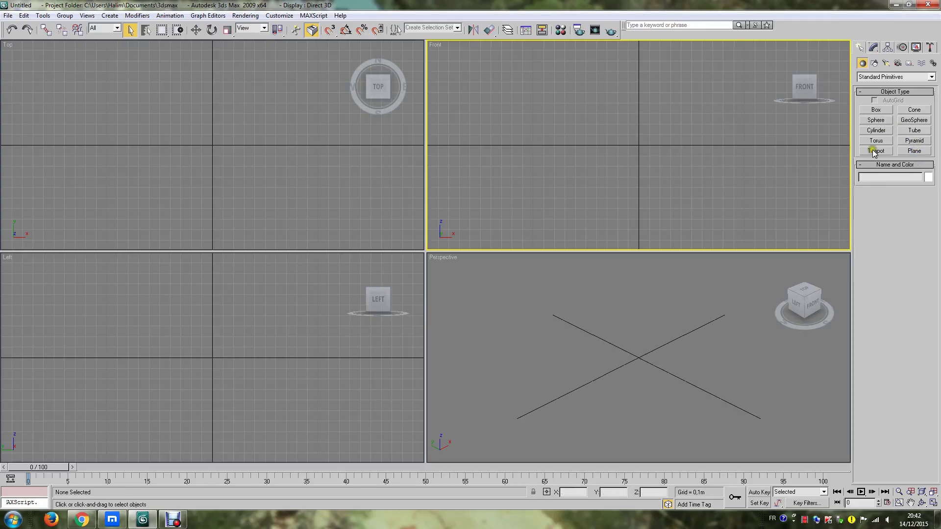
Step: Create a plane in the Front view and choose Bitmap as the material's diffuse map
click(915, 152)
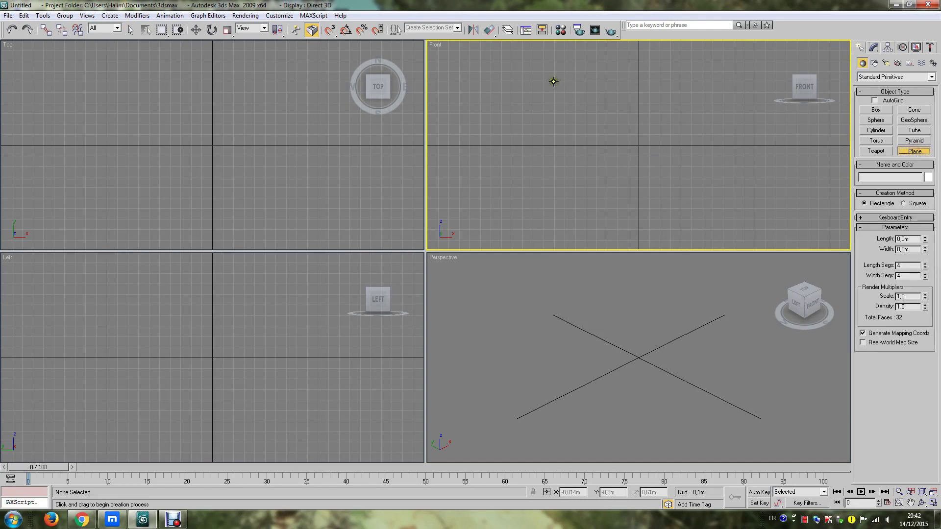
mouse_move(549, 76)
mouse_down()
mouse_move(672, 234)
mouse_move(762, 232)
mouse_up()
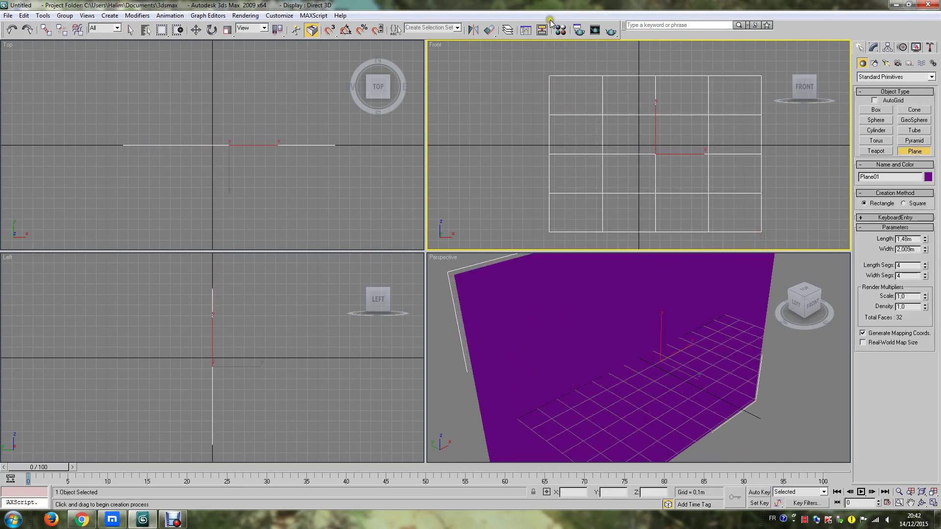
click(561, 30)
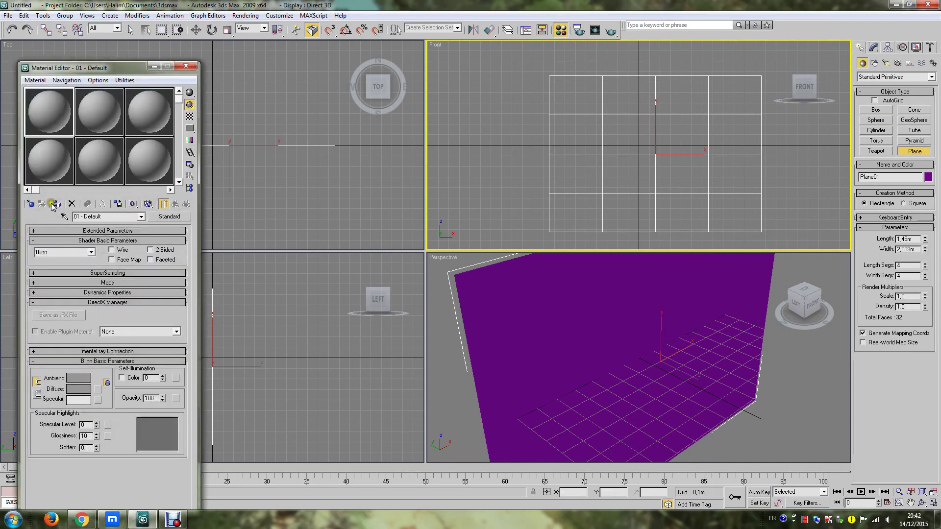
click(98, 388)
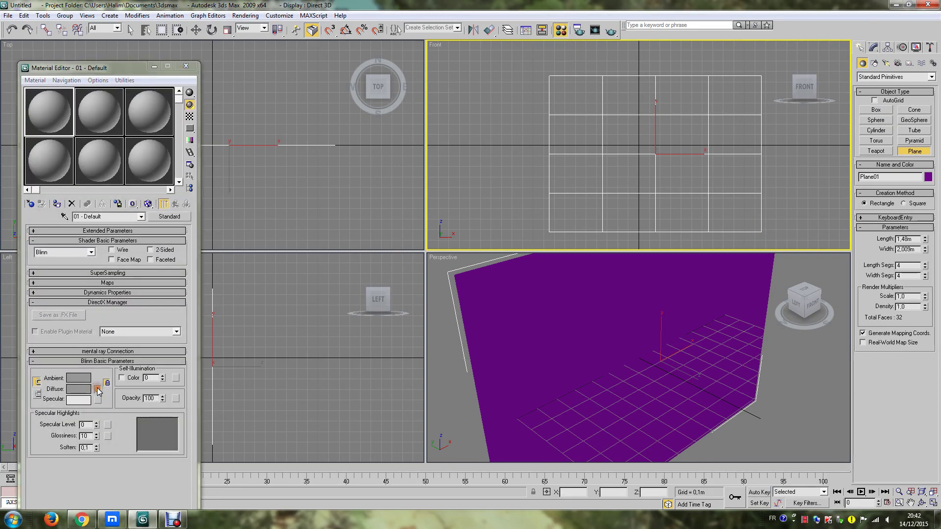
double_click(311, 81)
Step: Browse to F: > D > 3dmax > material > animals in the bitmap file dialog
click(124, 61)
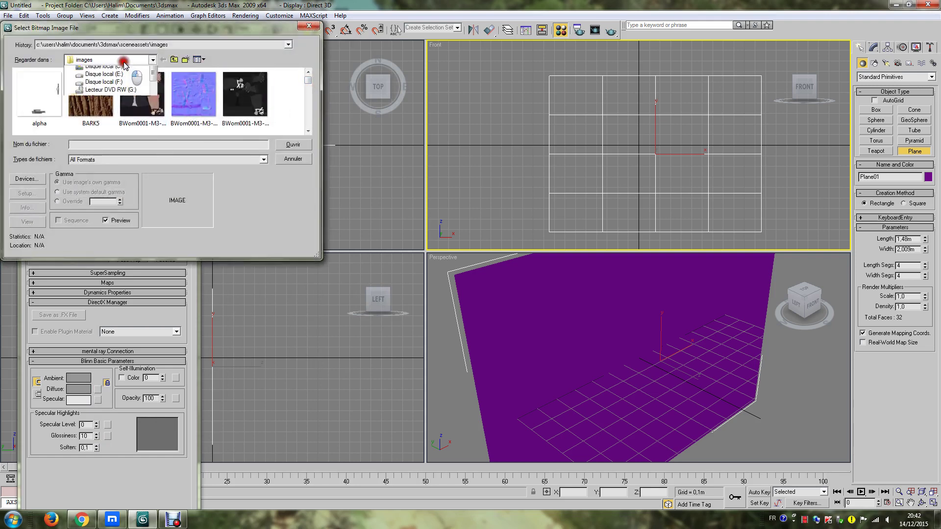
click(129, 105)
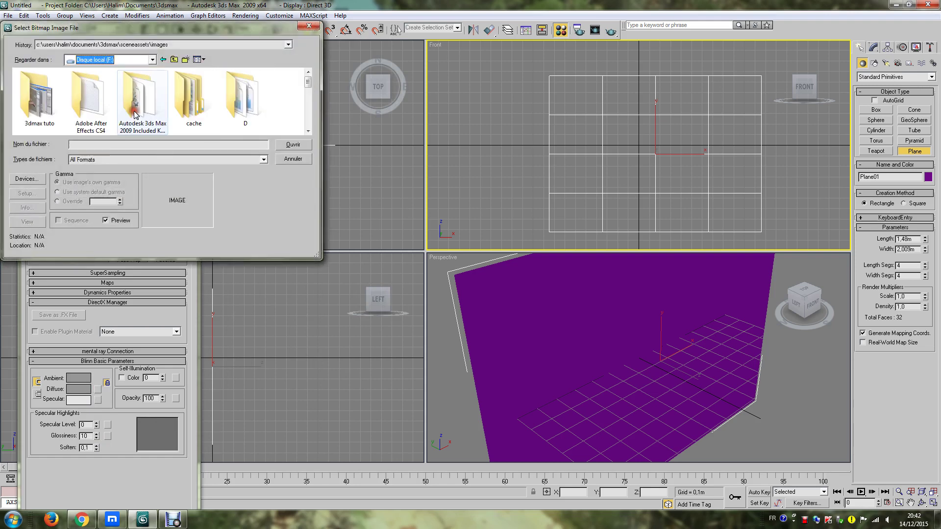
double_click(244, 113)
drag(308, 82, 311, 125)
double_click(64, 131)
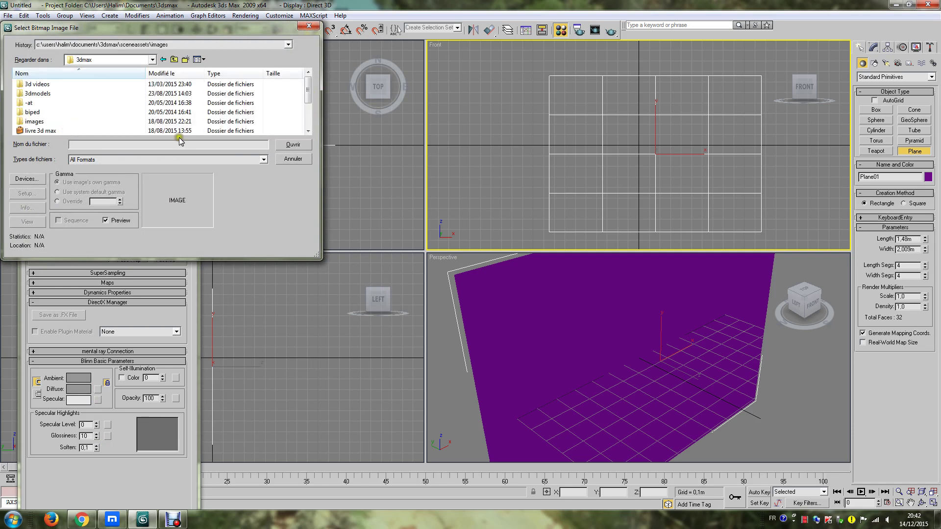
click(308, 131)
click(308, 130)
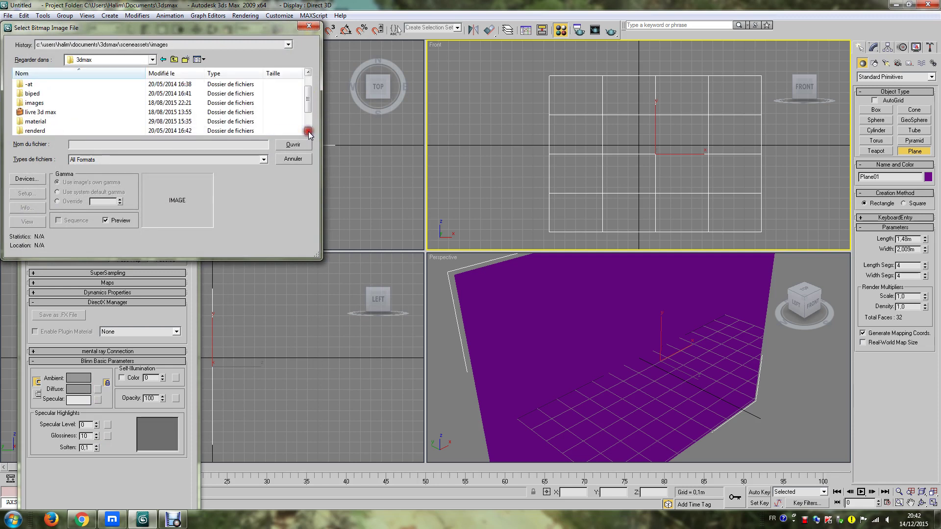
double_click(69, 123)
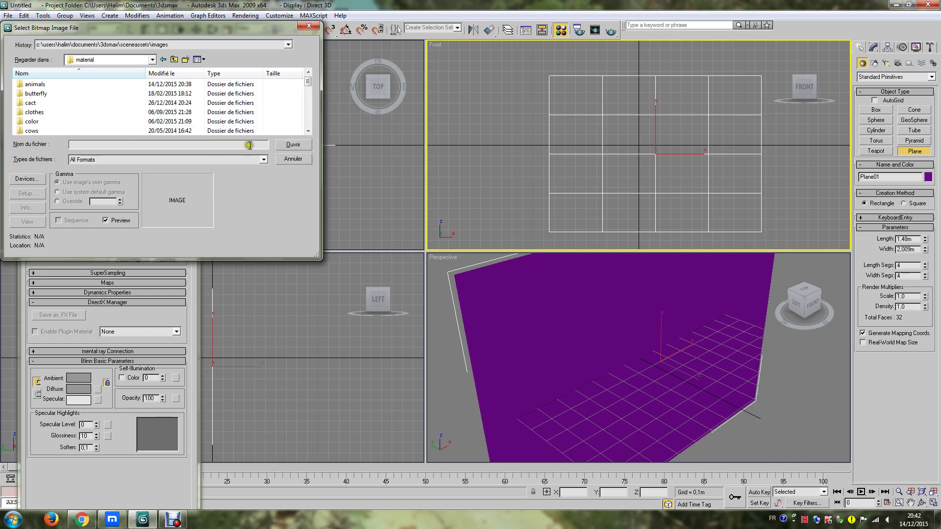
double_click(59, 84)
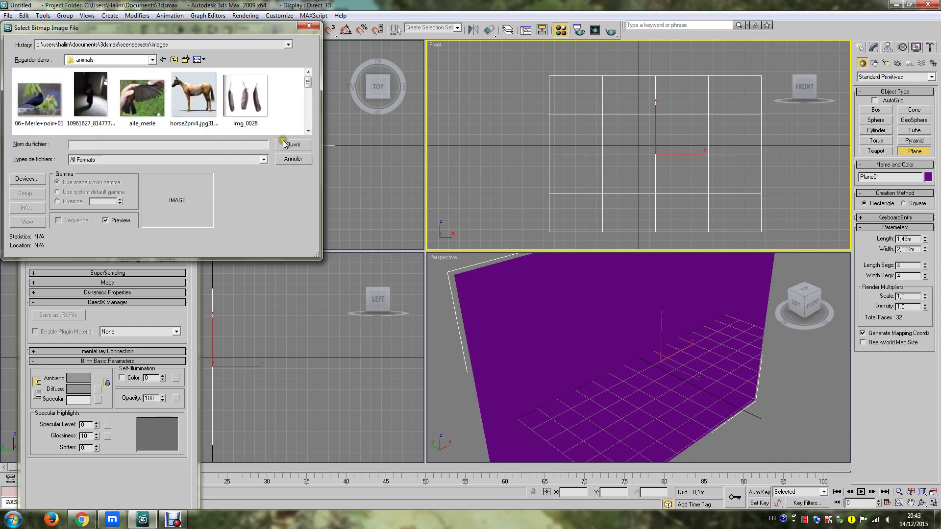
Step: Load the Yellow-fish image as the diffuse bitmap and assign the material to the plane
click(308, 131)
click(308, 131)
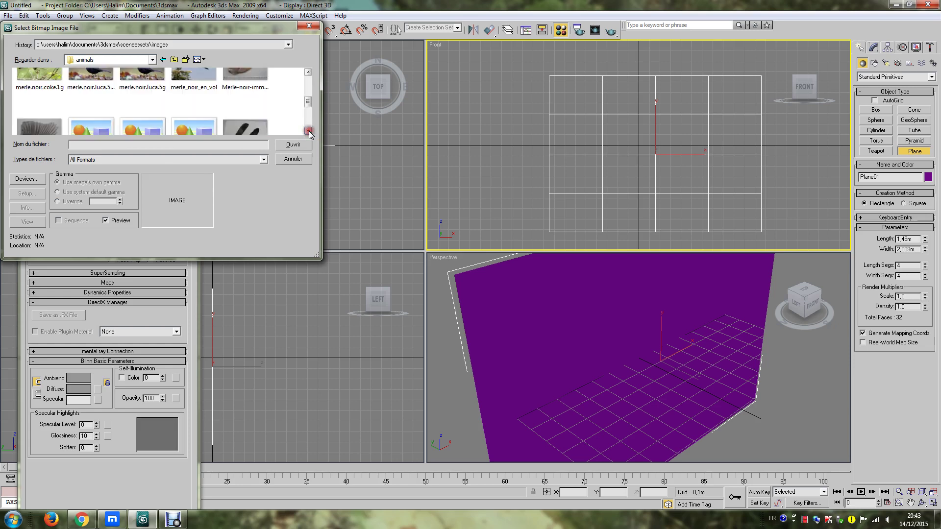
click(309, 131)
click(309, 131)
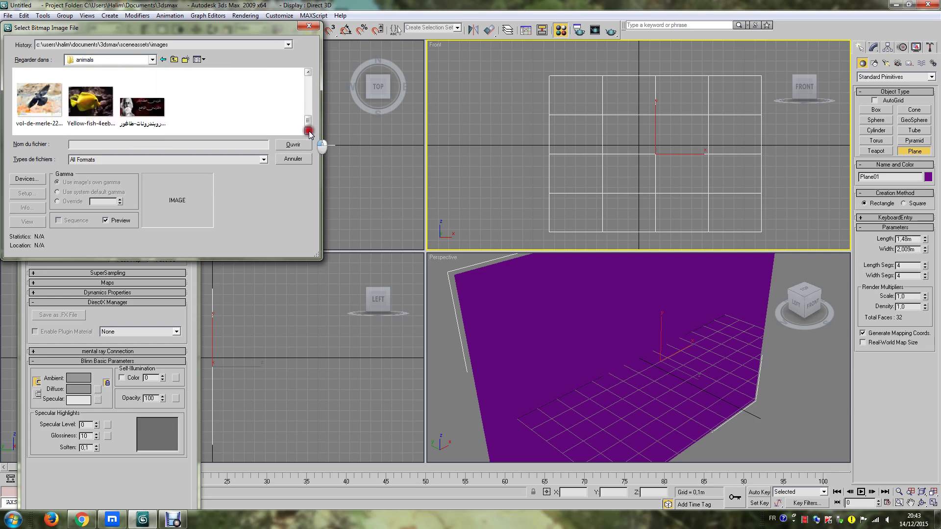
double_click(90, 98)
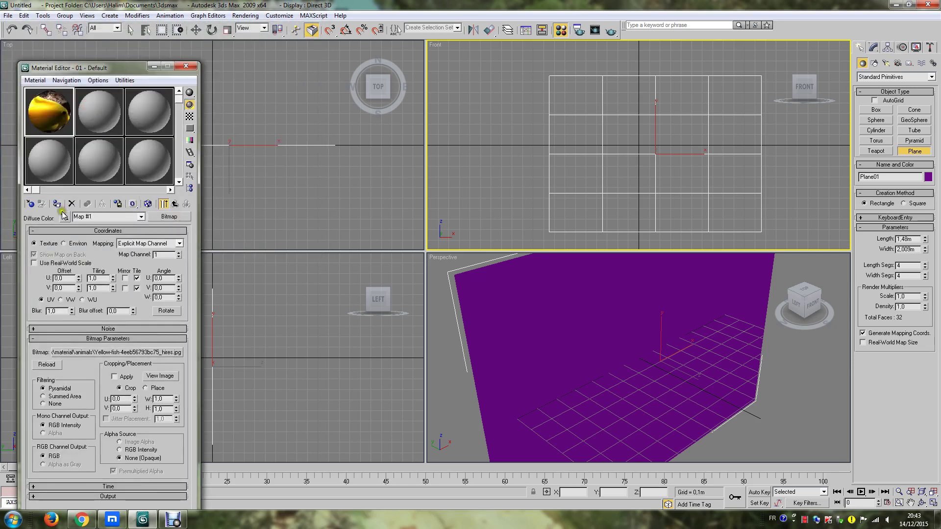
click(57, 204)
Step: Show the fish map in viewports, shade the Front view Smooth + Highlights, and close the Material Editor
click(147, 204)
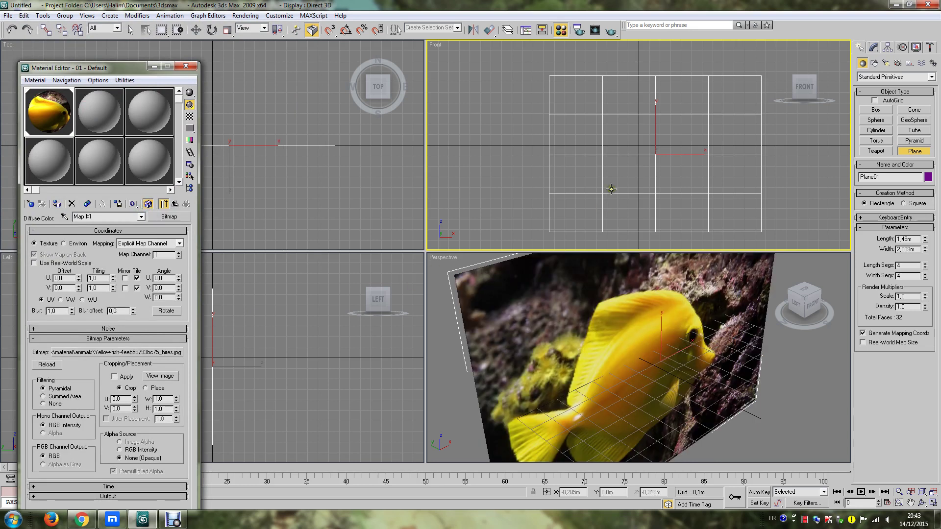
right_click(435, 45)
click(474, 69)
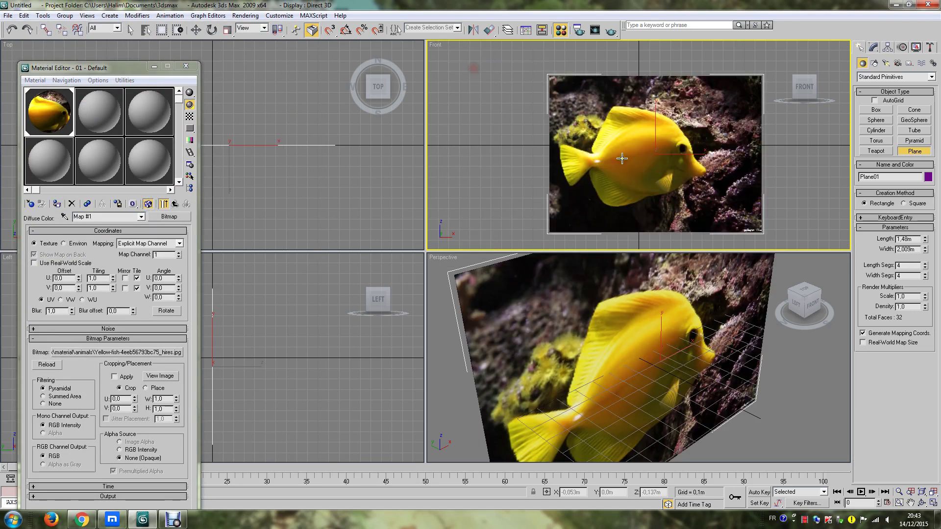
click(933, 503)
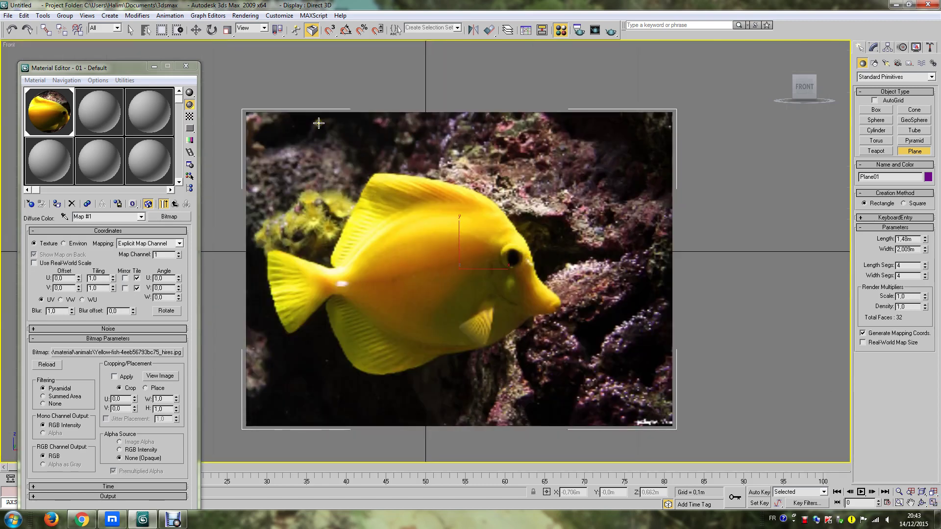
click(186, 66)
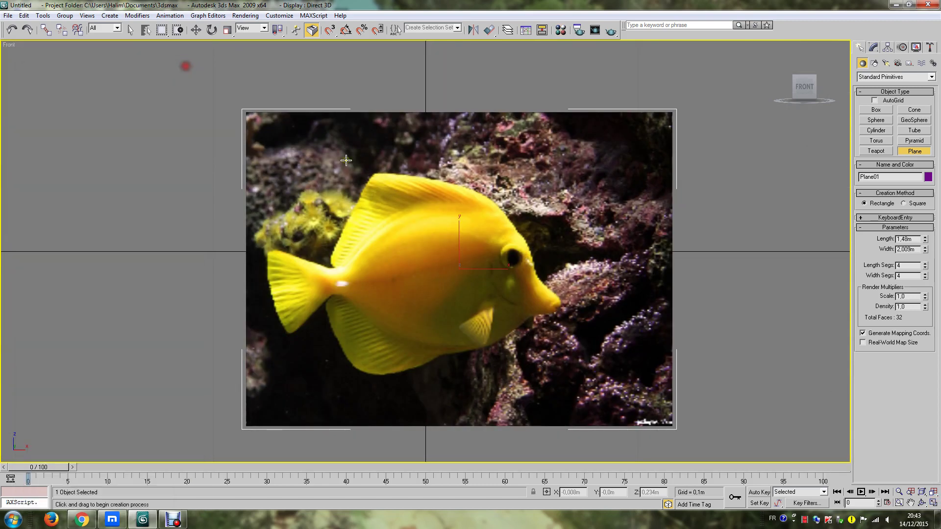
click(933, 502)
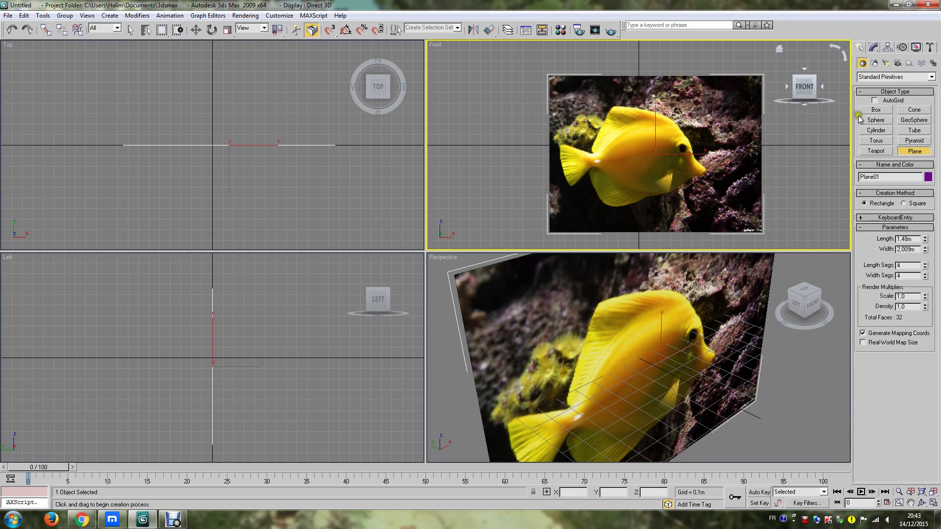
Step: Create a box about 1.197m wide and 0.58m high, adjusting its width, height and length segments
click(867, 110)
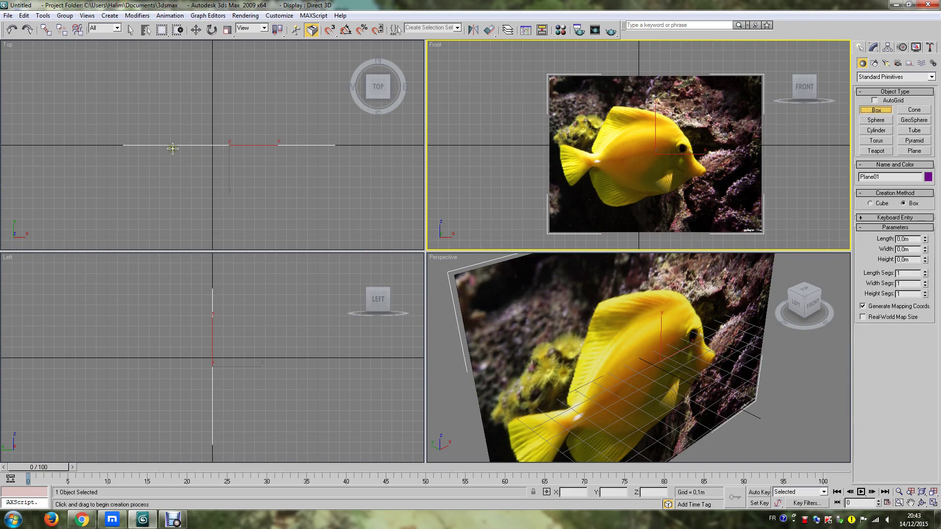
drag(173, 148, 299, 158)
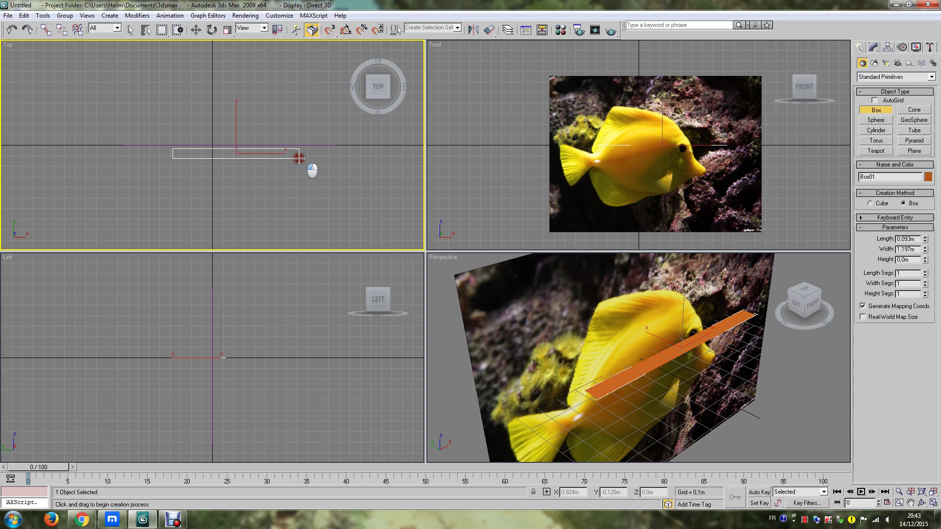
click(294, 97)
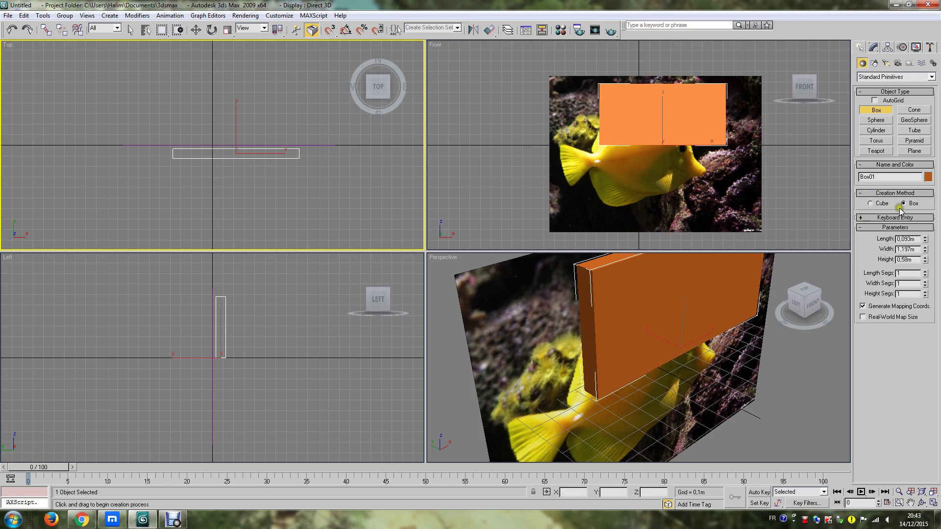
click(925, 281)
click(925, 282)
click(925, 292)
click(926, 296)
click(925, 271)
Step: Exit creation mode and select Box01 with the Move tool
key(q)
click(786, 169)
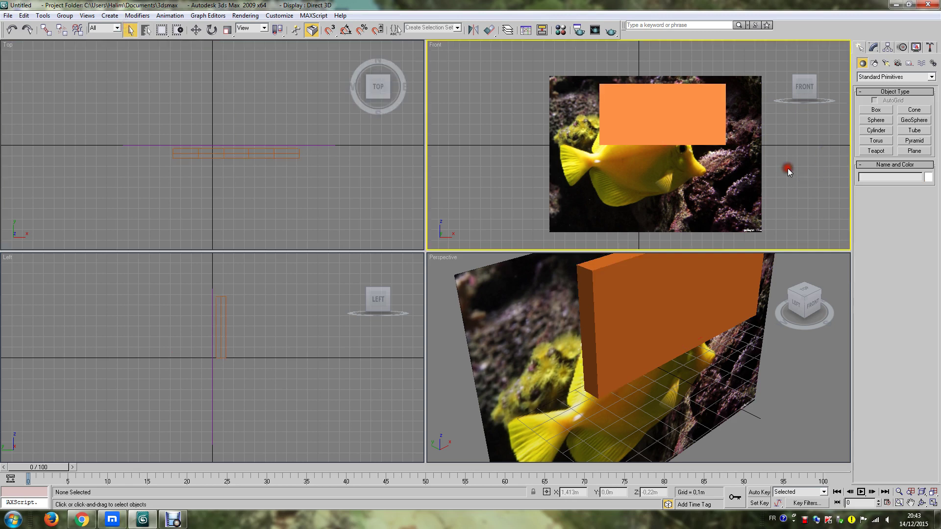
click(651, 120)
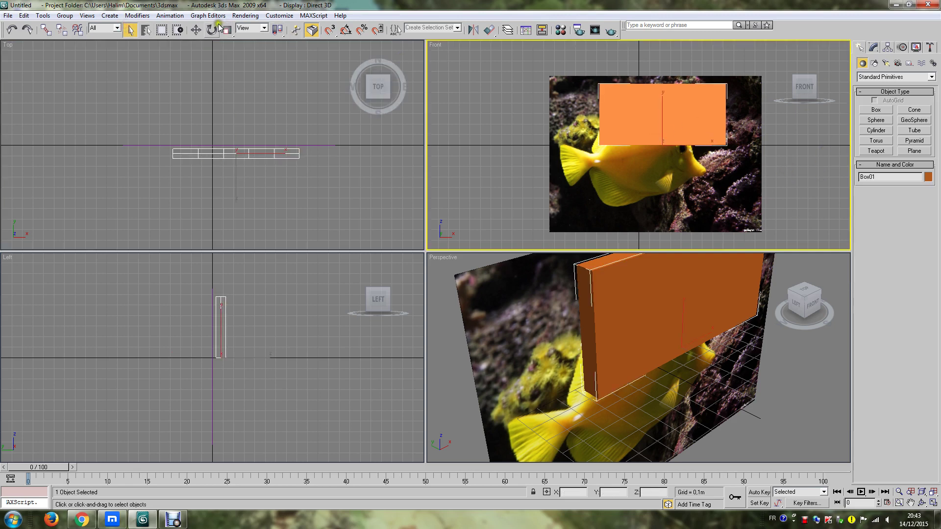
click(196, 30)
Step: Move the box over the fish's body, make it See-Through, and turn on edged faces
mouse_move(661, 110)
mouse_down()
mouse_move(675, 185)
mouse_move(668, 184)
mouse_up()
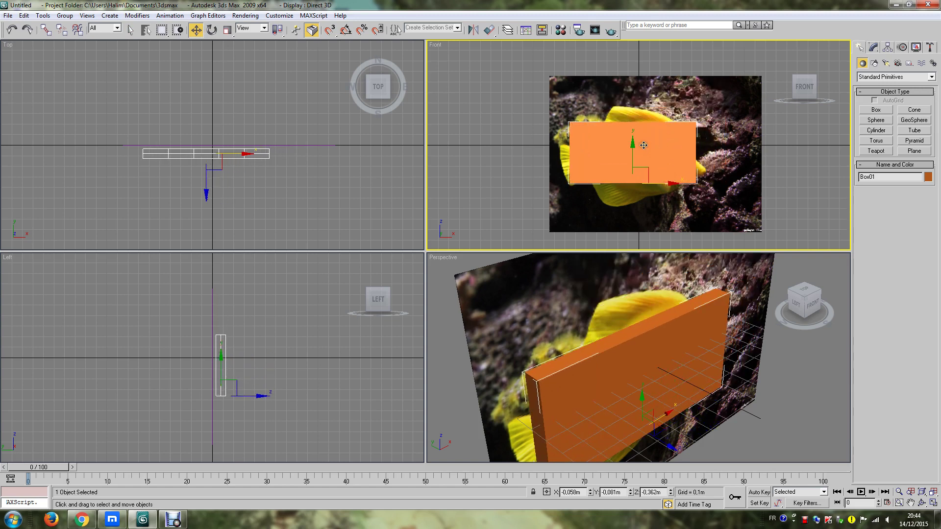
right_click(606, 139)
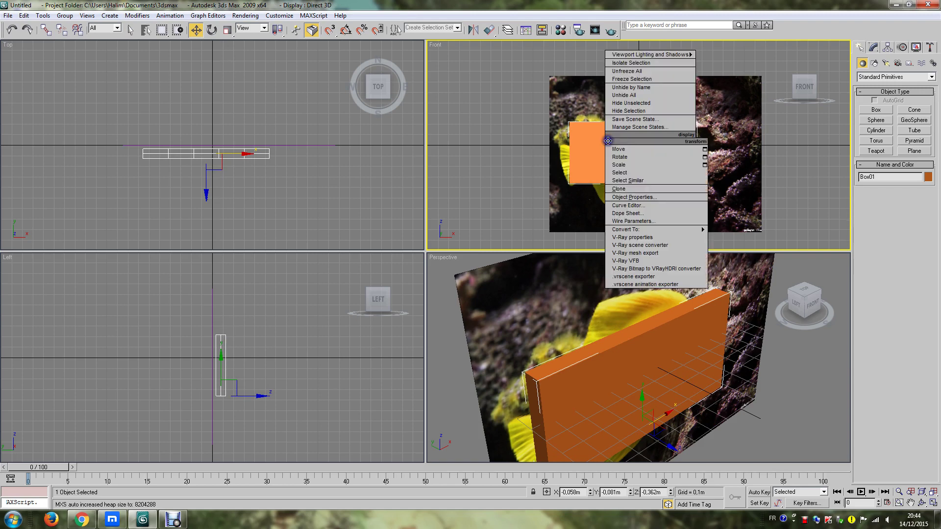
click(637, 197)
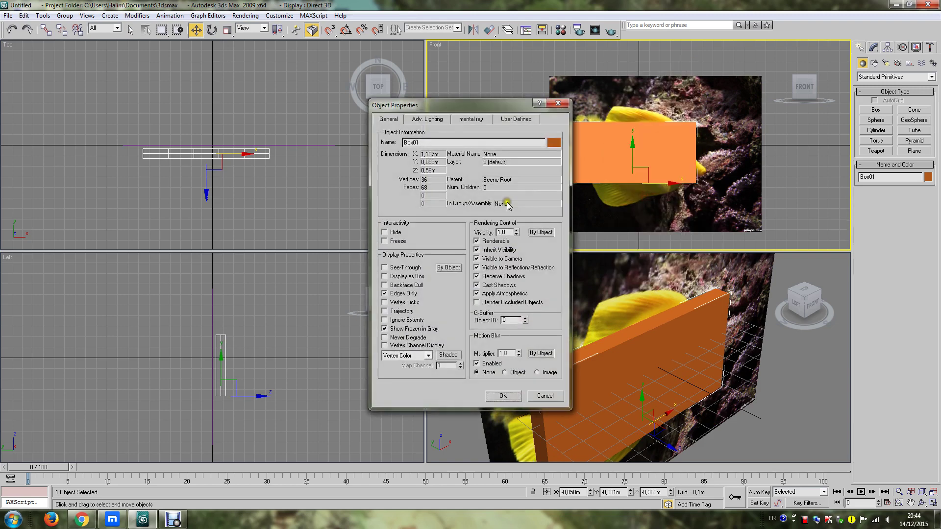
click(396, 268)
click(501, 396)
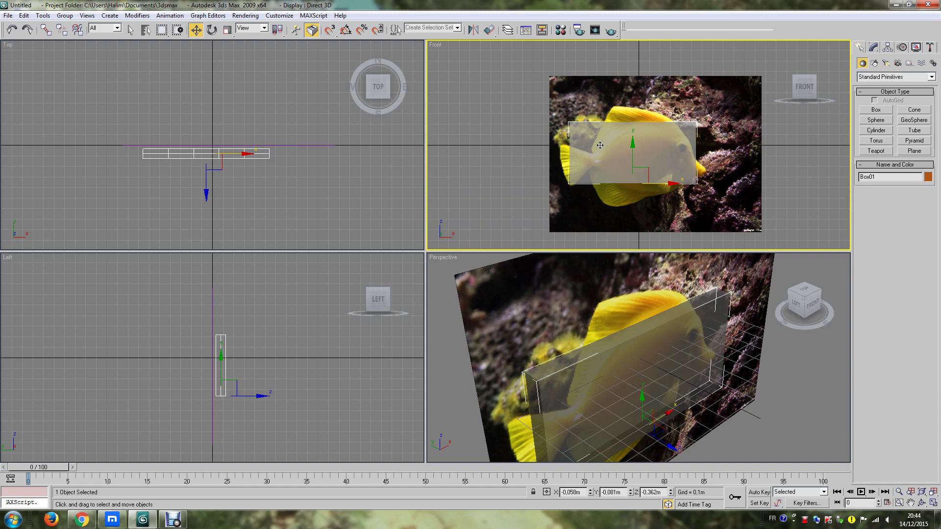
key(F4)
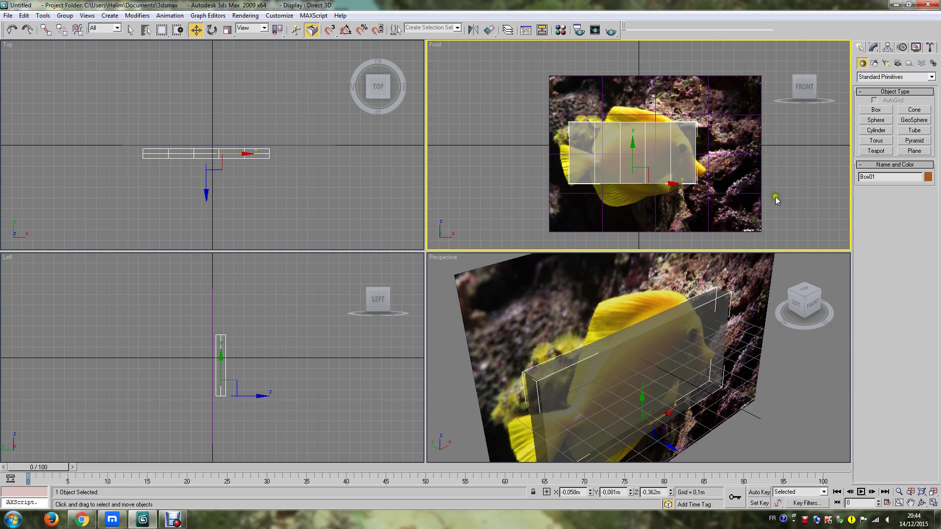
click(875, 48)
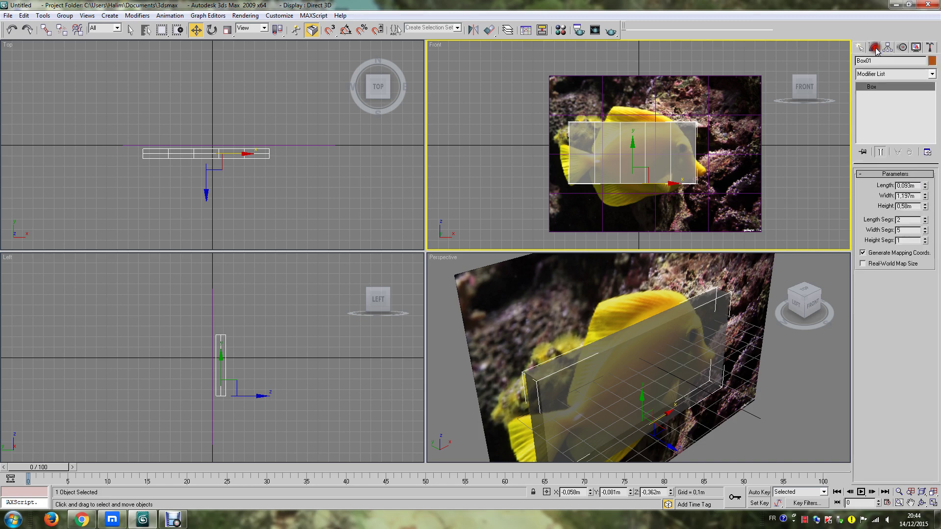
Step: Add a height segment, maximize the Front view, move the box over the fish, and set Width Segs to 7
click(926, 238)
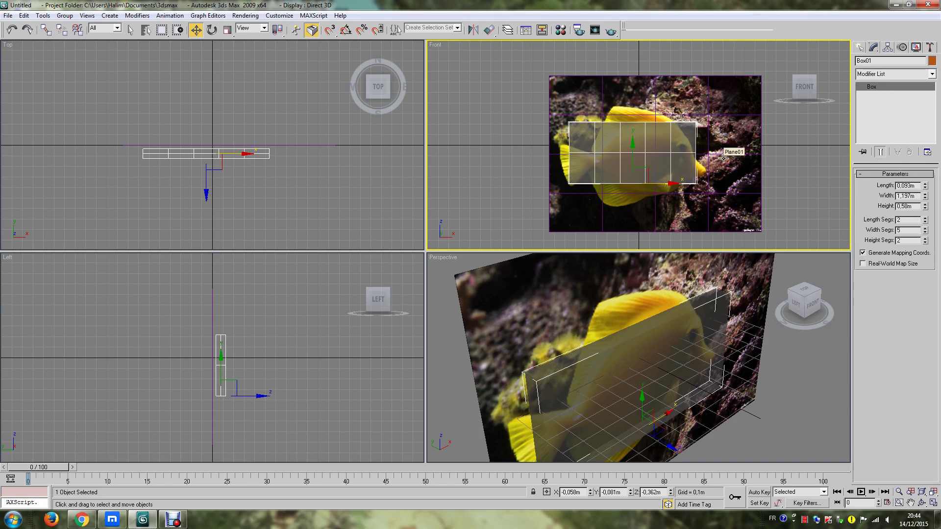
click(934, 502)
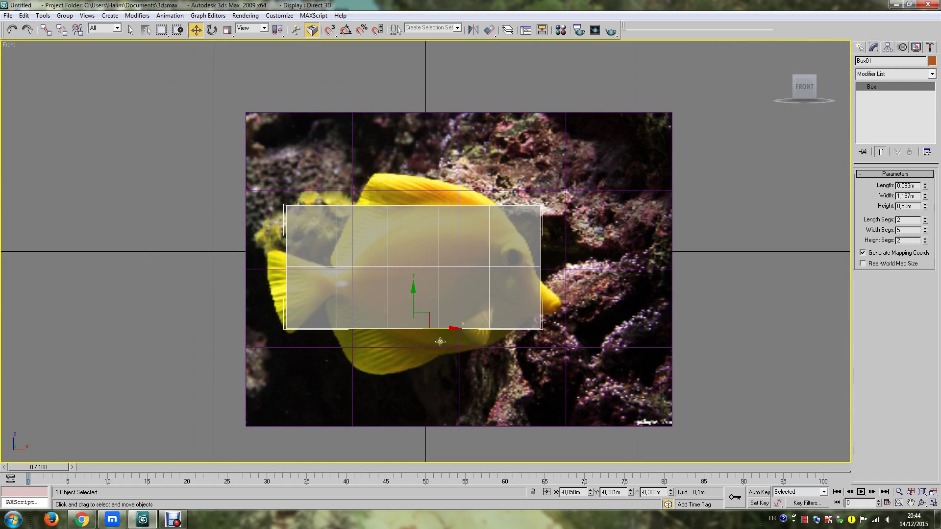
drag(452, 328, 455, 328)
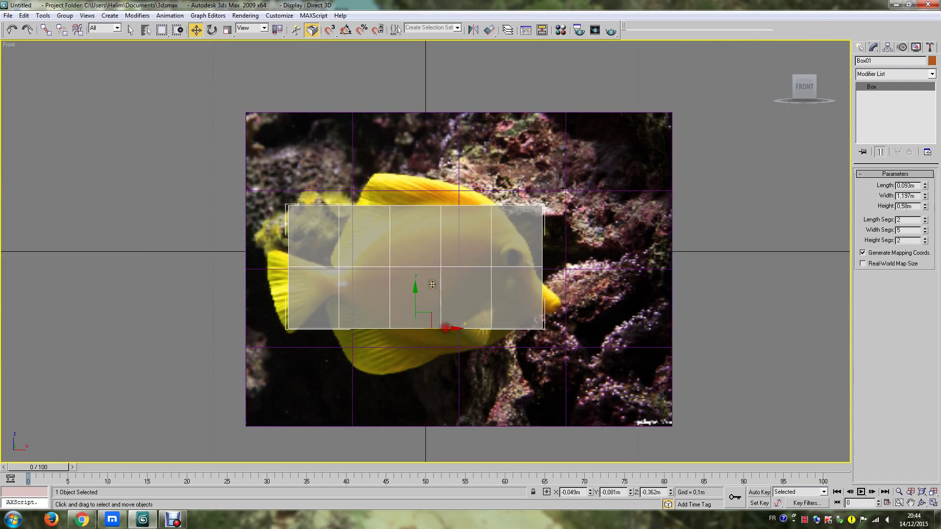
drag(414, 291, 415, 306)
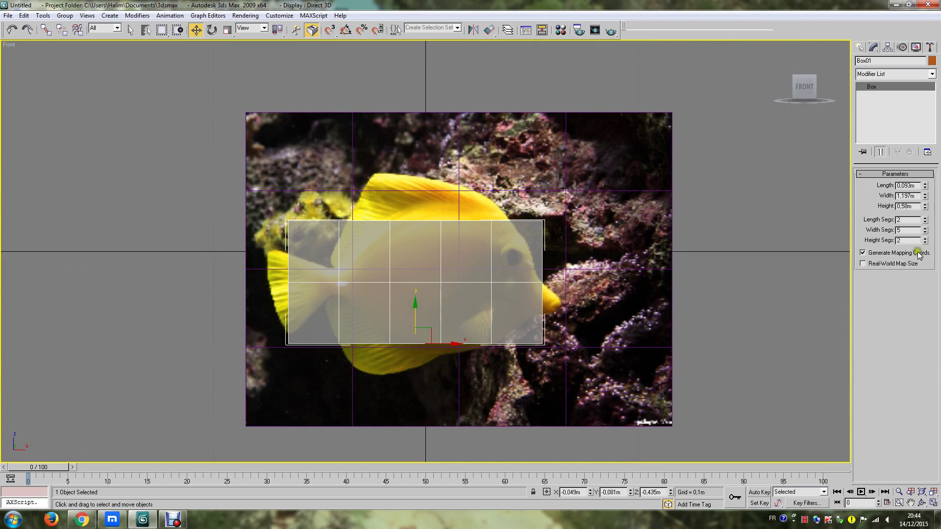
click(925, 228)
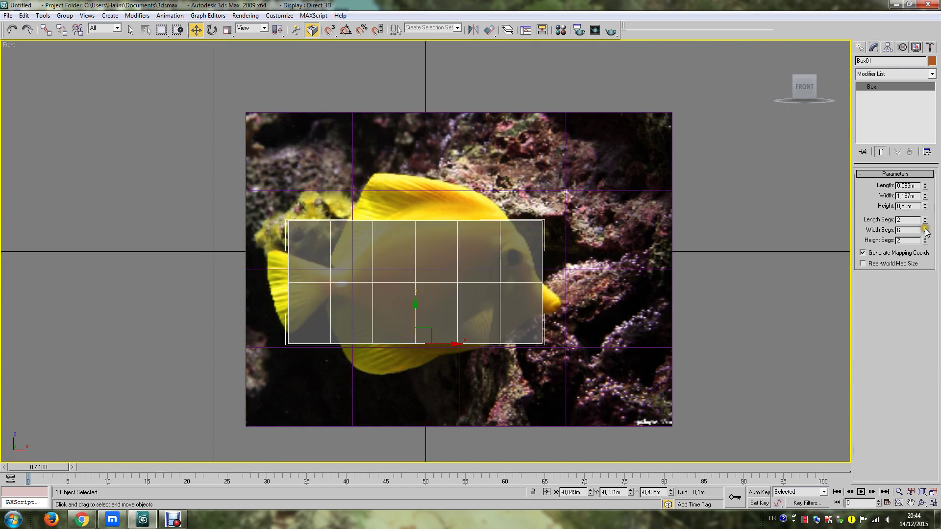
click(925, 228)
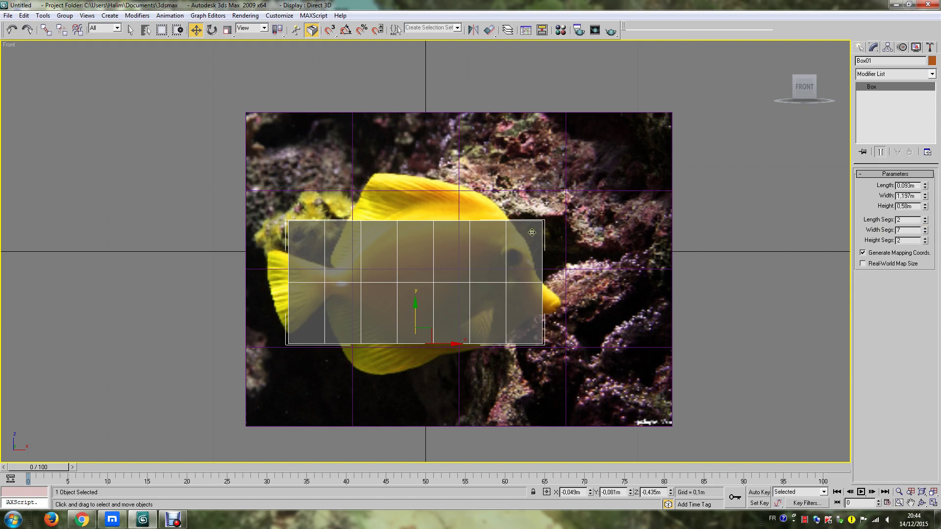
right_click(514, 234)
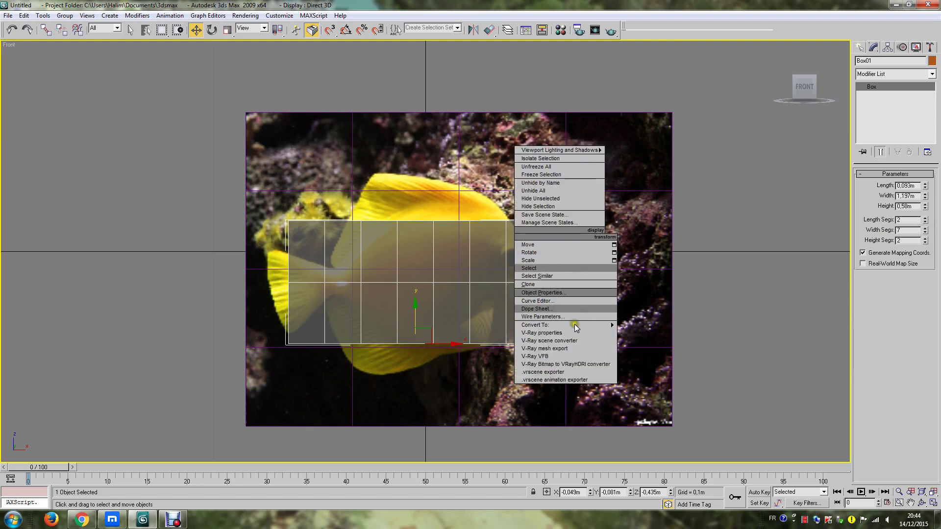
mouse_move(564, 325)
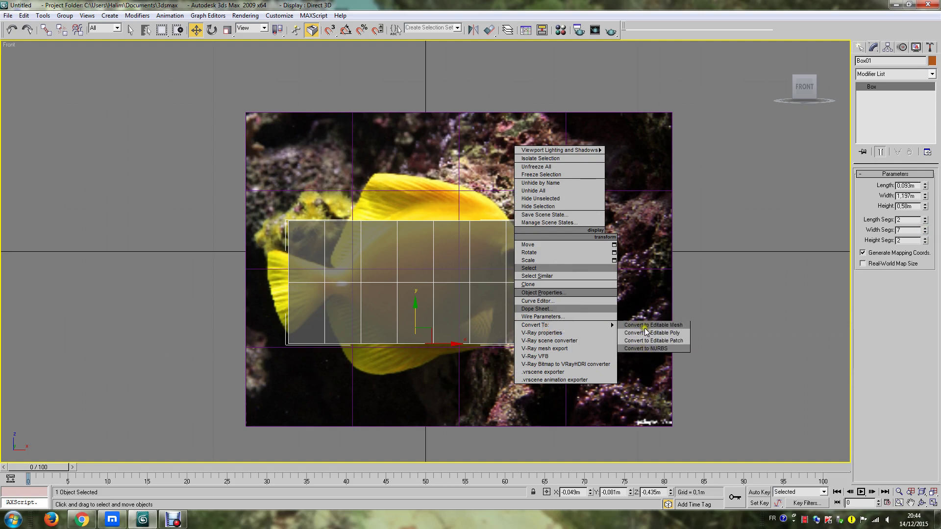
Step: Convert the box to an Editable Poly and pull its right-side vertices into the fish's snout
click(646, 333)
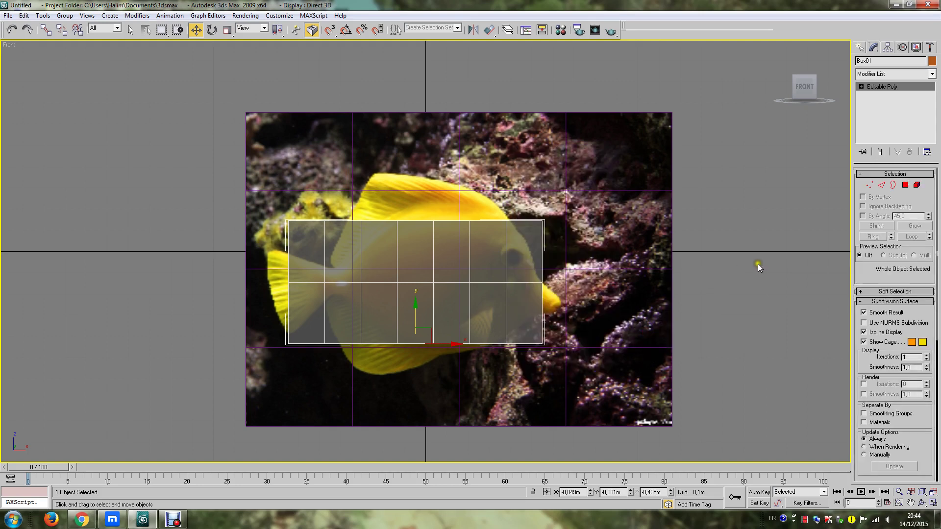
click(871, 187)
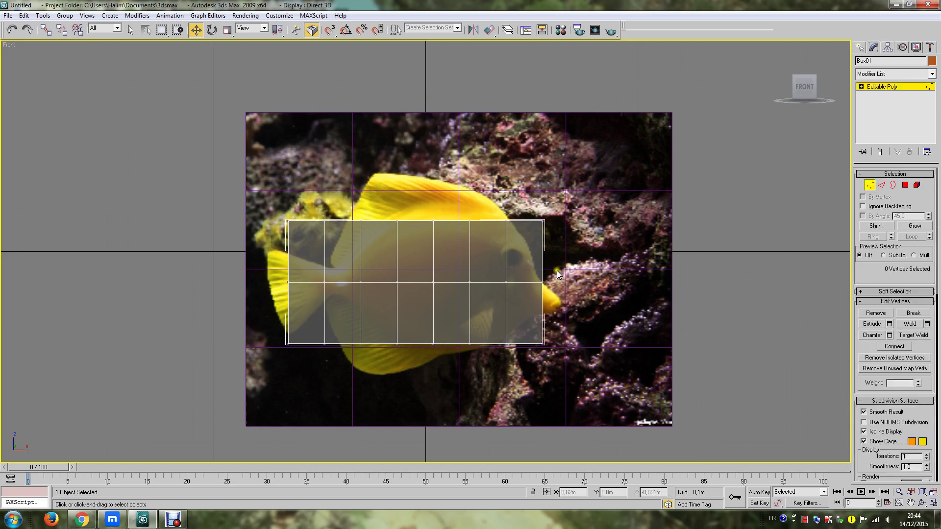
drag(554, 268, 530, 300)
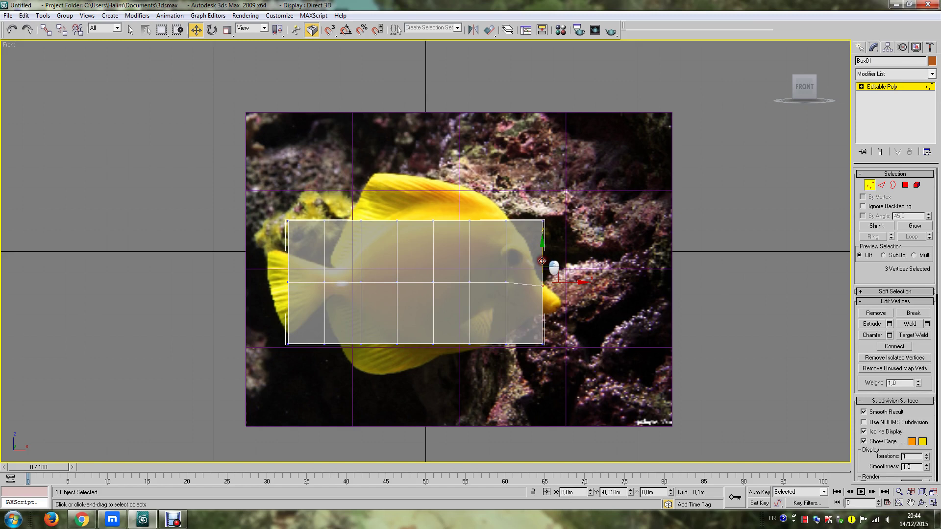
mouse_move(542, 259)
mouse_down()
mouse_move(556, 291)
mouse_move(577, 297)
mouse_up()
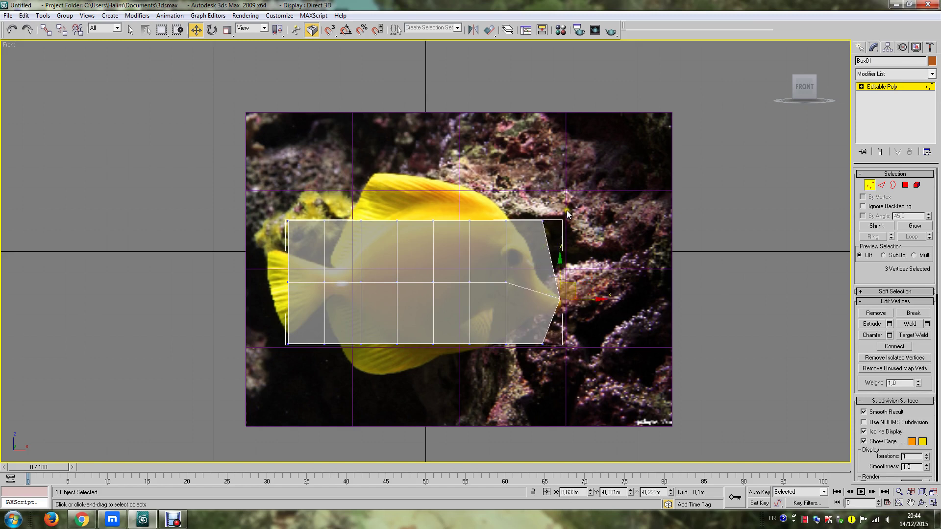
mouse_move(569, 208)
mouse_down()
mouse_move(534, 243)
mouse_move(542, 231)
mouse_up()
drag(538, 198, 564, 276)
mouse_move(564, 334)
mouse_down()
mouse_move(527, 356)
mouse_move(531, 292)
mouse_up()
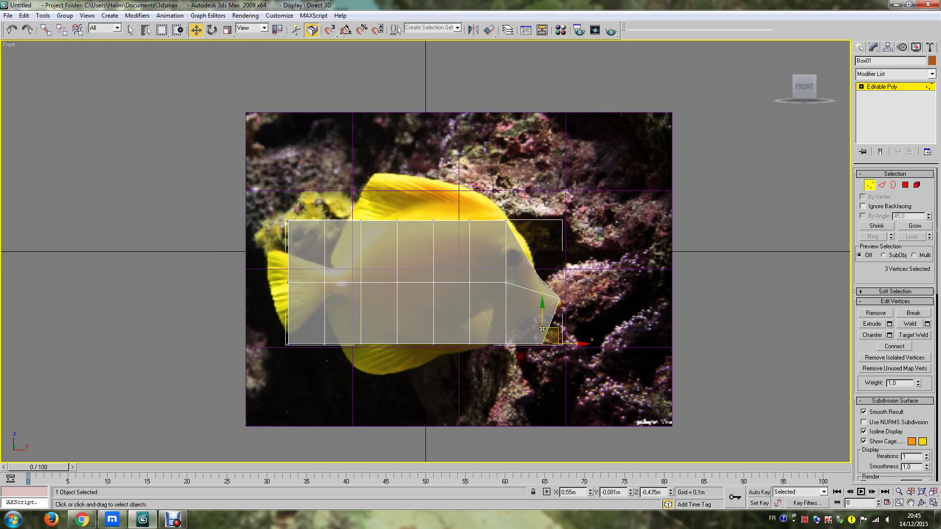
click(571, 360)
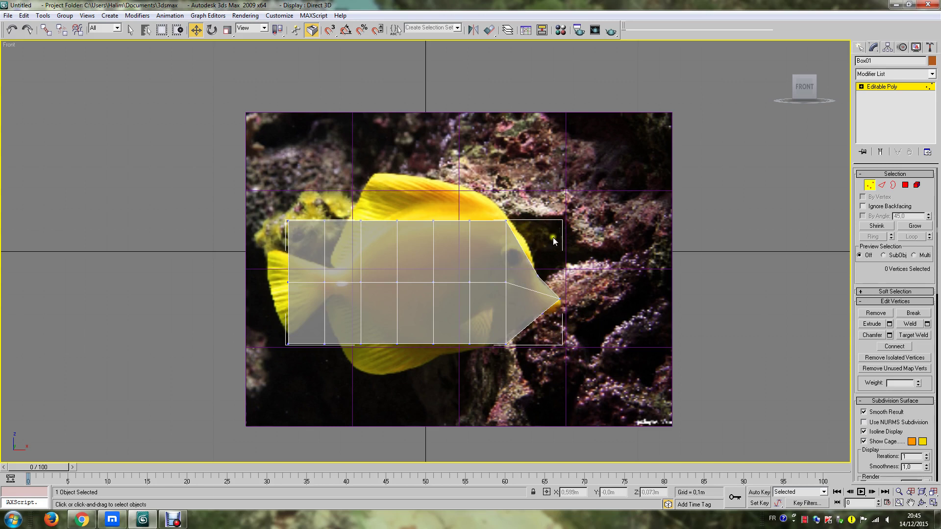
Step: Reshape the right vertex columns to follow the fish's head, back and belly
mouse_move(495, 229)
mouse_down()
mouse_move(529, 307)
mouse_move(546, 283)
mouse_up()
click(576, 294)
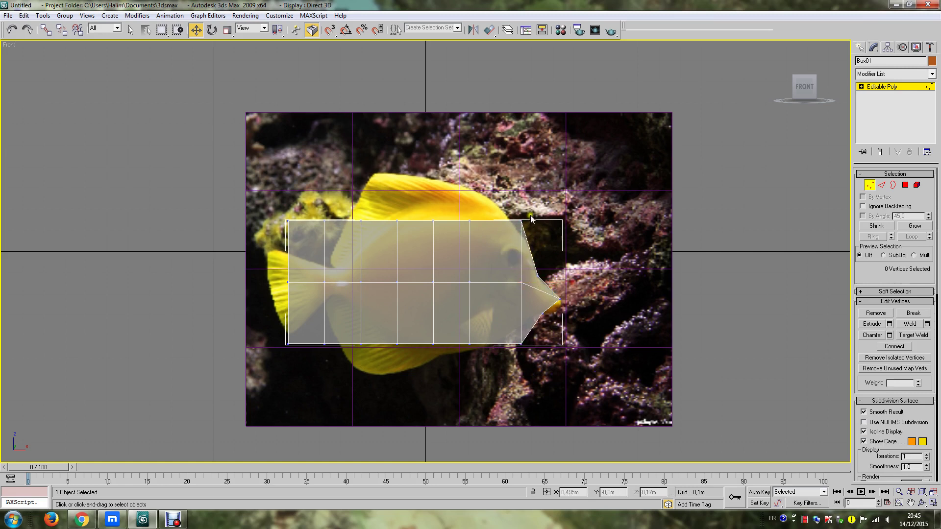
drag(531, 218, 507, 237)
drag(523, 200, 523, 212)
mouse_move(535, 362)
mouse_down()
mouse_move(506, 330)
mouse_move(524, 308)
mouse_up()
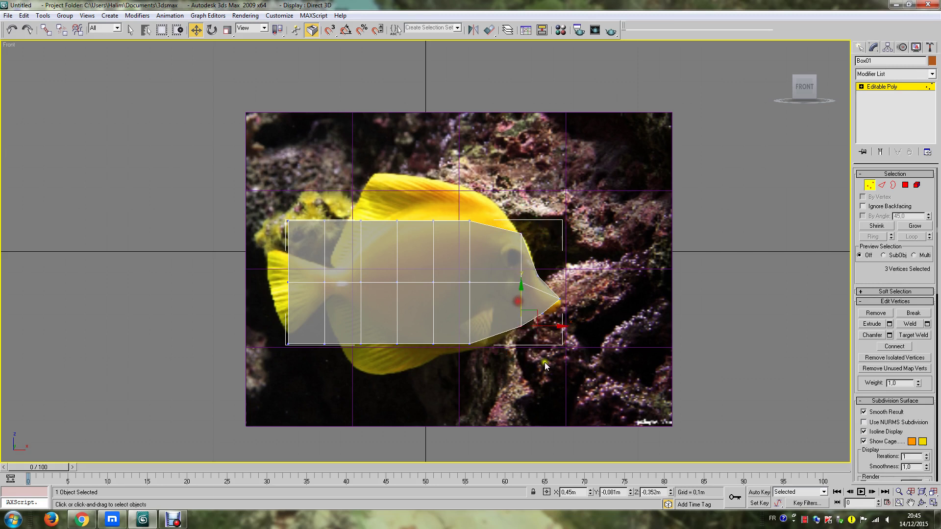
mouse_move(482, 212)
mouse_down()
mouse_move(461, 284)
mouse_move(459, 361)
mouse_up()
drag(494, 288, 525, 288)
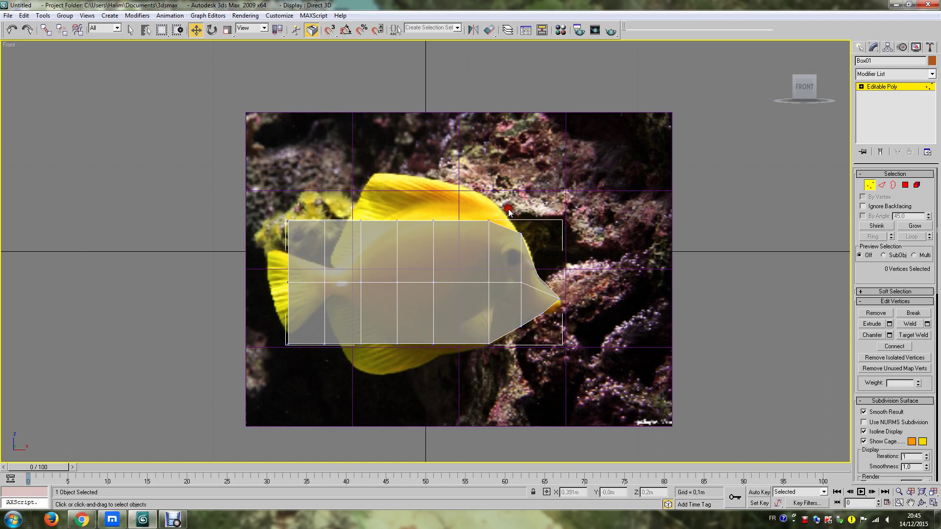
drag(508, 201, 470, 241)
drag(488, 199, 487, 177)
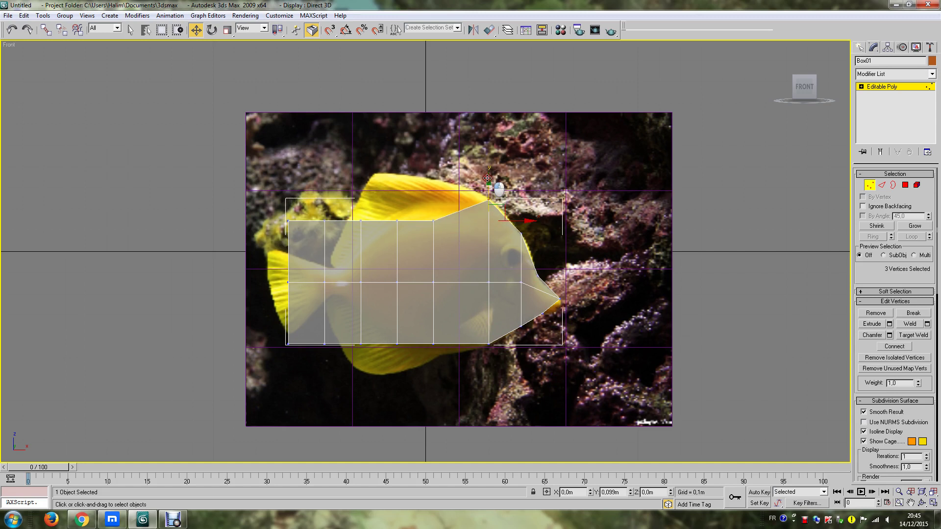
drag(497, 325, 480, 349)
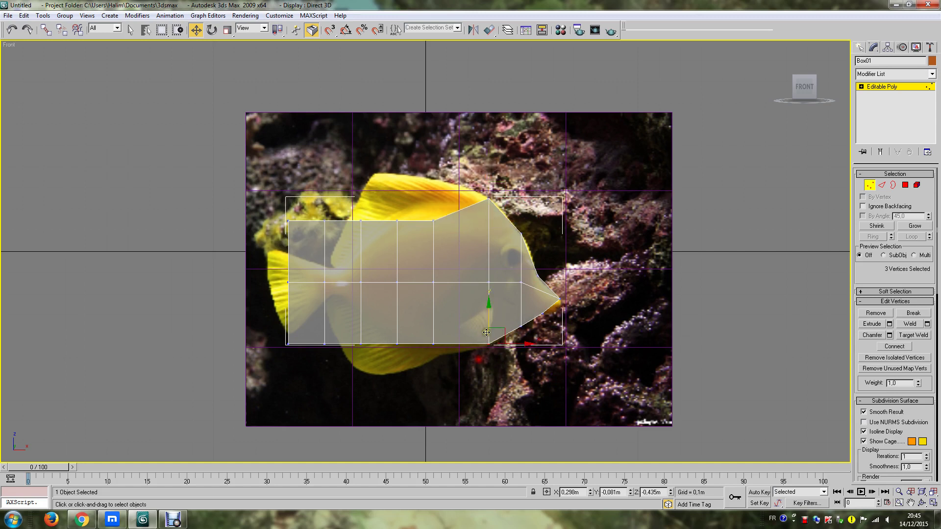
drag(491, 317, 491, 320)
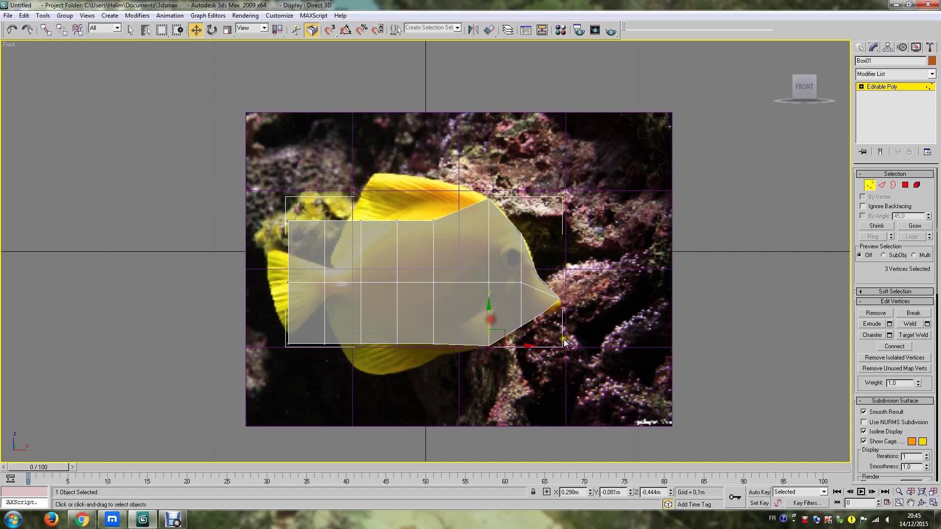
click(564, 341)
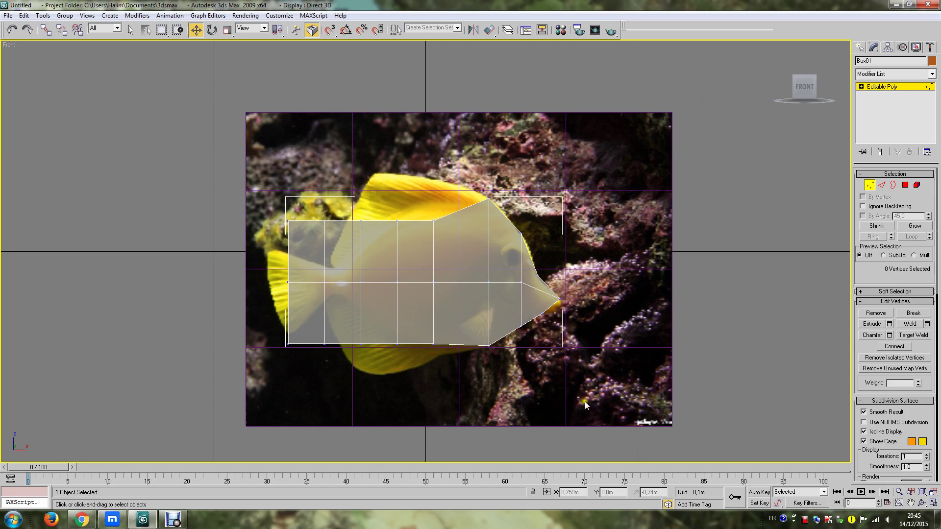
Step: Pull the middle columns' top and bottom vertices out to the dorsal and lower fin outlines
drag(455, 205, 423, 373)
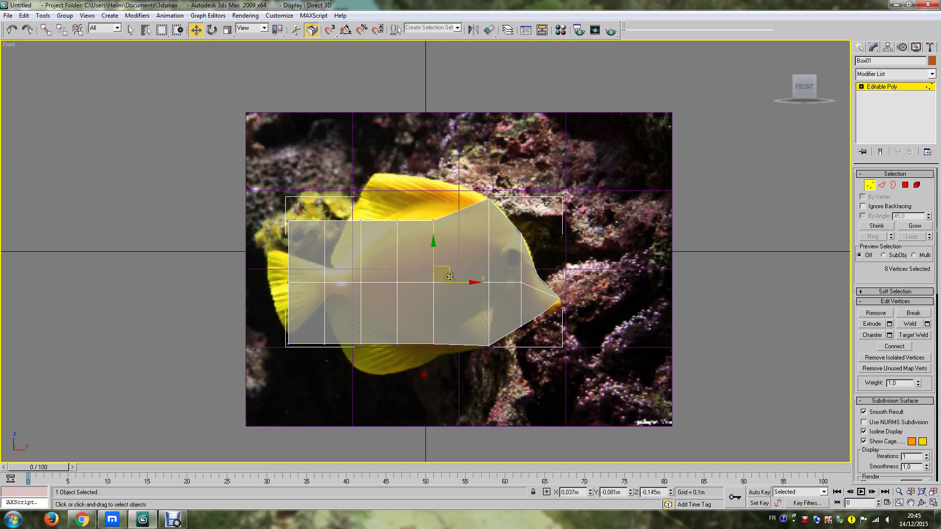
mouse_move(423, 211)
mouse_down()
mouse_move(444, 230)
mouse_move(434, 164)
mouse_up()
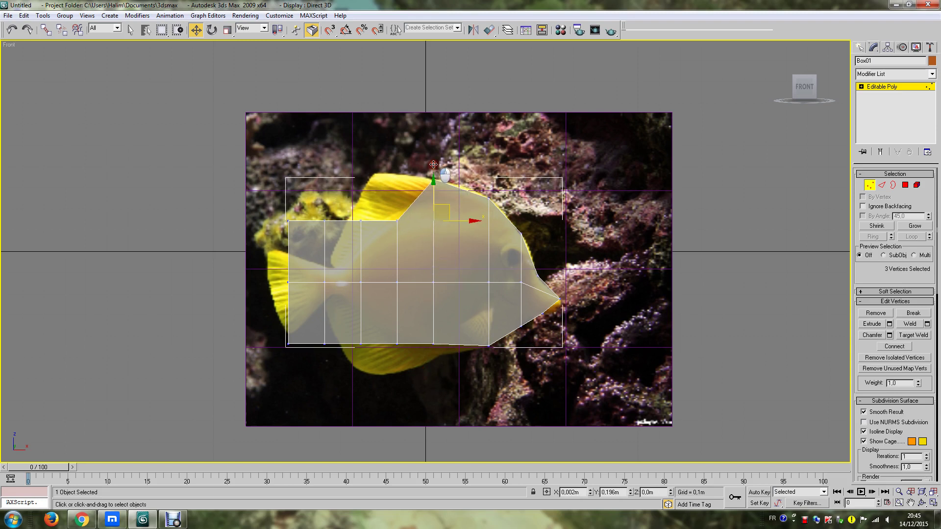
mouse_move(441, 372)
mouse_down()
mouse_move(426, 338)
mouse_move(436, 324)
mouse_up()
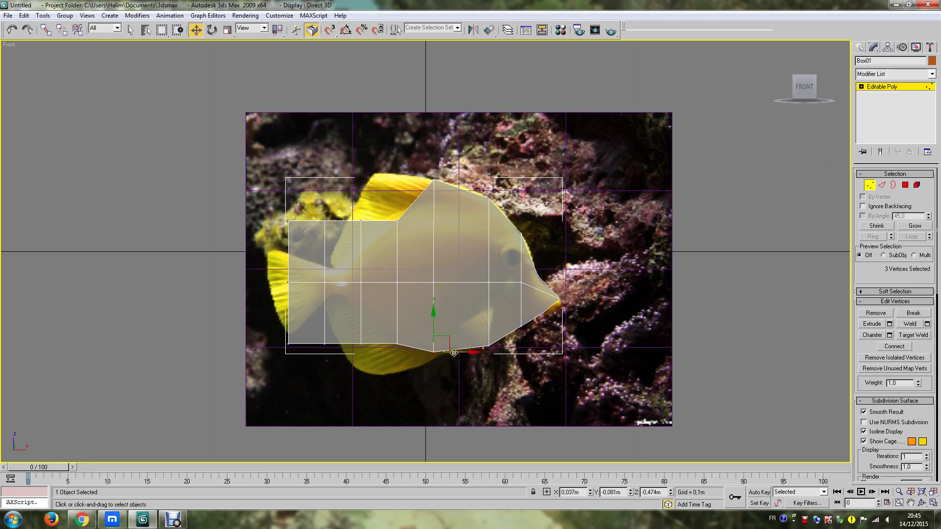
drag(454, 351, 459, 352)
click(464, 382)
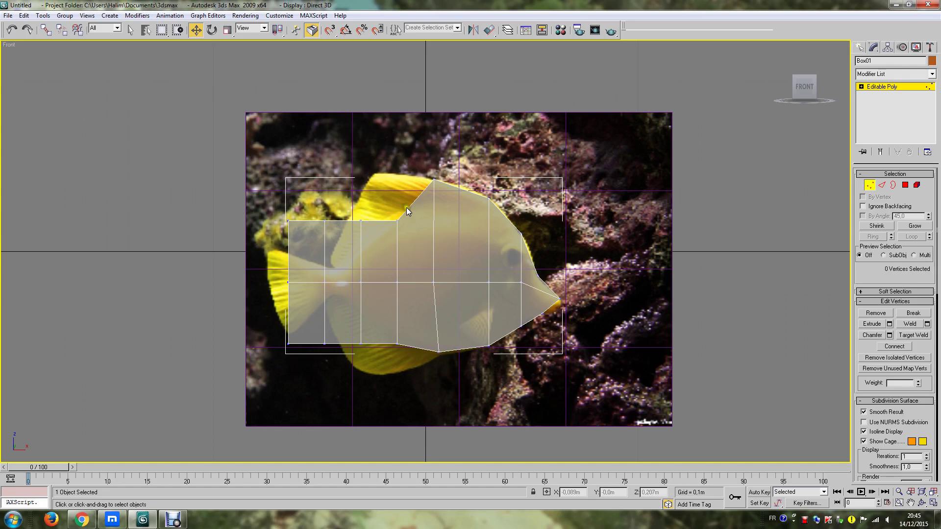
mouse_move(407, 207)
mouse_down()
mouse_move(389, 248)
mouse_move(394, 157)
mouse_up()
click(398, 343)
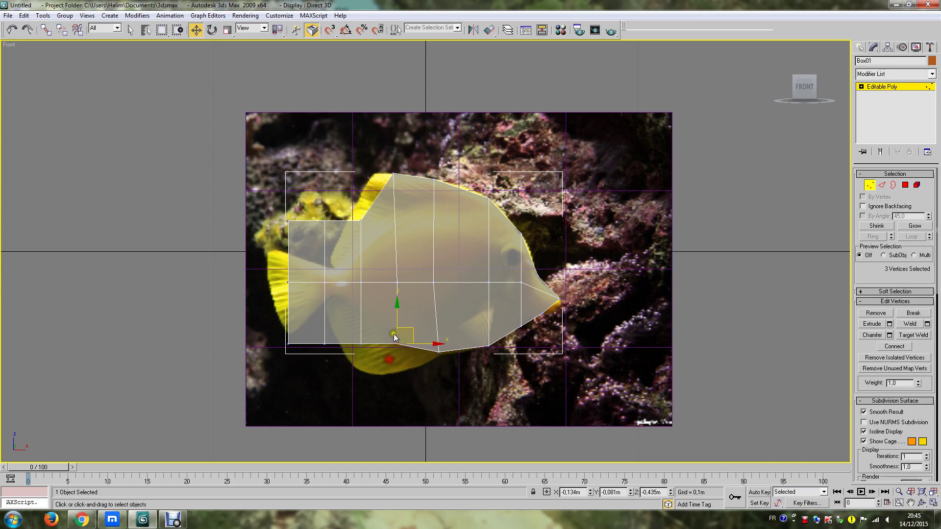
drag(403, 323, 404, 350)
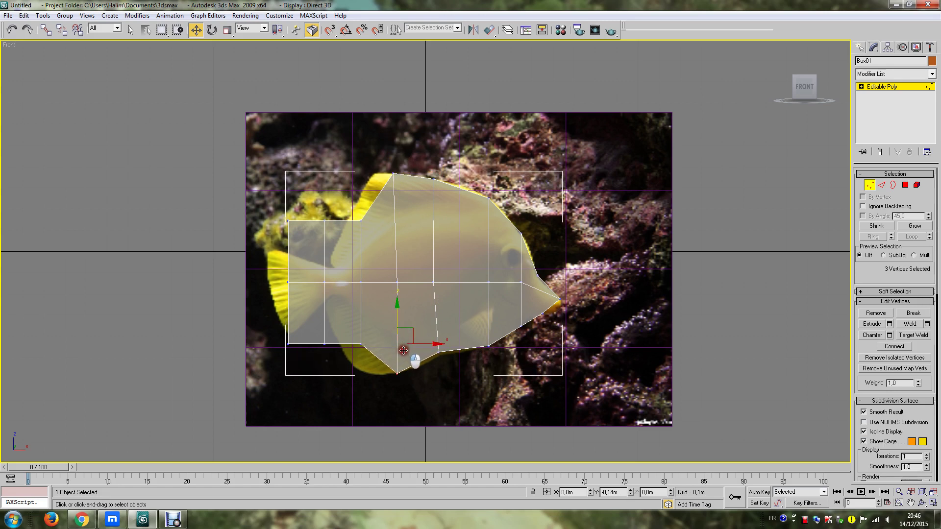
click(425, 406)
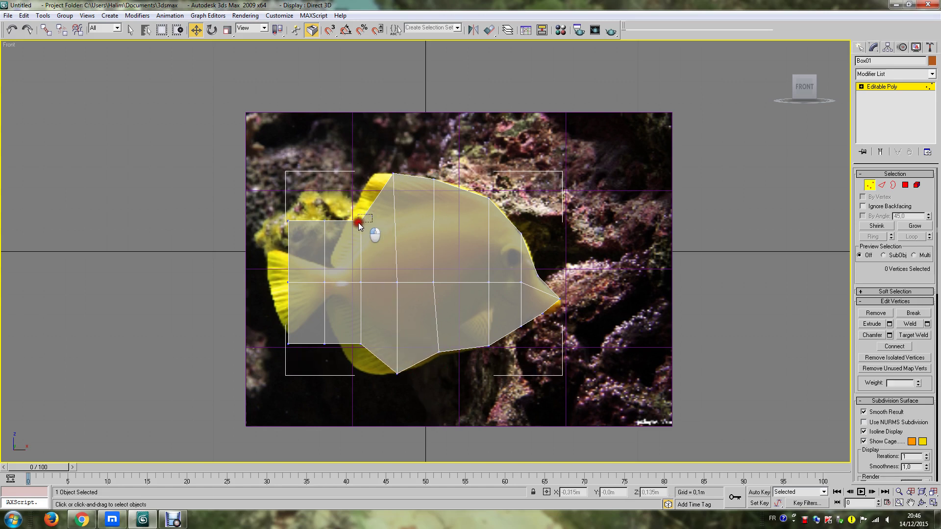
Step: Adjust the fin-corner vertex column to finish the fin edges
drag(358, 223, 381, 377)
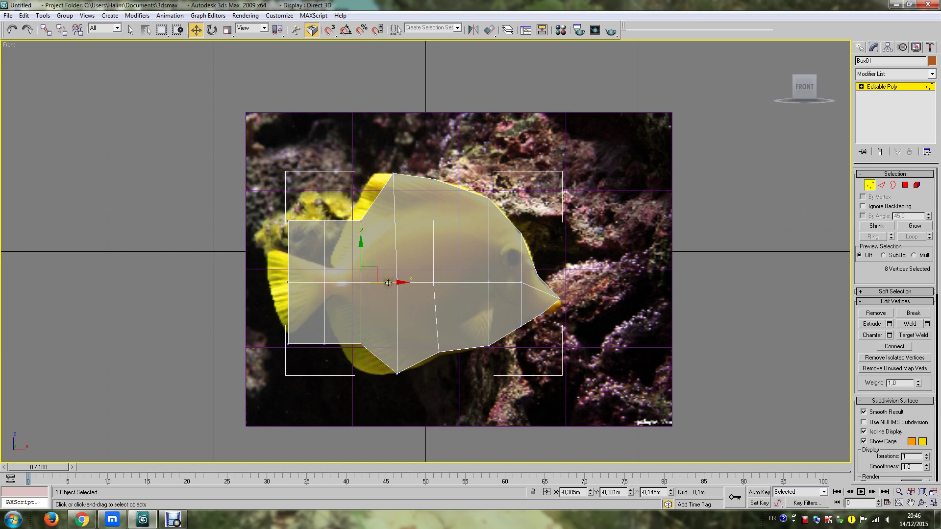
drag(396, 282, 405, 283)
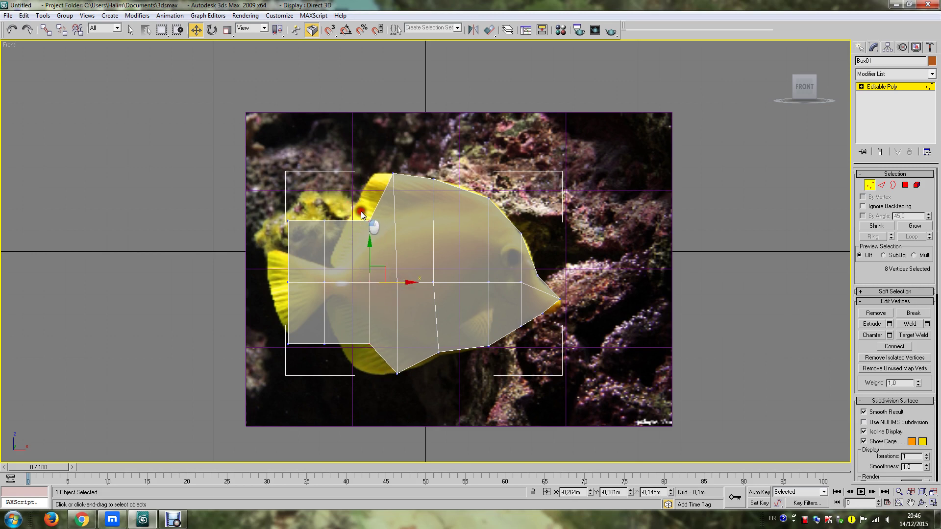
mouse_move(365, 216)
mouse_down()
mouse_move(375, 227)
mouse_move(373, 166)
mouse_up()
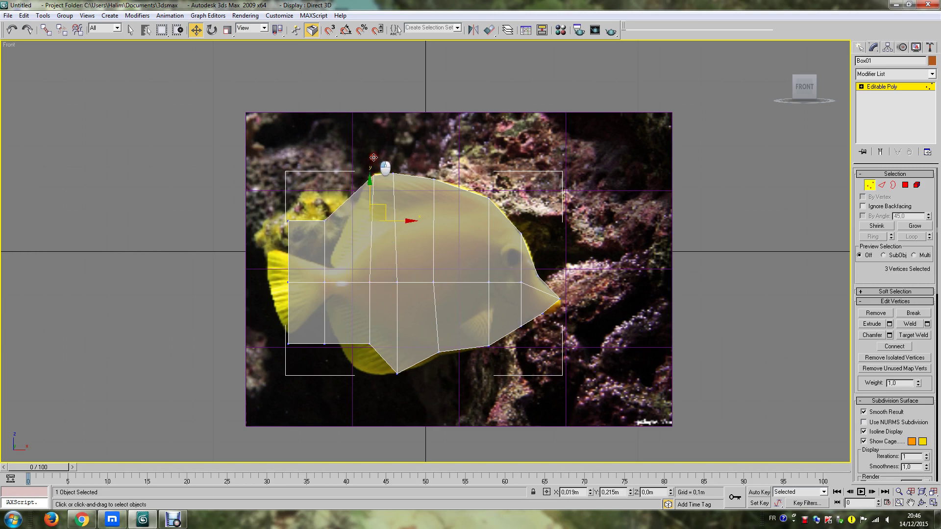
mouse_move(360, 364)
mouse_down()
mouse_move(373, 328)
mouse_move(371, 359)
mouse_up()
click(373, 322)
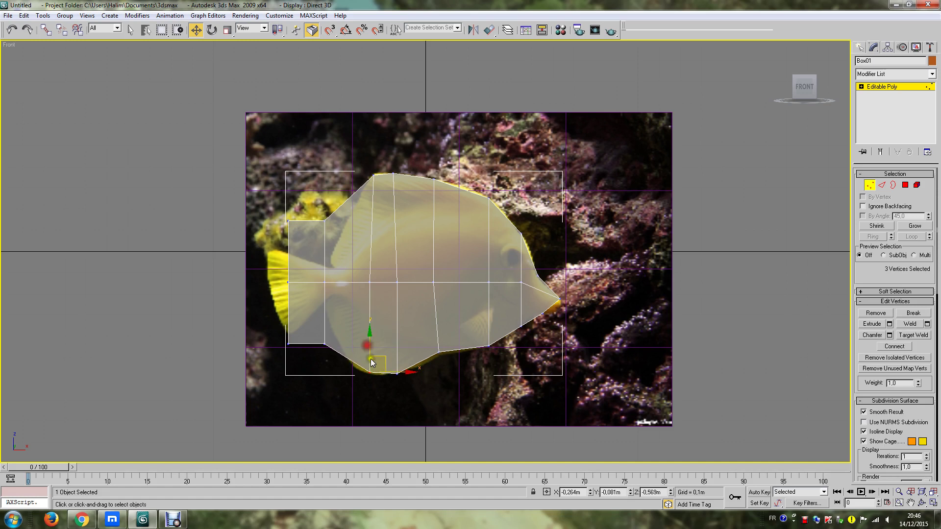
click(400, 410)
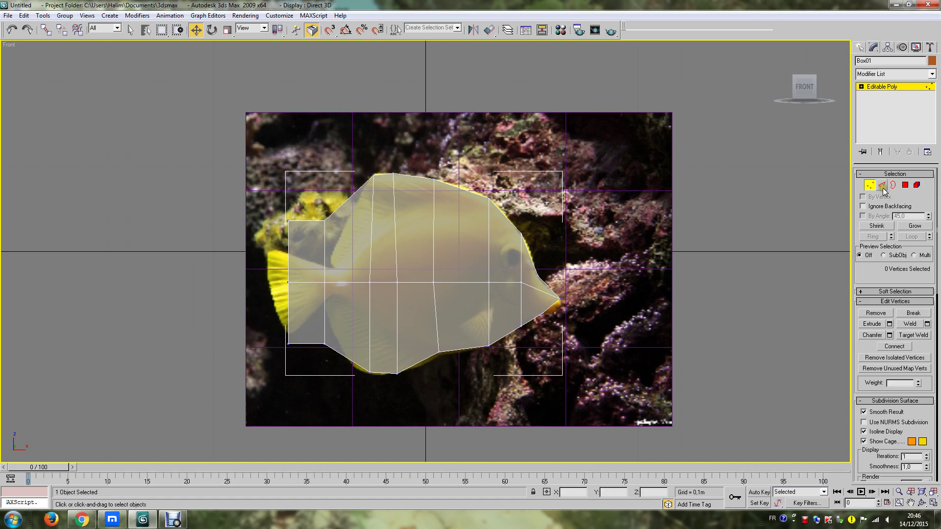
Step: Connect the left column of edges with 1 segment to add a new tail-section edge row
key(2)
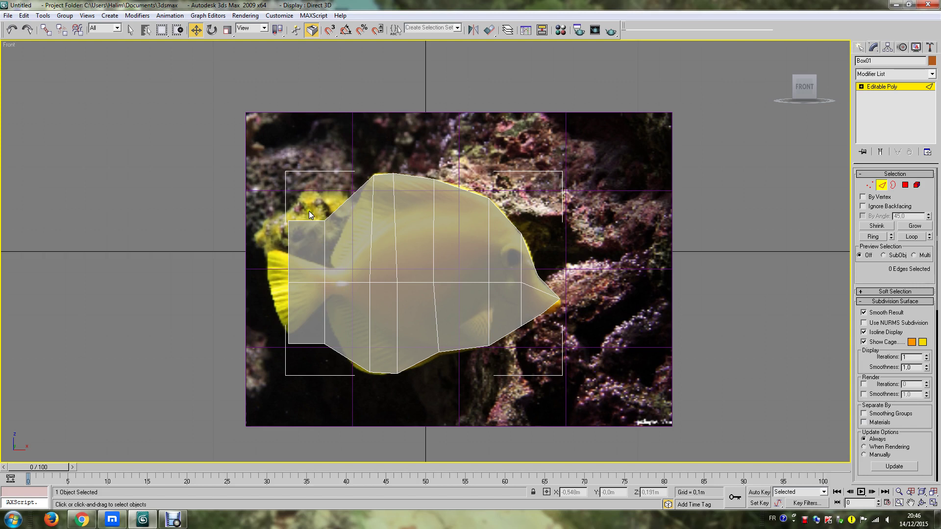
drag(309, 210, 307, 367)
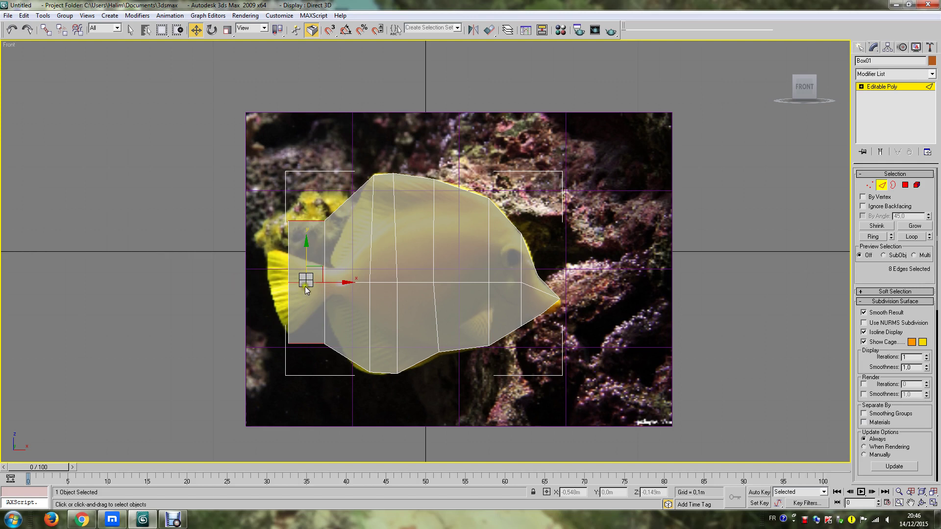
right_click(305, 286)
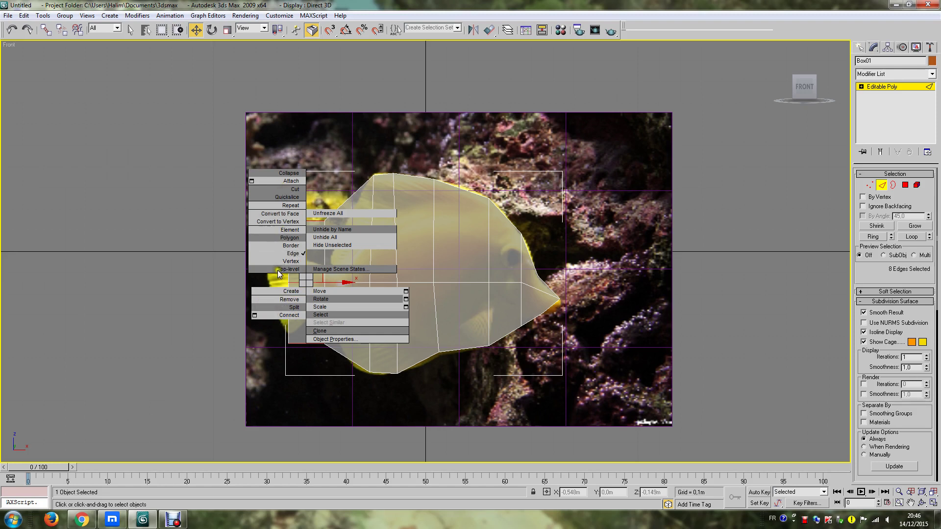
click(253, 316)
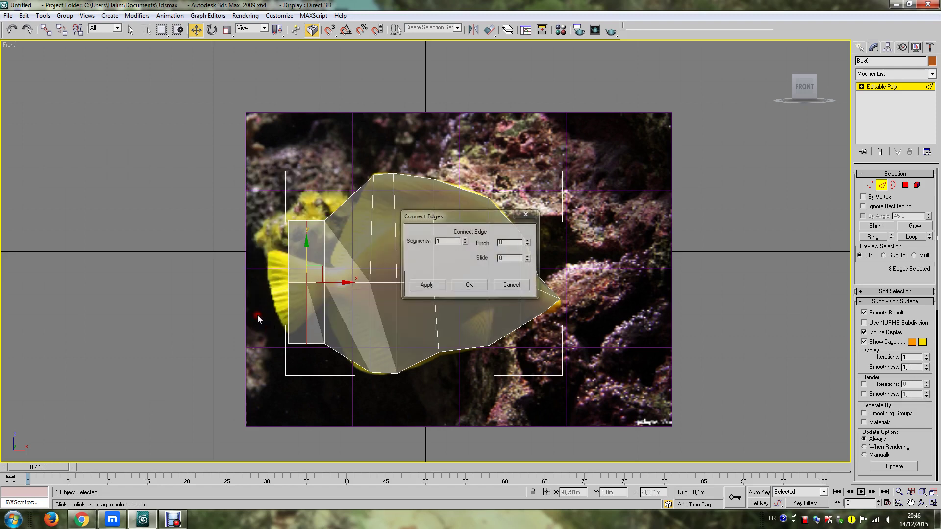
click(459, 286)
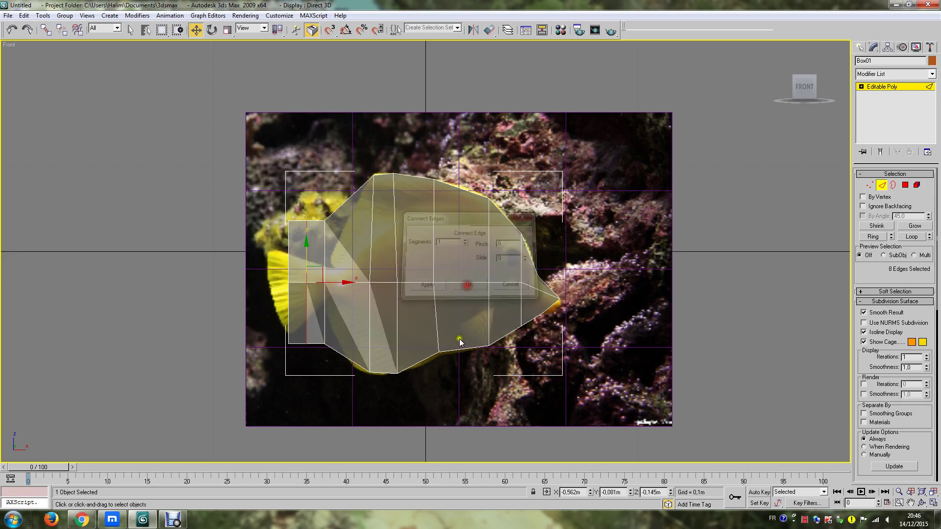
Step: Shift the new vertex row right and lower the lower-left corner vertices slightly
click(869, 186)
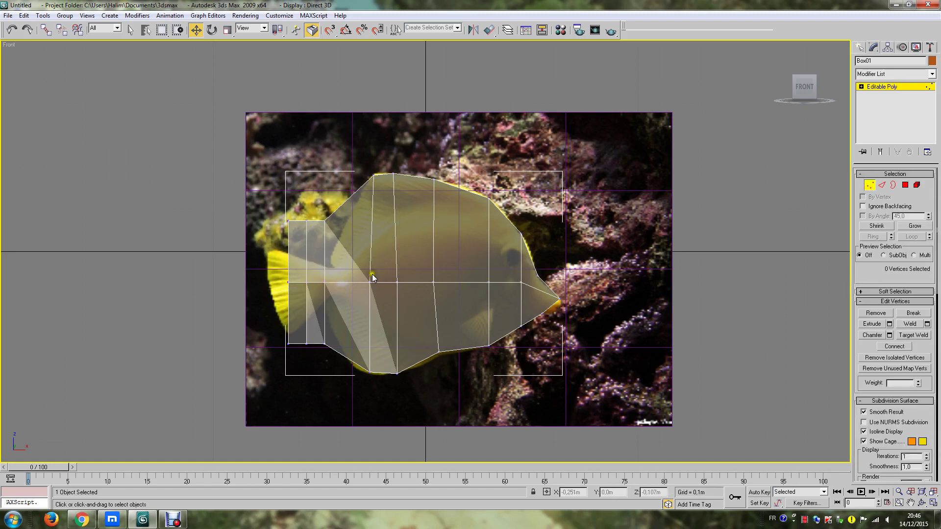
drag(334, 209, 321, 372)
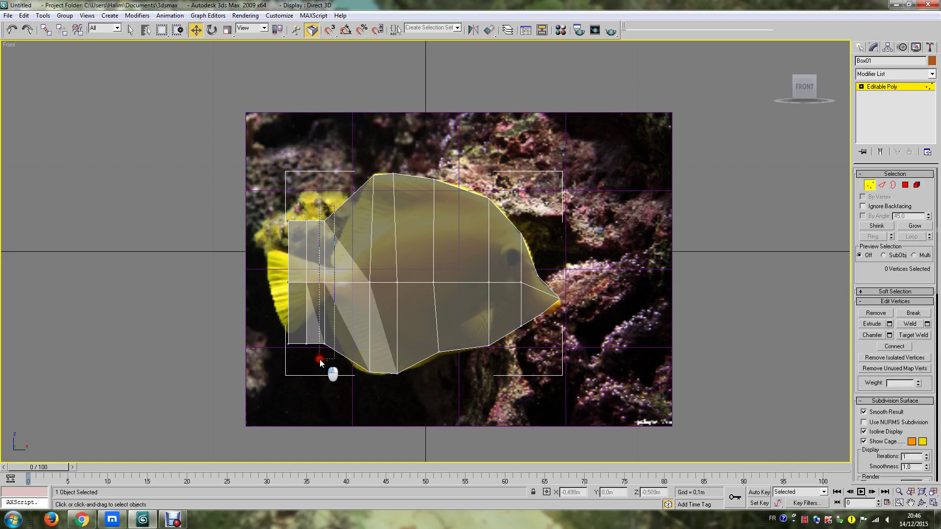
drag(354, 282, 368, 279)
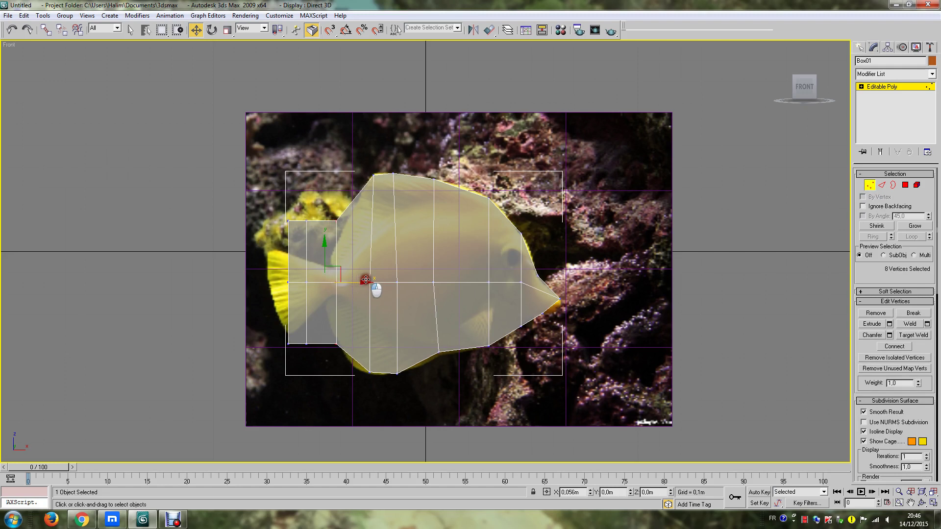
click(335, 368)
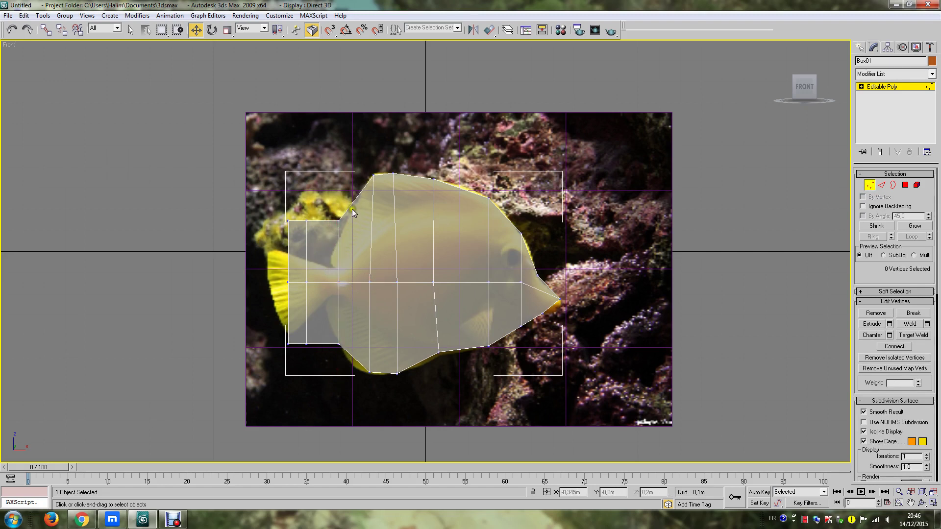
drag(352, 208, 329, 245)
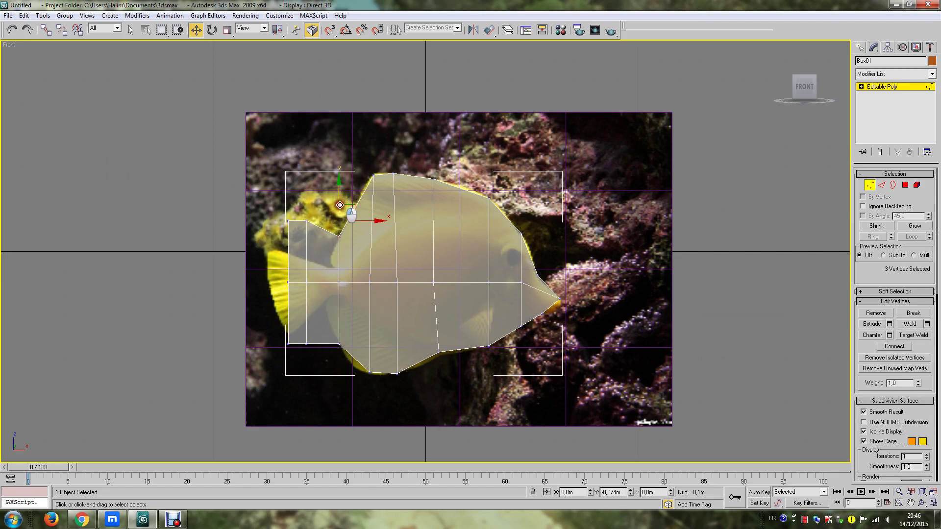
click(336, 347)
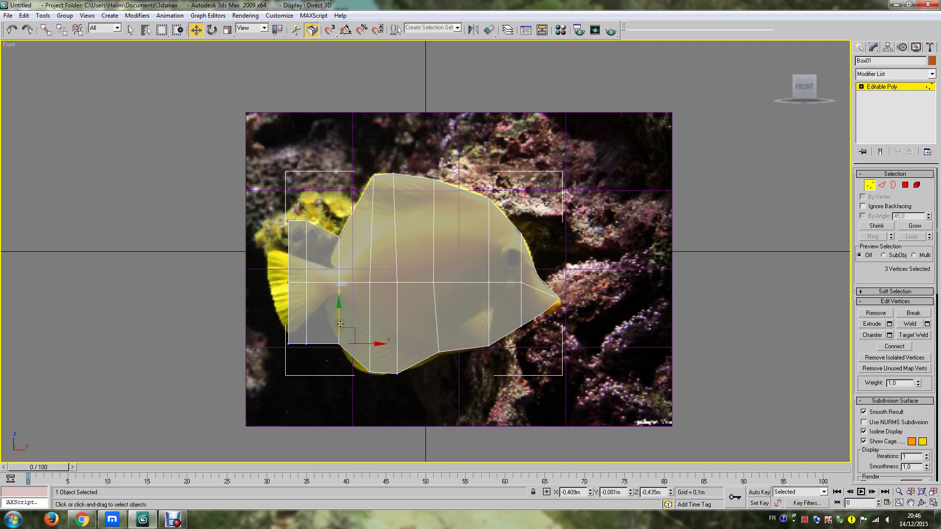
drag(340, 324, 340, 327)
click(337, 370)
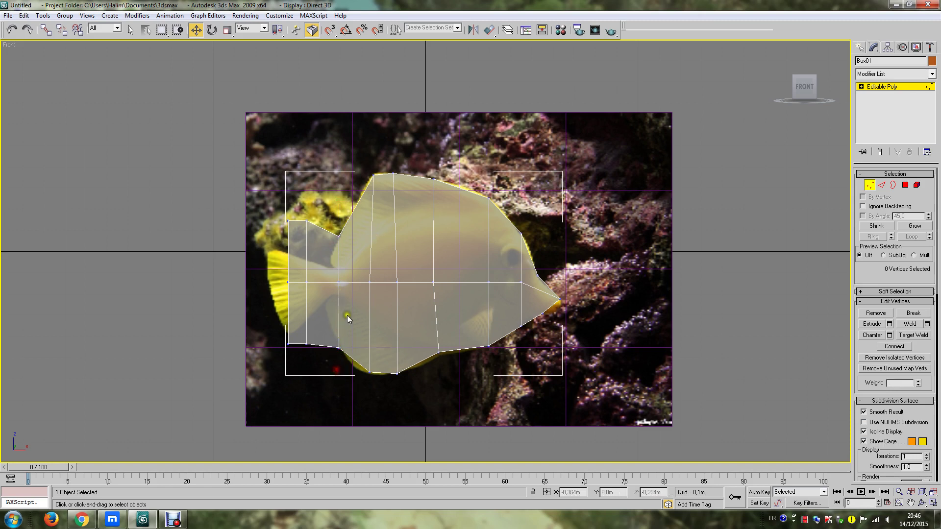
Step: Move the left vertex column right and pull the top vertex down to form the tail notch
drag(321, 233, 295, 369)
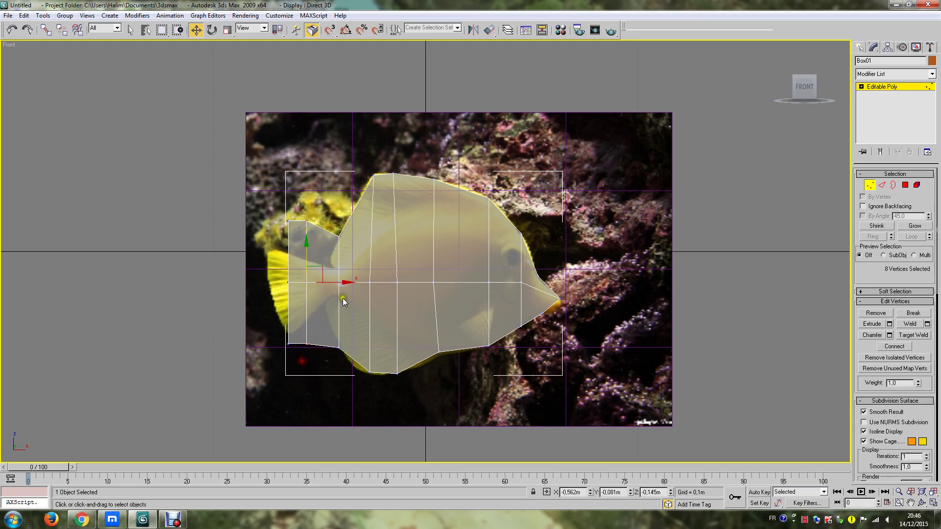
drag(342, 283, 370, 290)
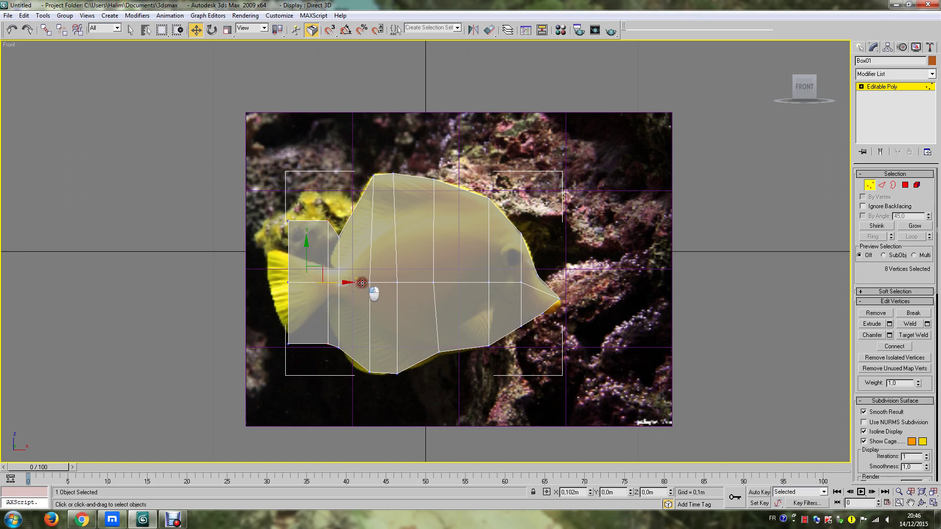
click(328, 221)
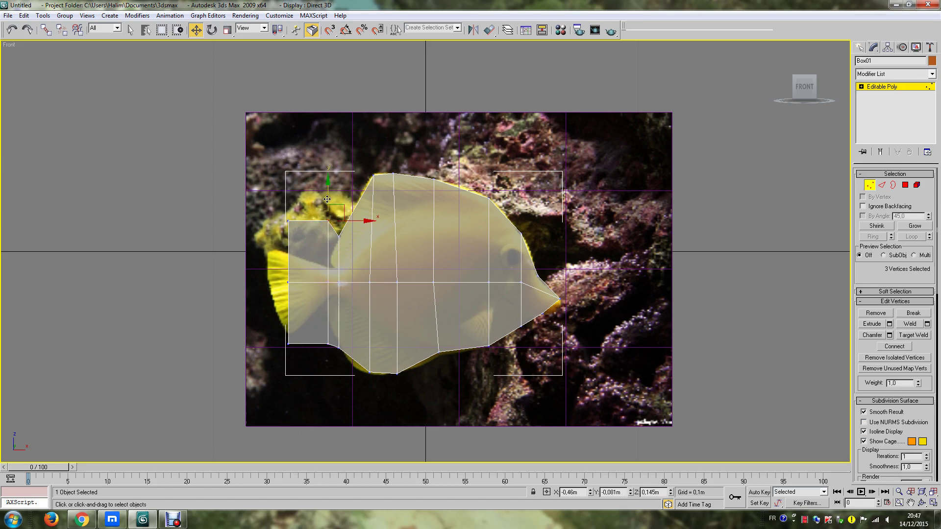
drag(327, 223, 331, 237)
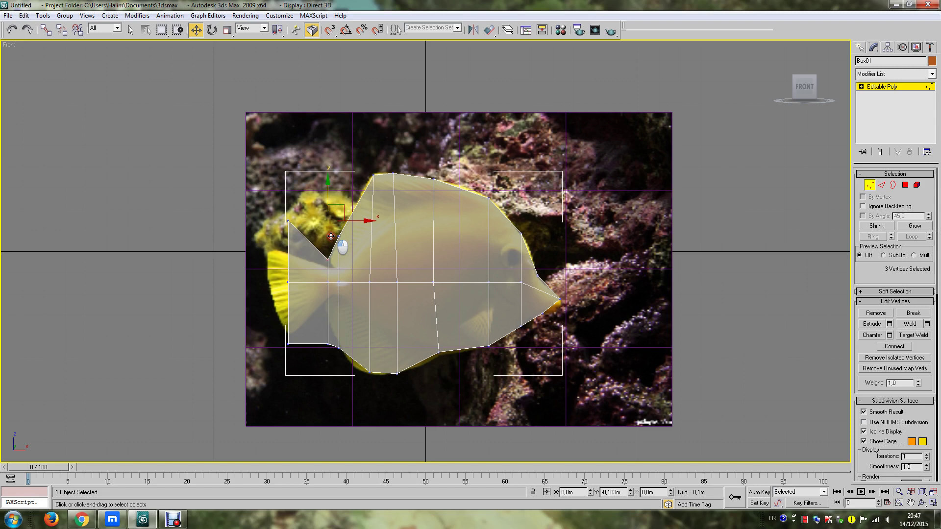
mouse_move(320, 354)
mouse_down()
mouse_move(338, 329)
mouse_move(331, 268)
mouse_up()
click(319, 346)
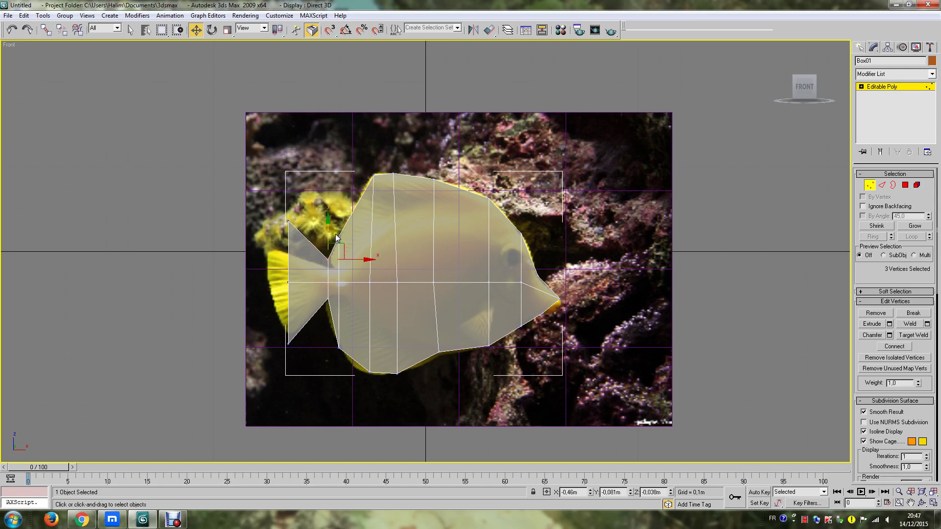
drag(335, 236, 328, 250)
click(302, 276)
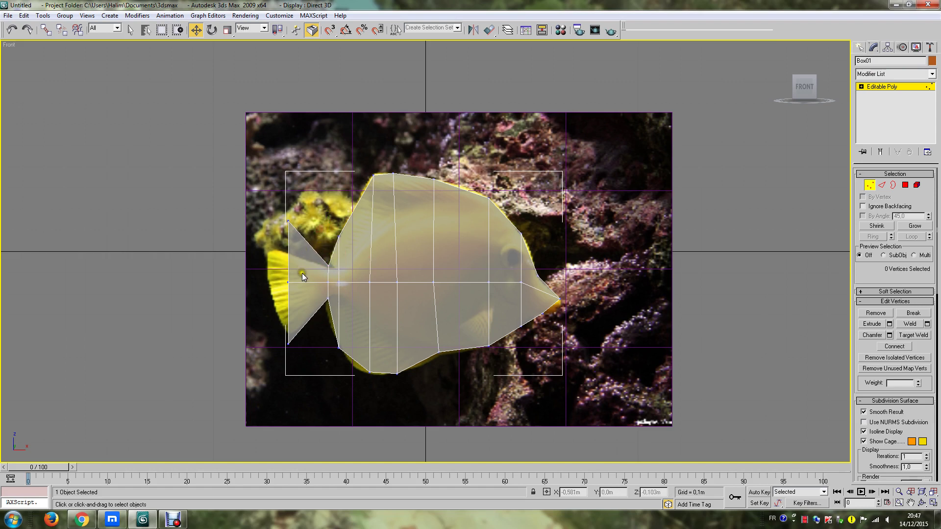
click(612, 277)
Step: Push the tail's outer edge further left and reposition its top corner to flare the fin
drag(307, 208, 278, 359)
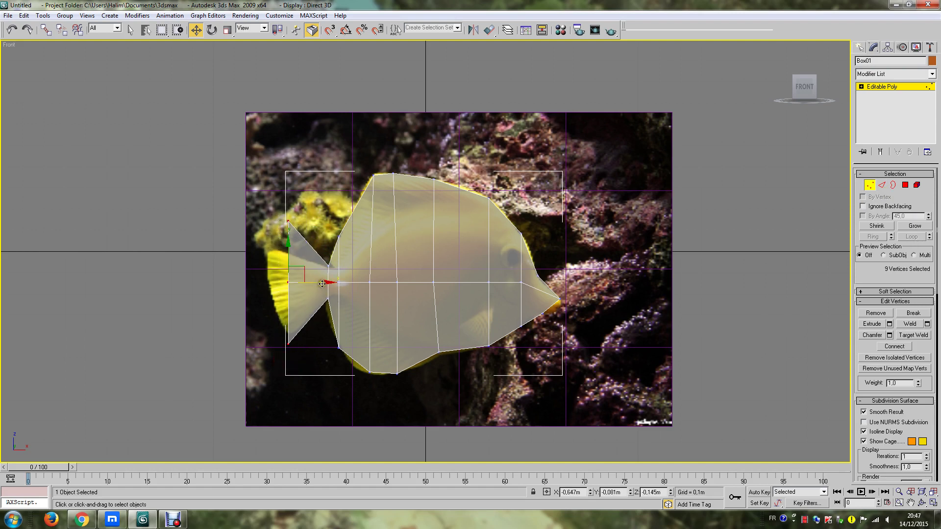
drag(322, 284, 305, 285)
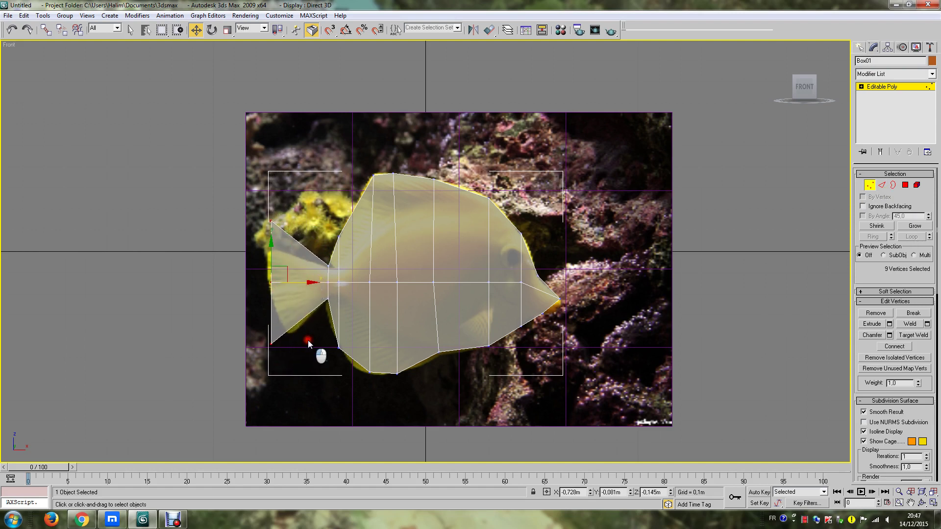
mouse_move(271, 222)
mouse_down()
mouse_move(266, 210)
mouse_move(265, 221)
mouse_up()
mouse_move(277, 279)
mouse_down()
mouse_move(265, 289)
mouse_move(269, 368)
mouse_move(292, 325)
mouse_up()
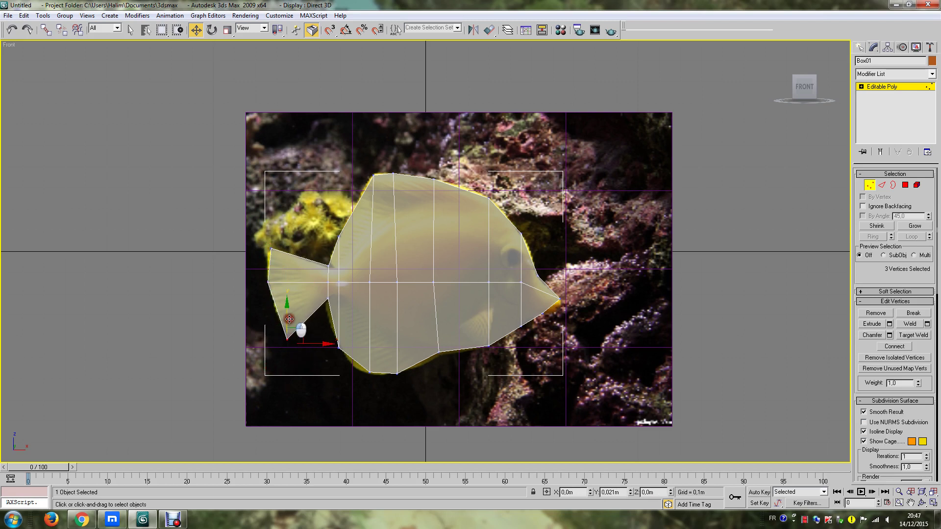
click(303, 376)
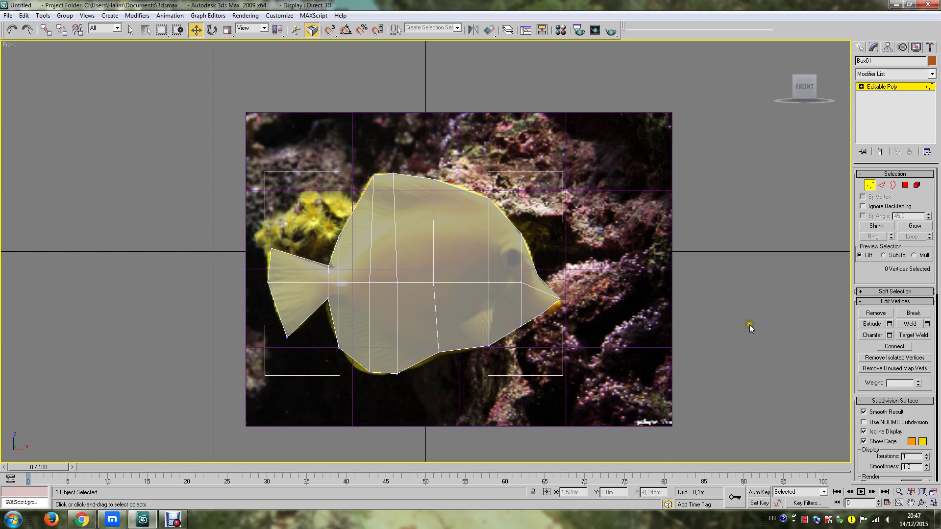
Step: Briefly preview NURMS subdivision, then Connect the mouth-end edges with a new edge row
click(863, 422)
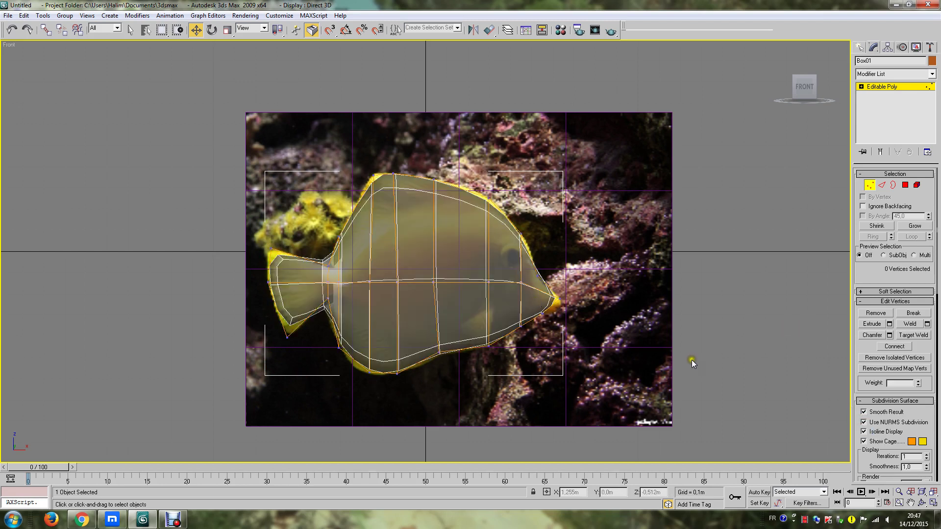
click(864, 422)
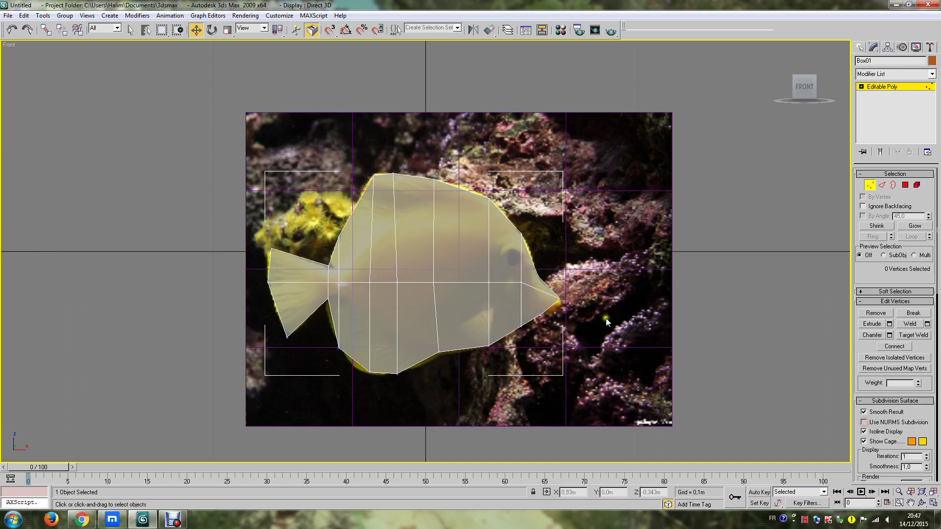
click(881, 185)
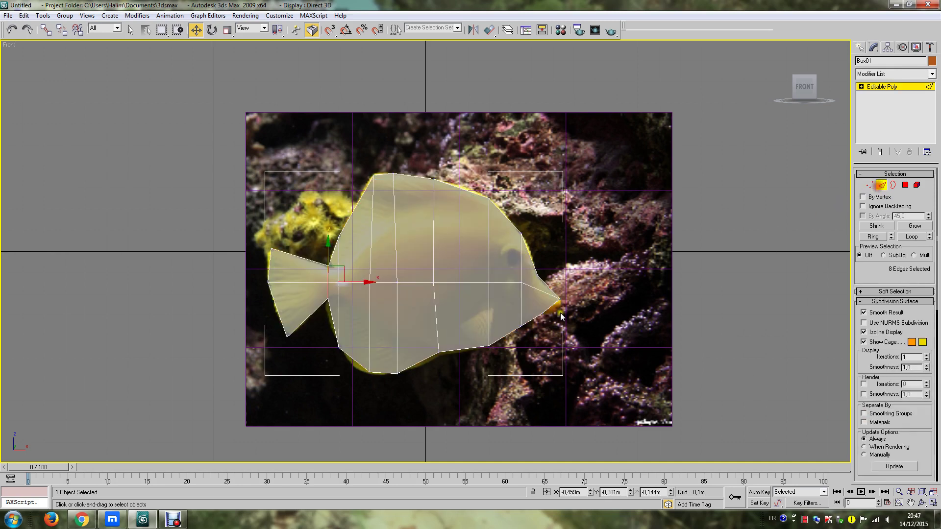
click(544, 314)
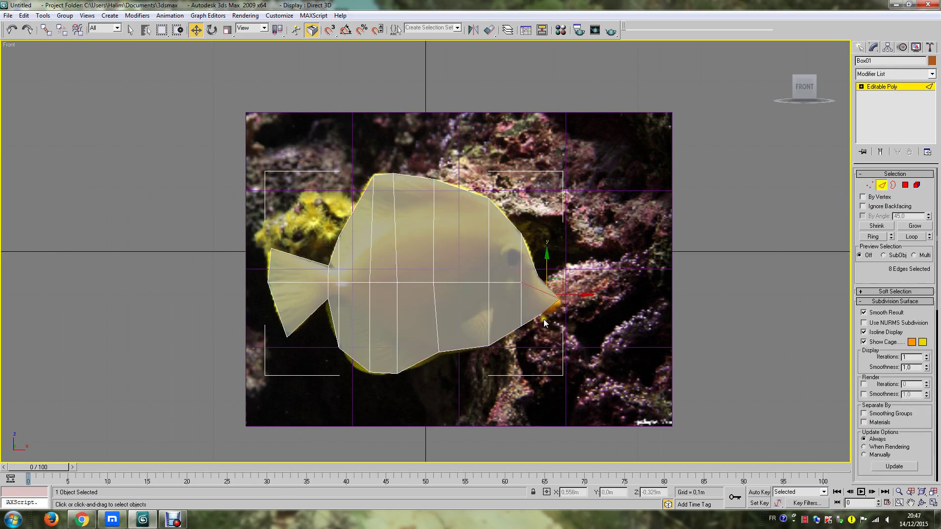
right_click(542, 289)
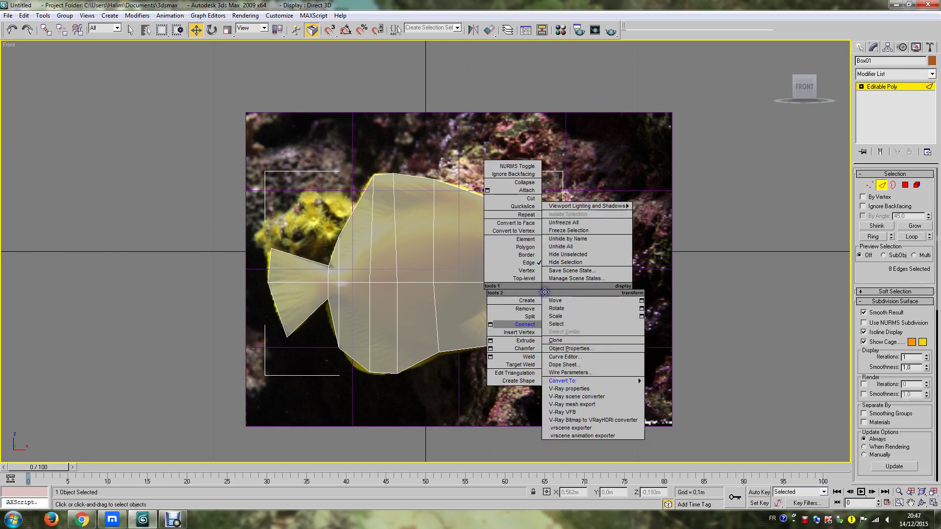
click(502, 324)
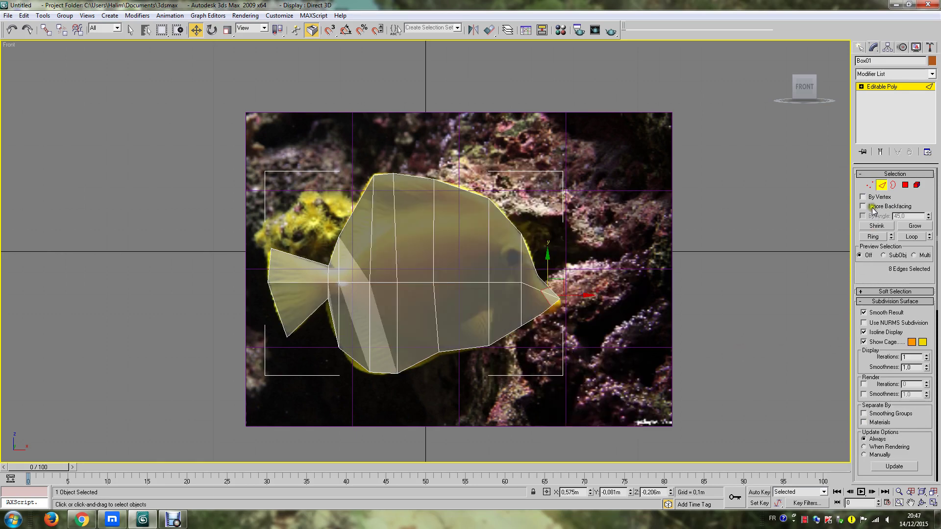
Step: In Vertex mode, drag the mouth tip vertices further right, previewing with NURMS smoothing
click(868, 186)
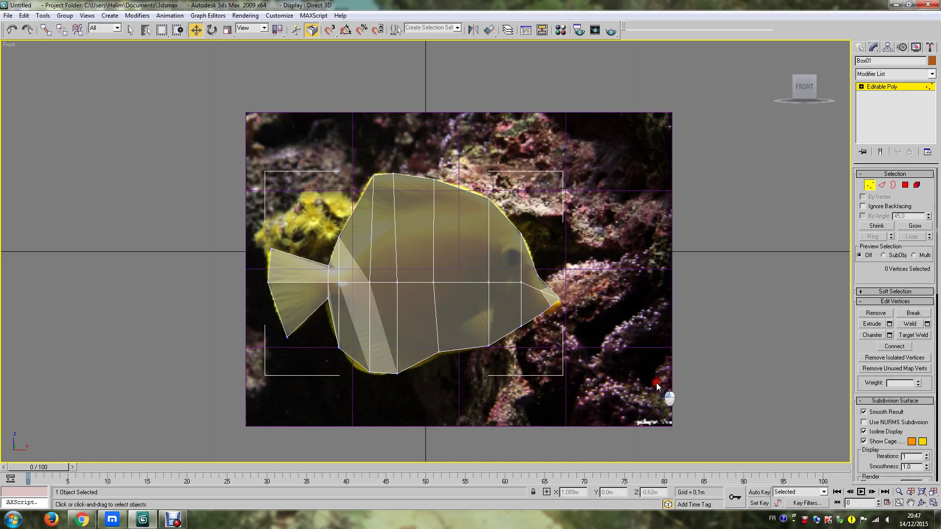
click(540, 294)
drag(540, 294, 566, 293)
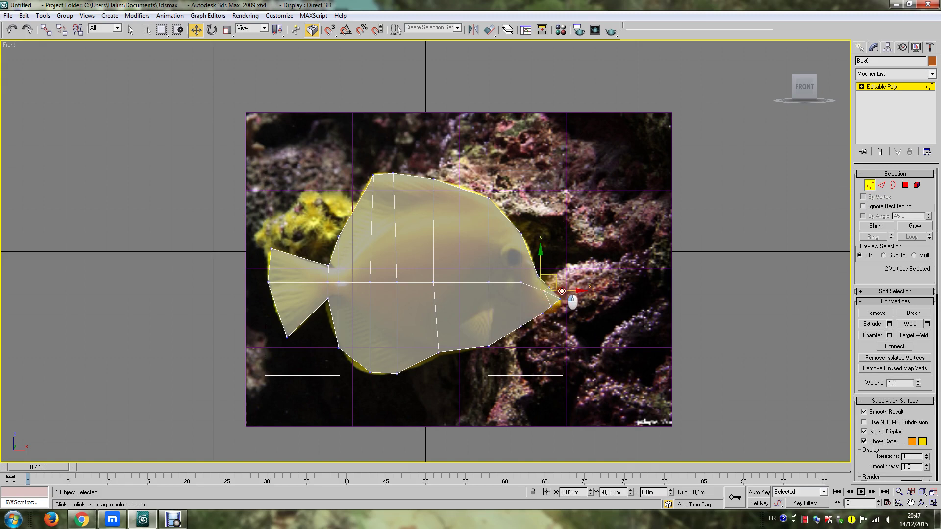
click(573, 330)
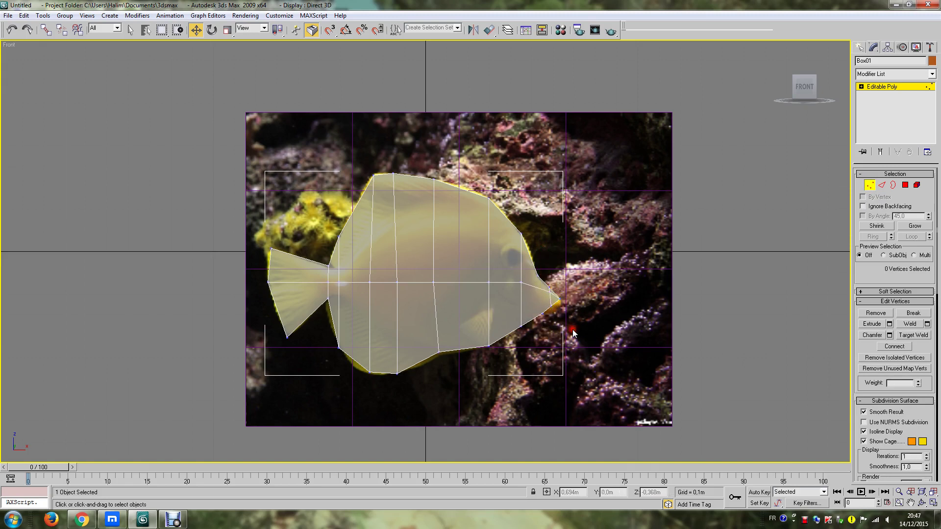
mouse_move(569, 272)
mouse_down()
mouse_move(544, 319)
mouse_move(566, 296)
mouse_move(590, 311)
mouse_up()
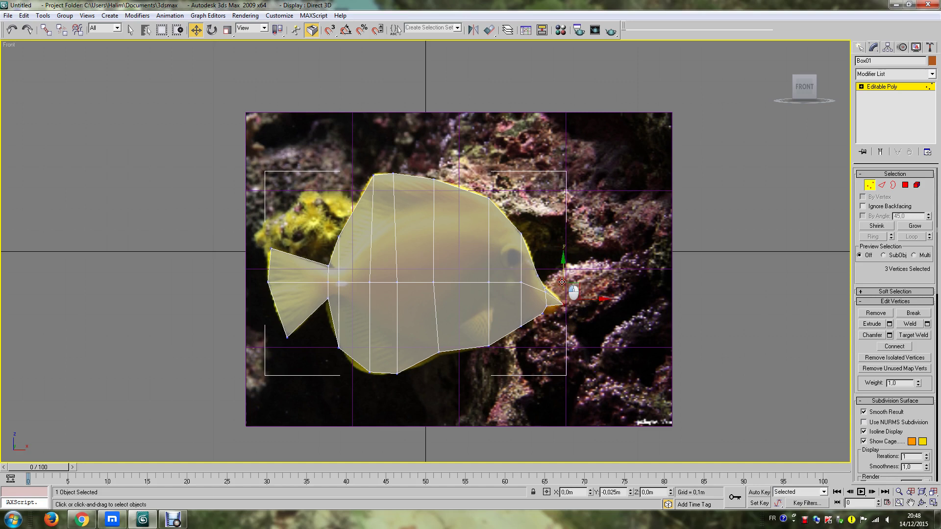
mouse_move(553, 280)
mouse_down()
mouse_move(544, 310)
mouse_move(578, 296)
mouse_move(551, 277)
mouse_up()
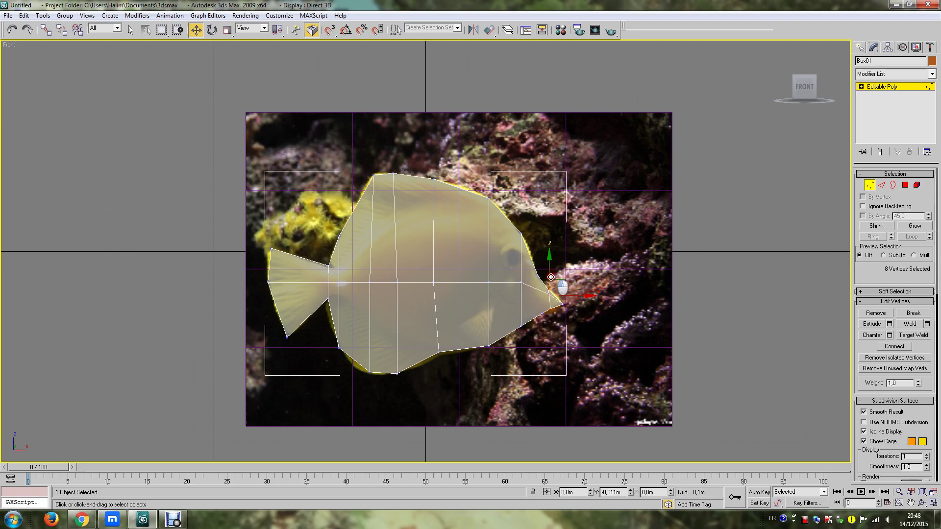
click(571, 340)
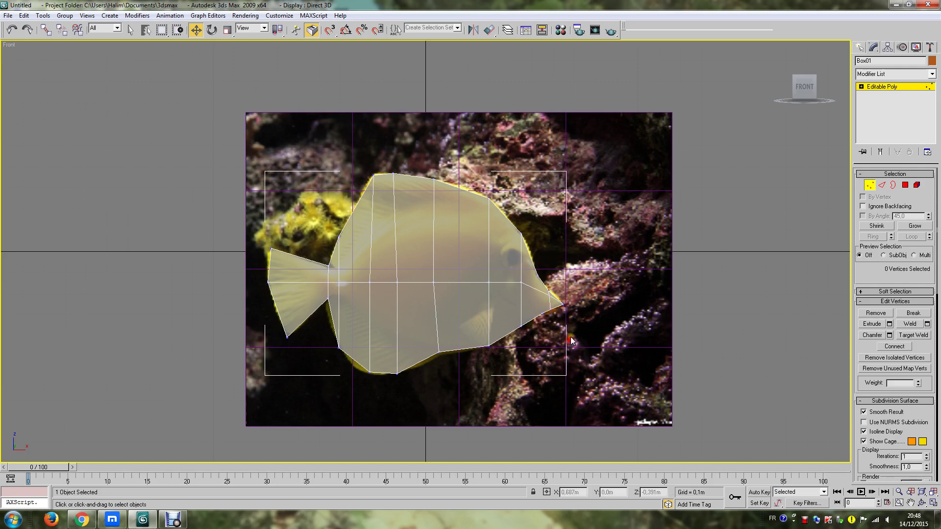
click(865, 422)
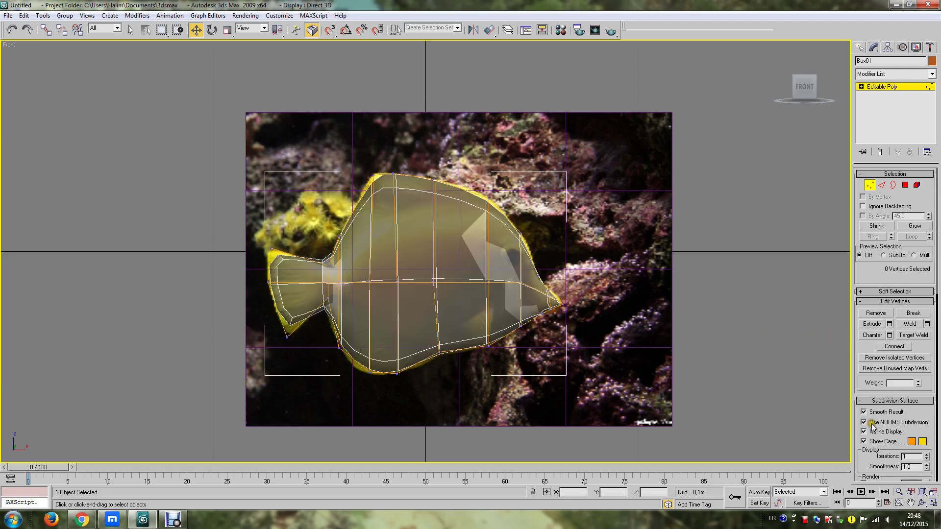
click(872, 423)
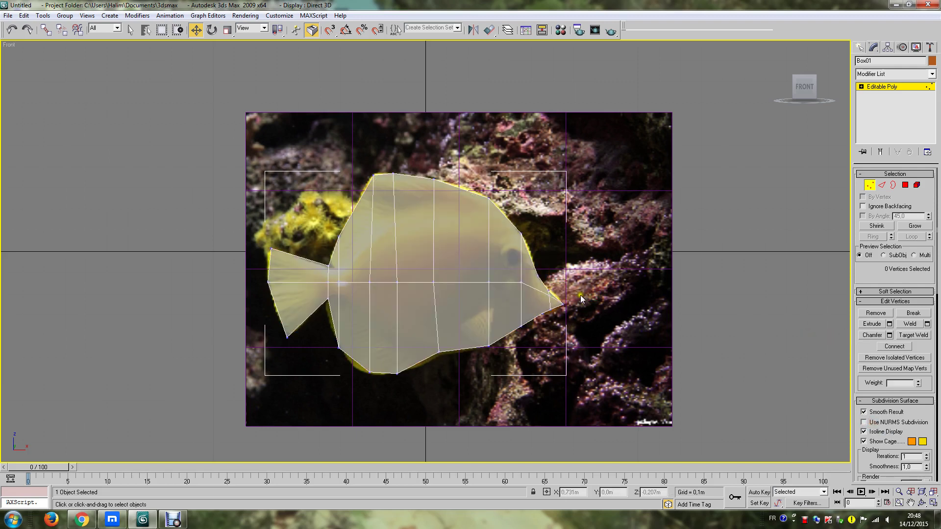
Step: Scale the mouth-tip vertices uniformly to about 114%, checking the smoothed preview
drag(563, 282, 547, 316)
click(227, 30)
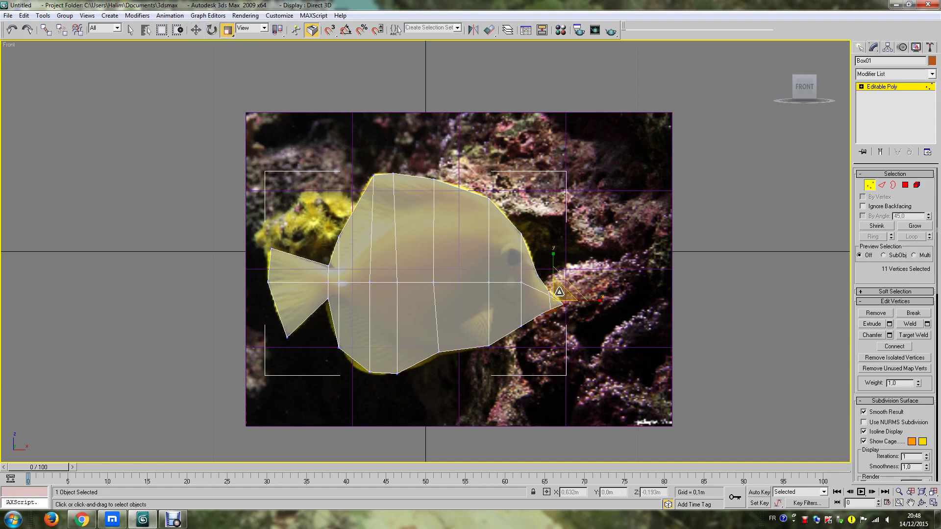
drag(560, 292, 561, 287)
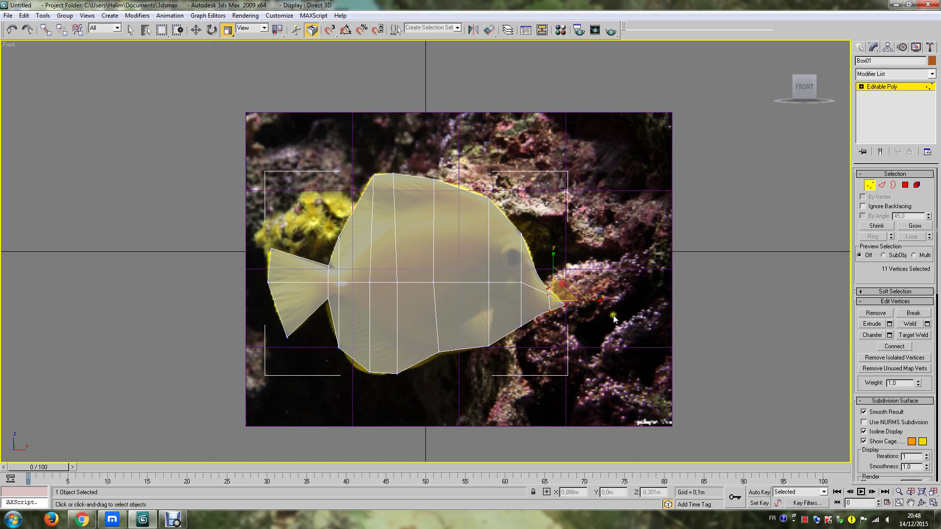
click(864, 422)
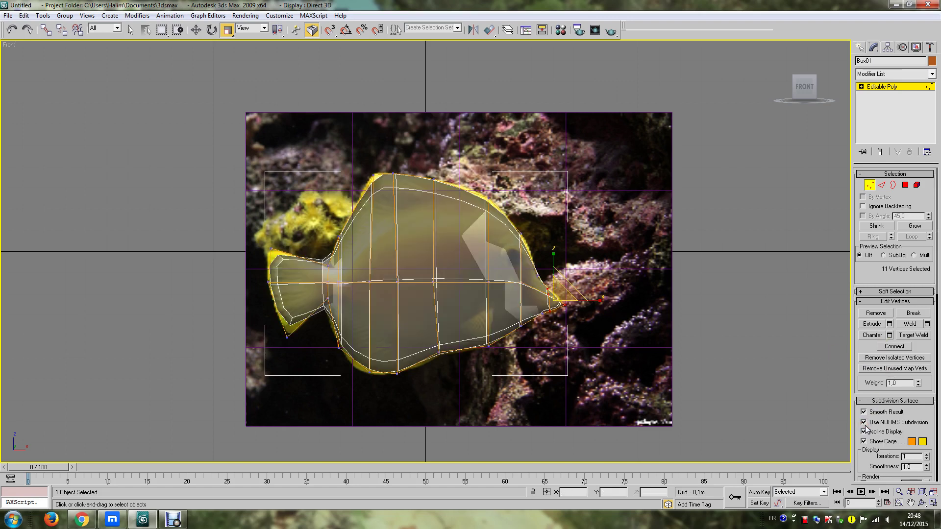
click(864, 422)
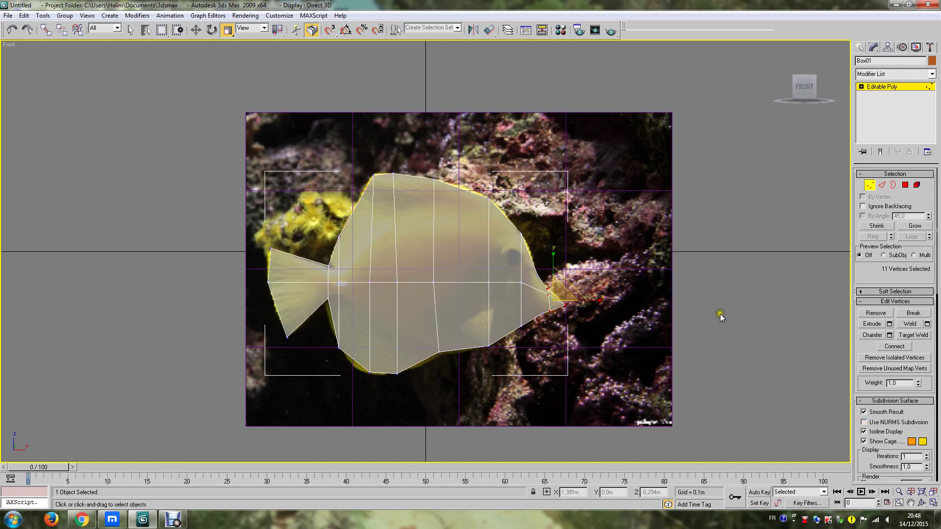
Step: Adjust the vertices at the top fin corner and the bottom of the belly
click(377, 172)
drag(389, 191, 365, 162)
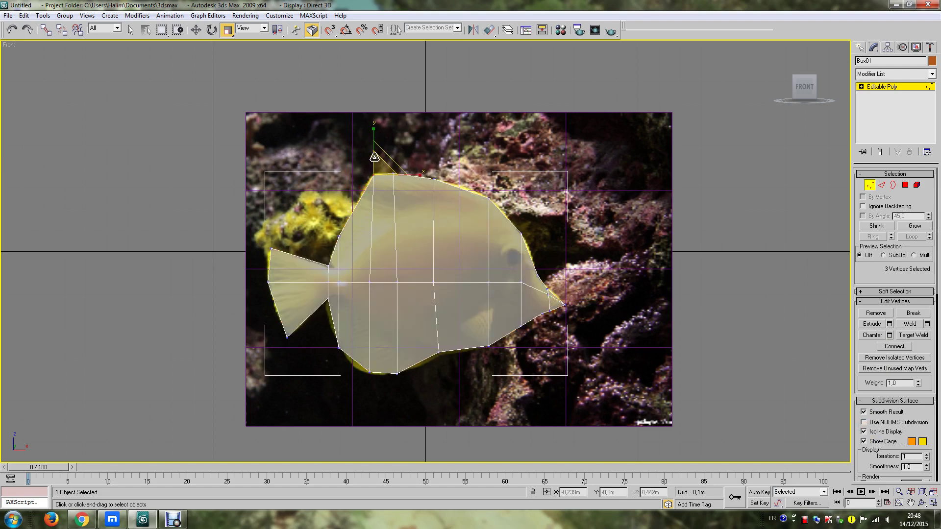
click(200, 32)
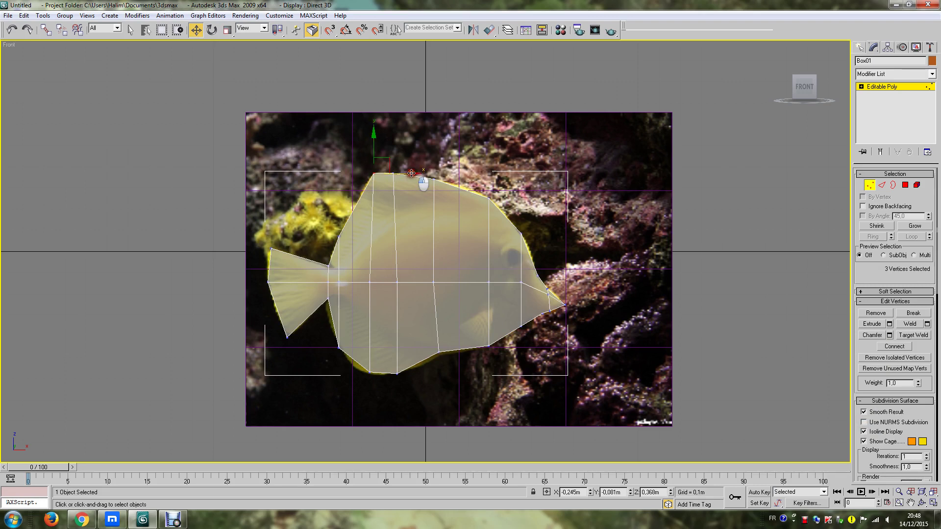
drag(383, 356, 361, 390)
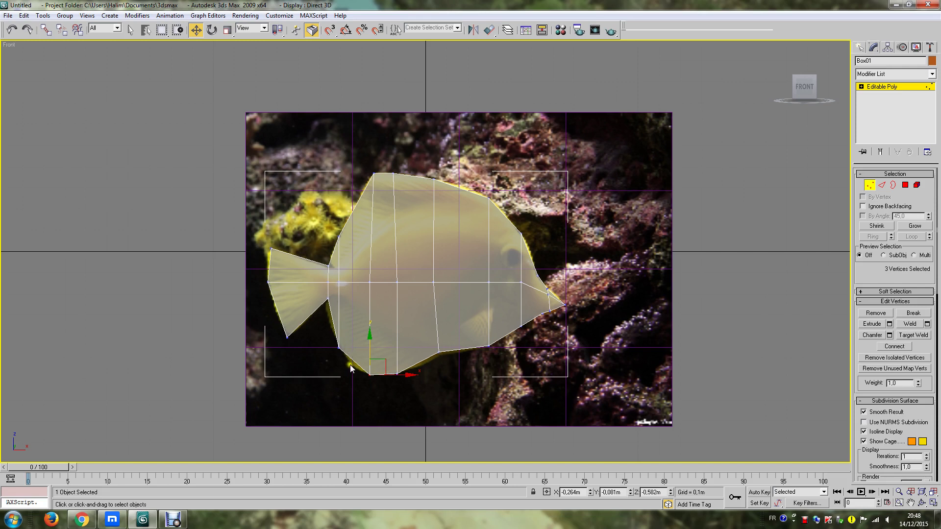
click(349, 377)
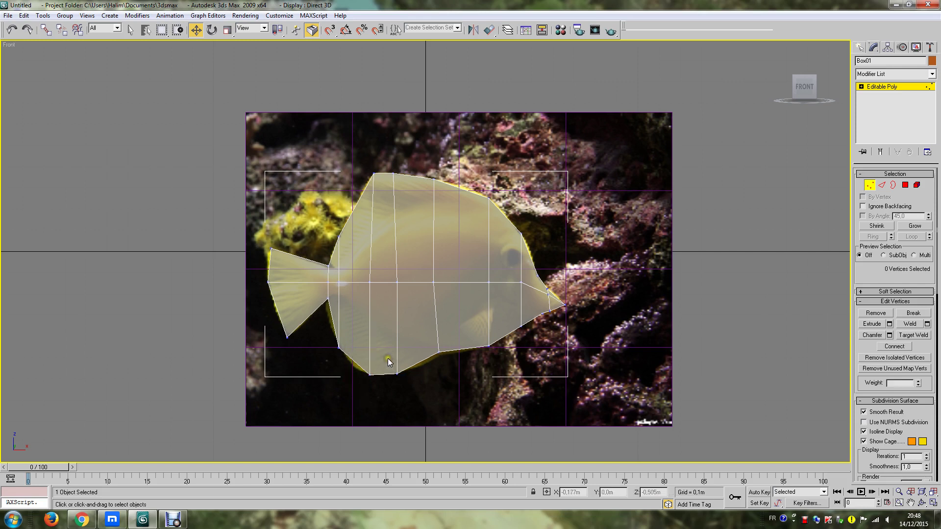
Step: Connect the horizontal edges near the tail to add a vertical edge line
key(2)
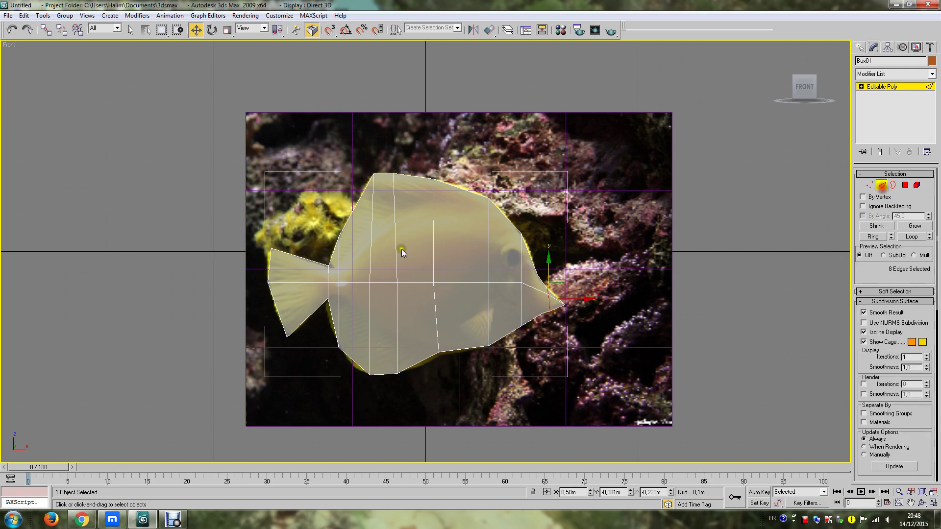
click(353, 205)
ctrl+click(353, 357)
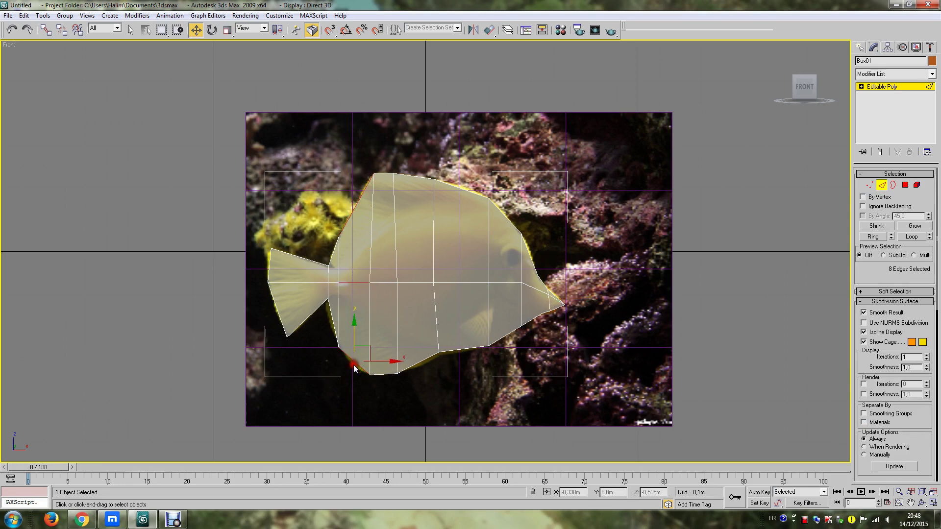
right_click(363, 286)
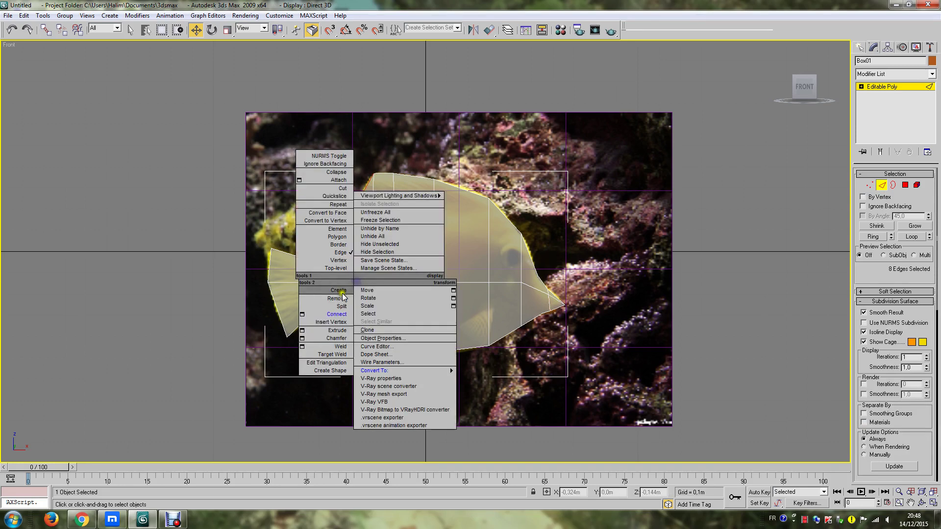
click(322, 312)
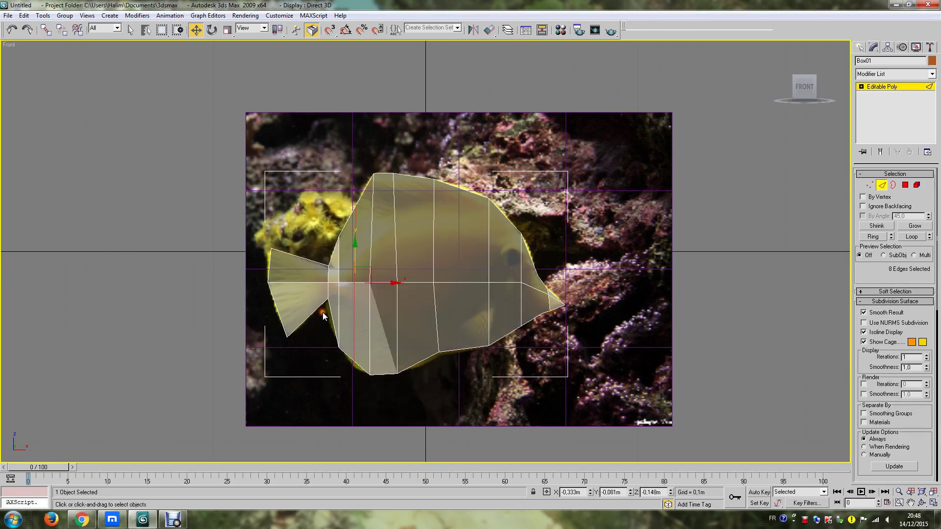
Step: Move the new bottom vertices at the body's lower left, previewing with NURMS
click(868, 186)
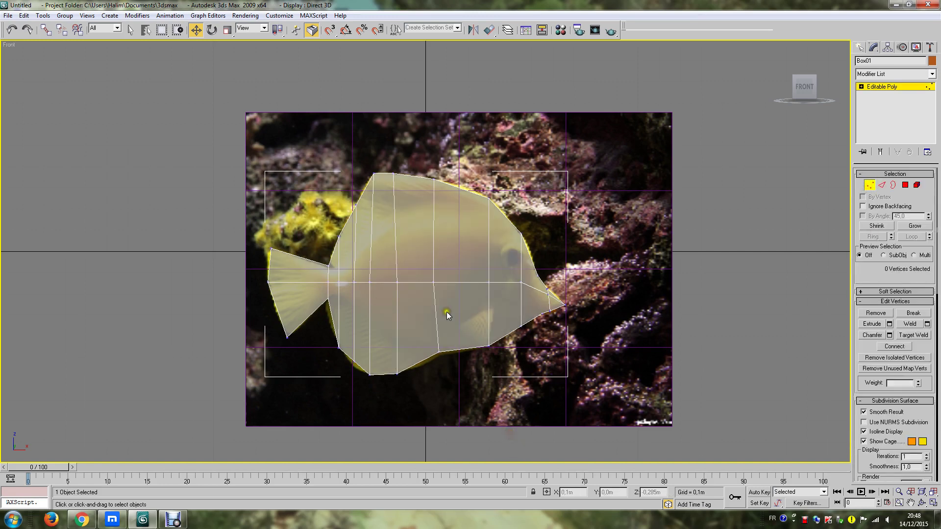
mouse_move(360, 384)
mouse_down()
mouse_move(343, 338)
mouse_move(348, 383)
mouse_up()
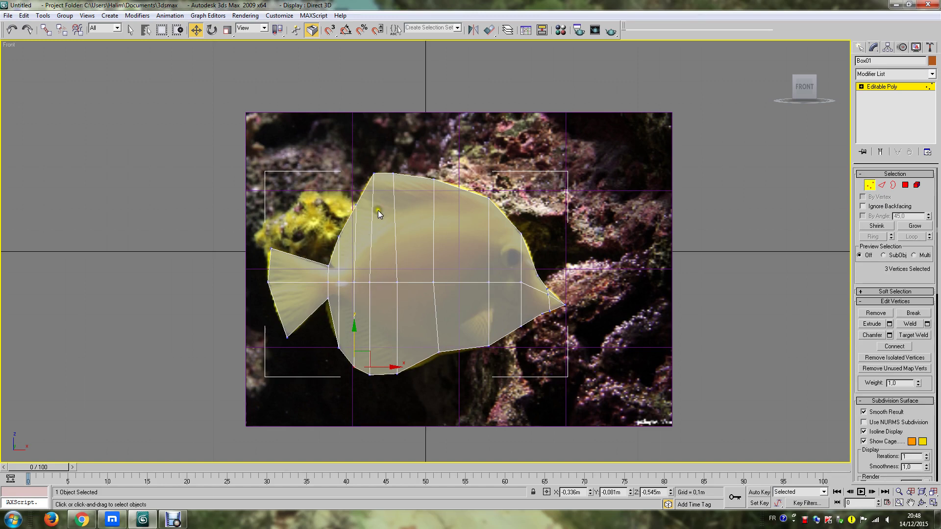
click(329, 315)
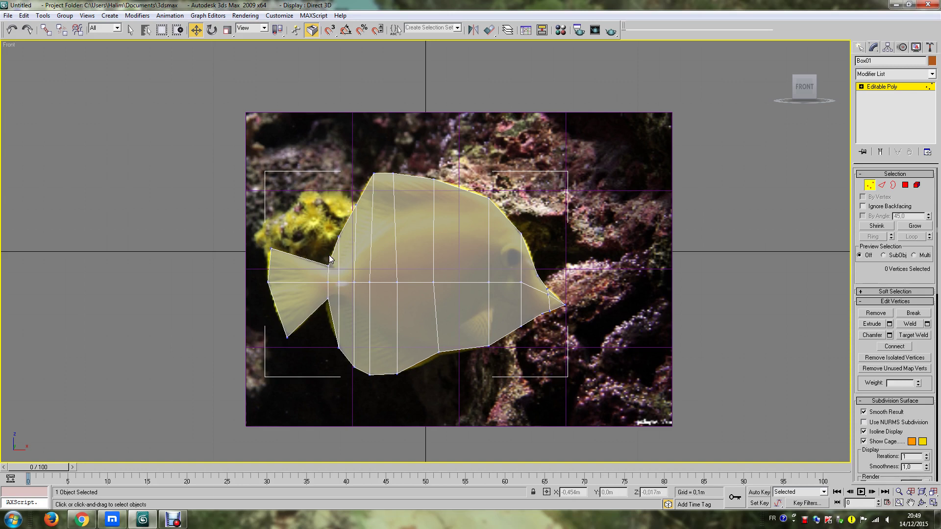
click(865, 422)
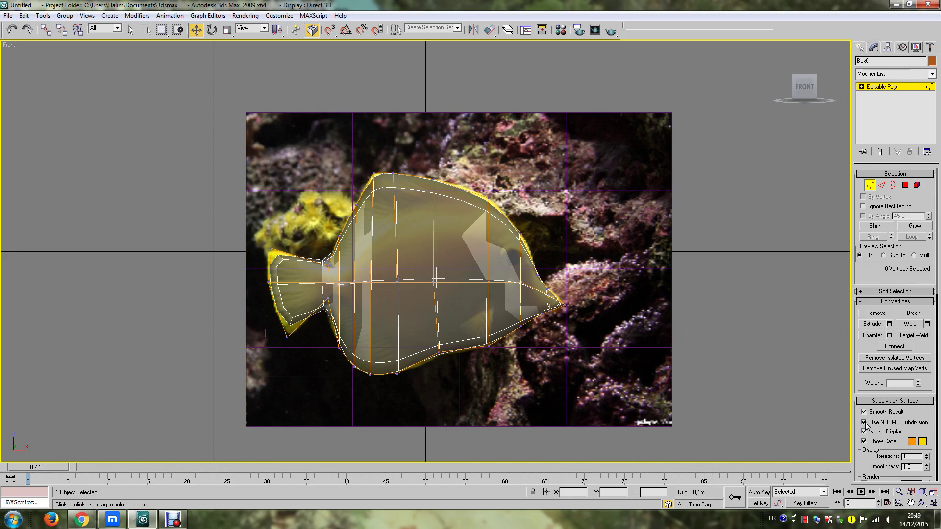
click(864, 422)
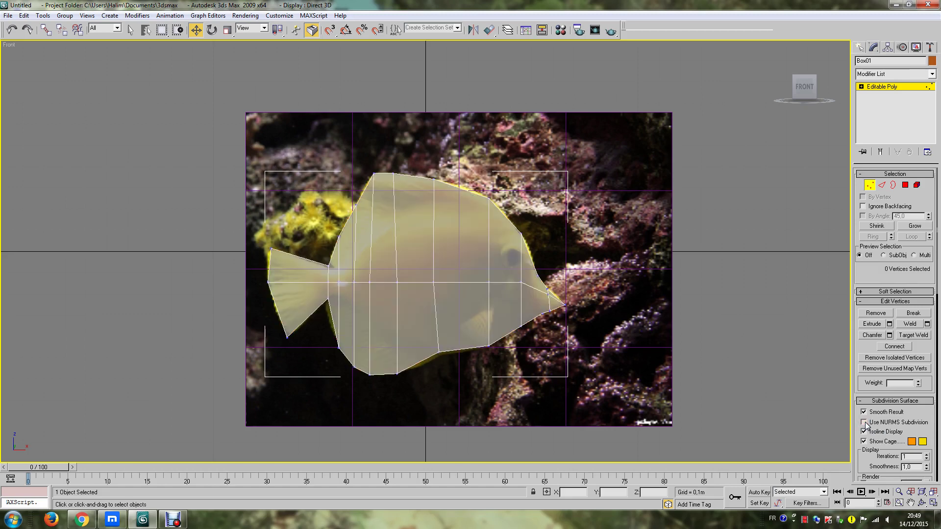
Step: Select the edges across the tail fin and Connect them with a new edge line
click(882, 185)
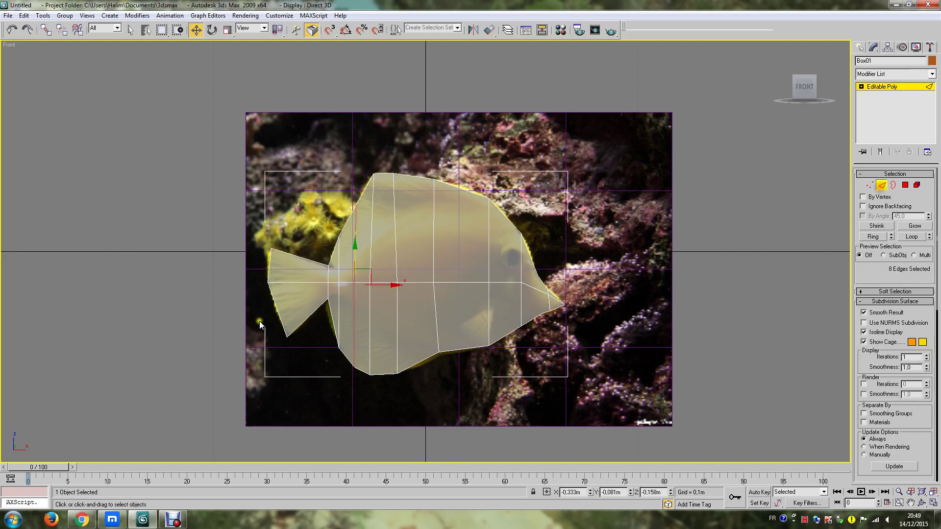
click(313, 337)
click(302, 314)
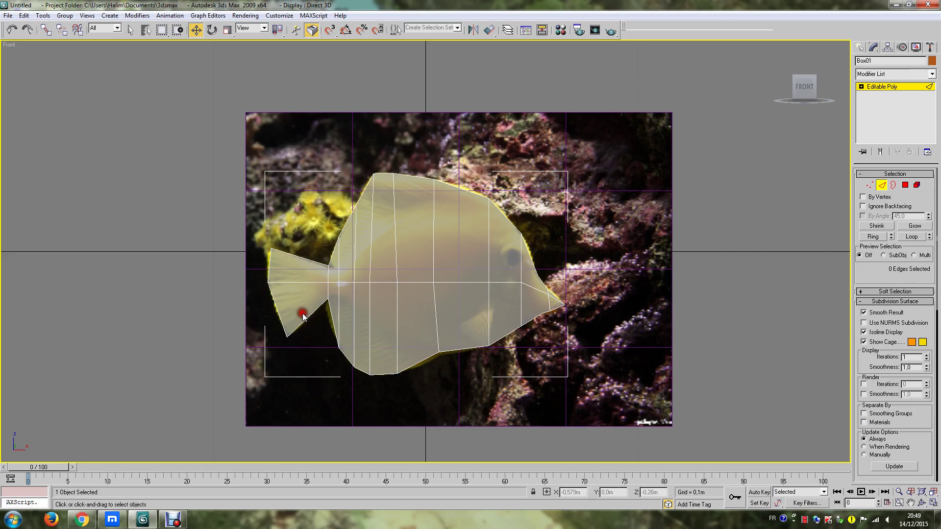
drag(325, 342, 267, 245)
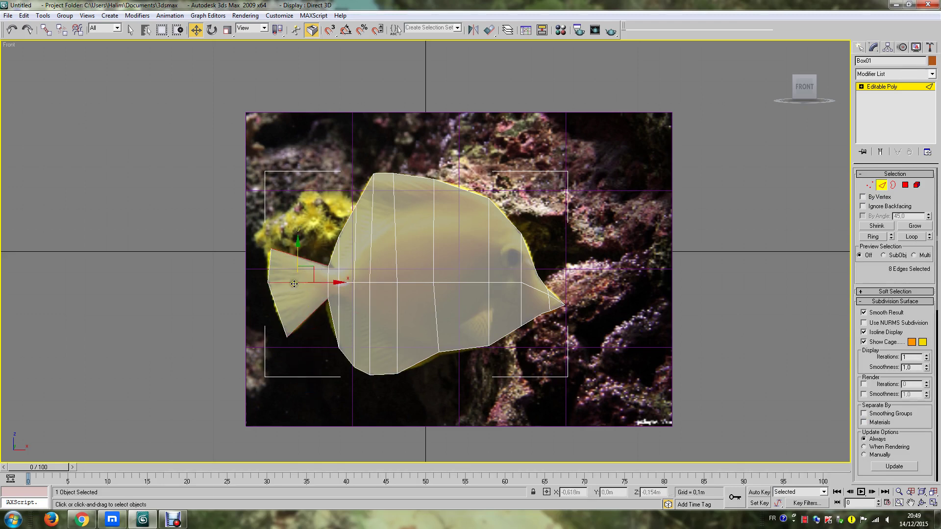
right_click(294, 284)
click(387, 370)
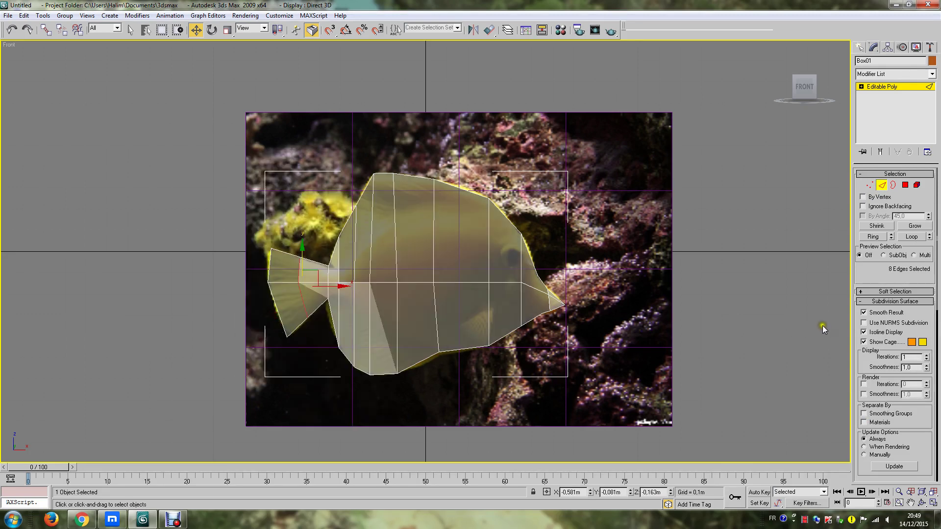
Step: Move the tail fin's top, left and bottom vertices onto the photo's tail
click(869, 185)
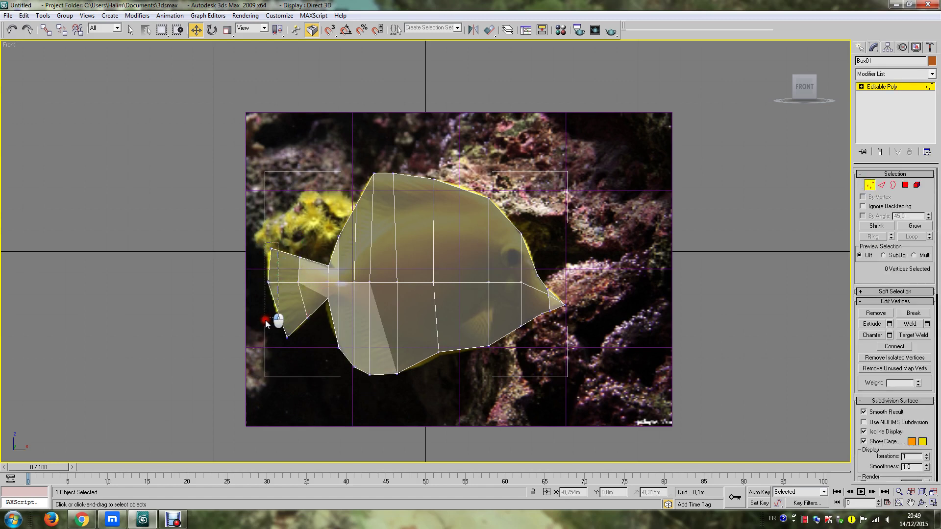
click(229, 232)
drag(228, 227, 292, 348)
drag(302, 290, 298, 288)
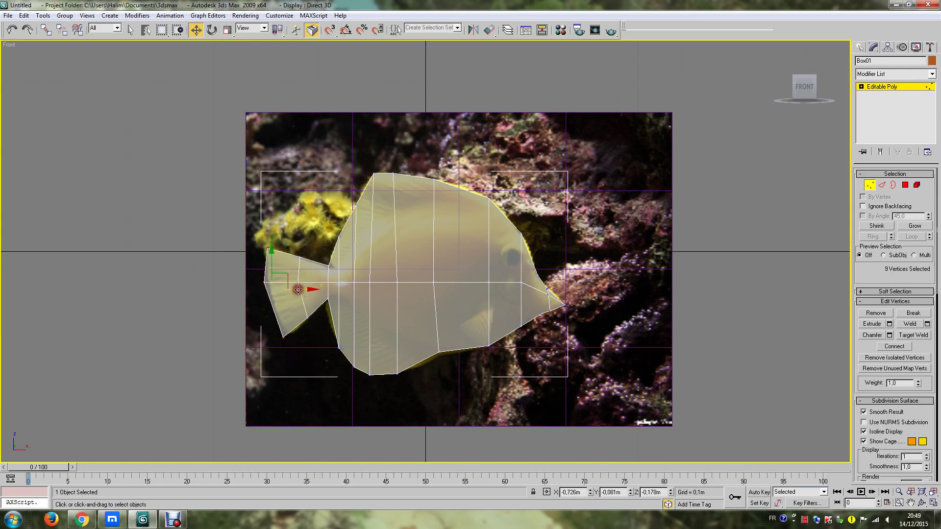
mouse_move(278, 227)
mouse_down()
mouse_move(266, 252)
mouse_move(273, 243)
mouse_up()
drag(260, 287, 293, 284)
mouse_move(288, 325)
mouse_down()
mouse_move(275, 356)
mouse_move(307, 347)
mouse_up()
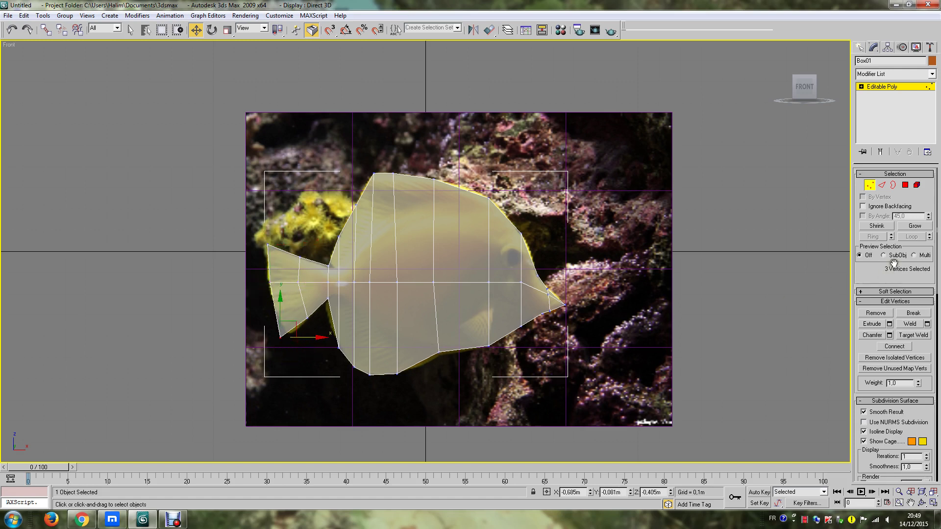
Step: Preview the smoothed fish, deselect all, and restore the four-viewport layout
click(865, 423)
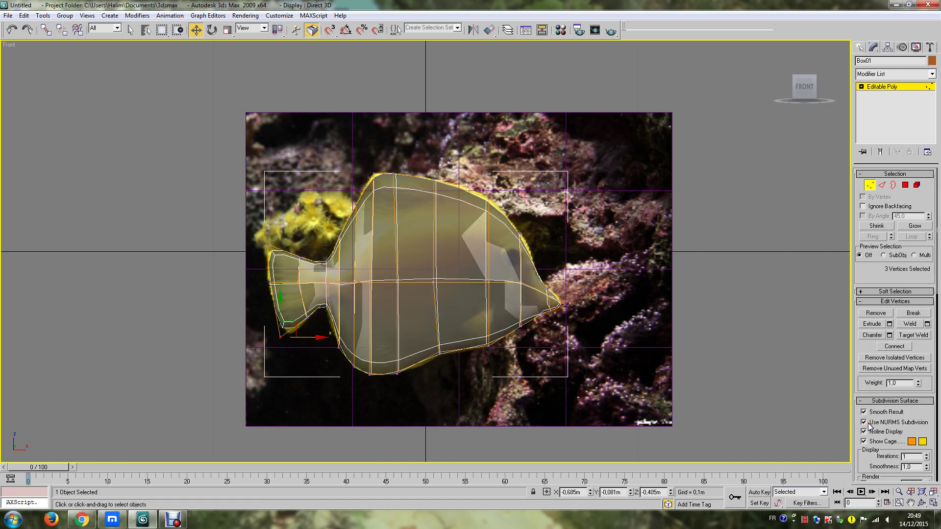
click(865, 422)
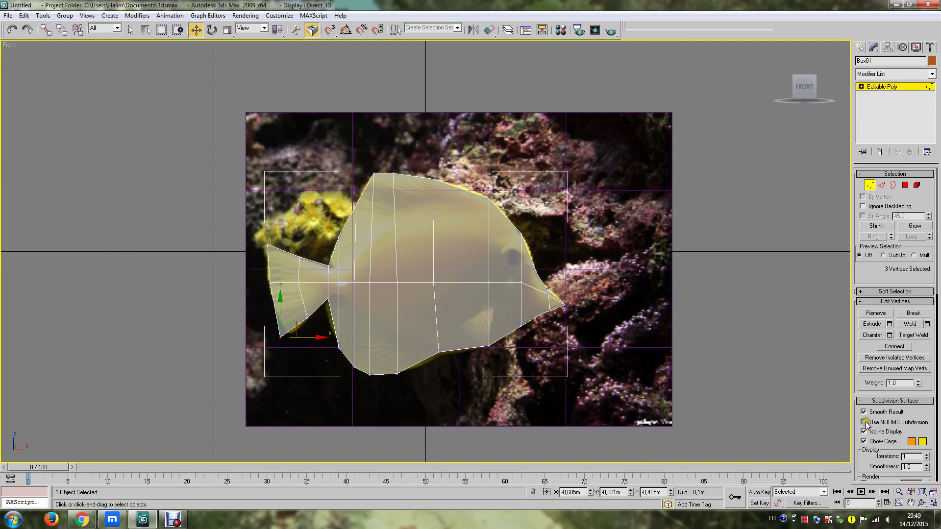
click(766, 290)
click(934, 503)
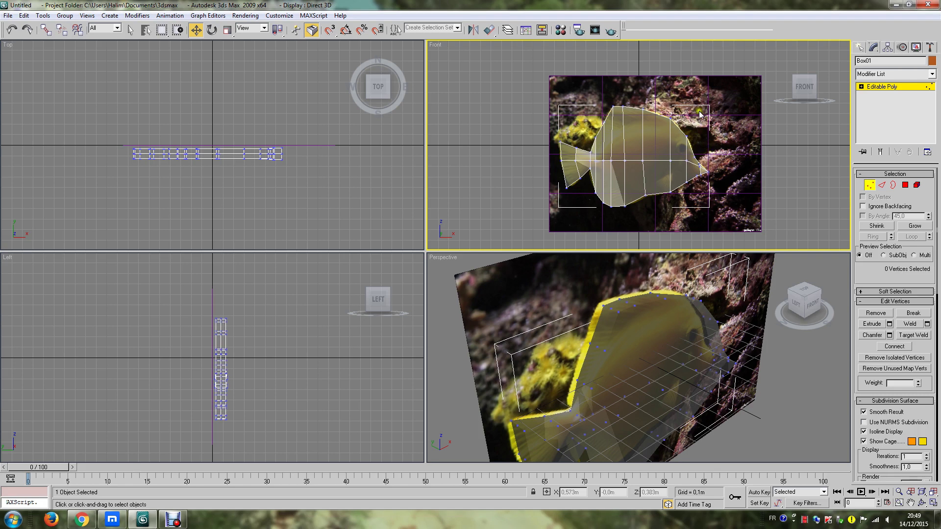
Step: Try selecting body vertices in Front view, then box-select the middle vertex row in Top view
mouse_move(698, 93)
mouse_down()
mouse_move(630, 109)
mouse_move(580, 146)
mouse_move(581, 180)
mouse_move(563, 208)
mouse_up()
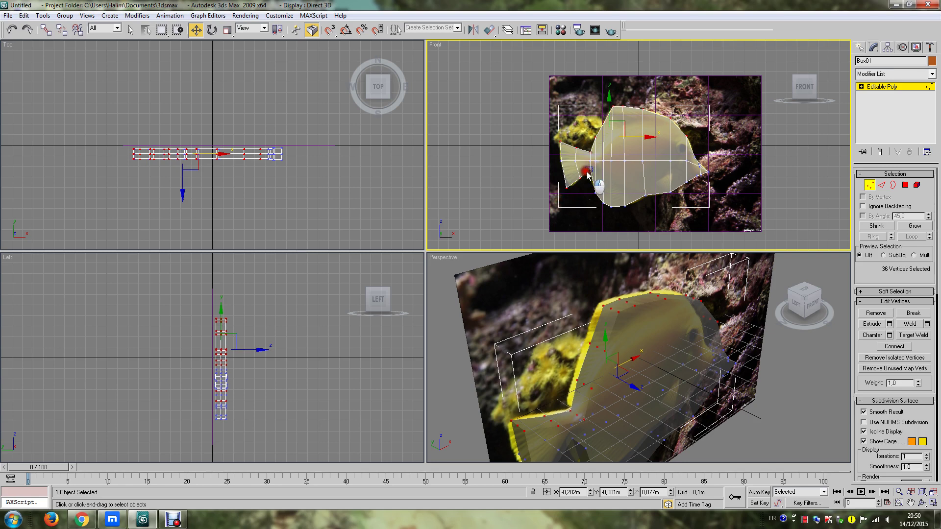
mouse_move(596, 170)
ctrl+mouse_down()
mouse_move(616, 223)
mouse_move(642, 238)
ctrl+mouse_up()
ctrl+drag(616, 184, 591, 205)
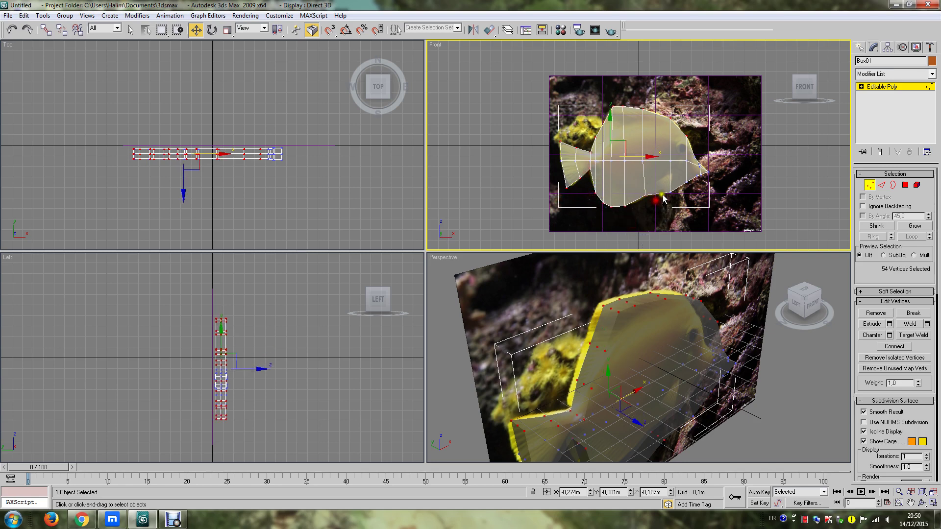
mouse_move(637, 184)
ctrl+mouse_down()
mouse_move(657, 206)
mouse_move(683, 209)
mouse_move(714, 183)
ctrl+mouse_up()
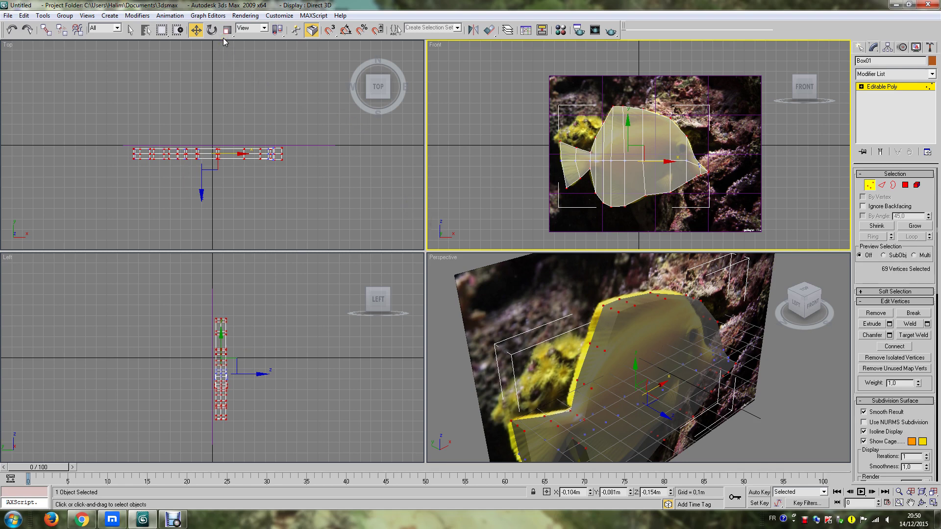
click(293, 177)
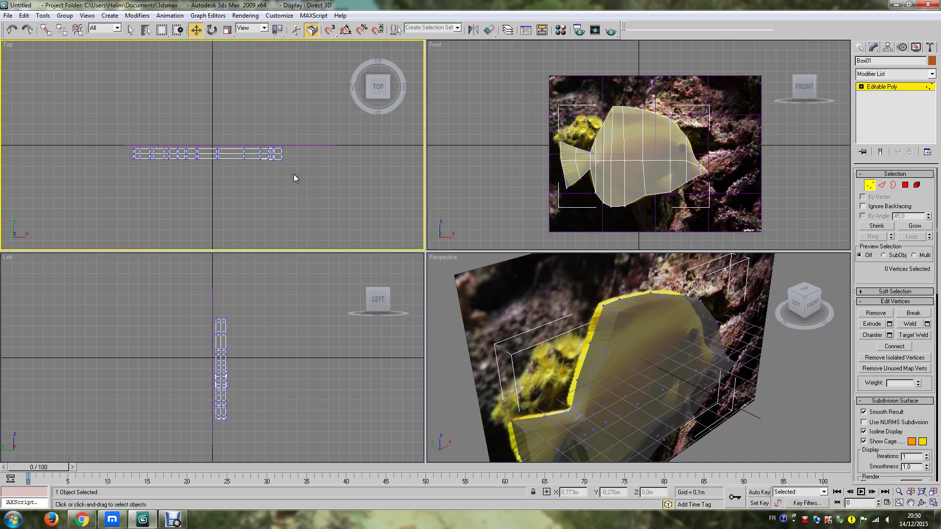
click(464, 180)
drag(127, 152, 289, 157)
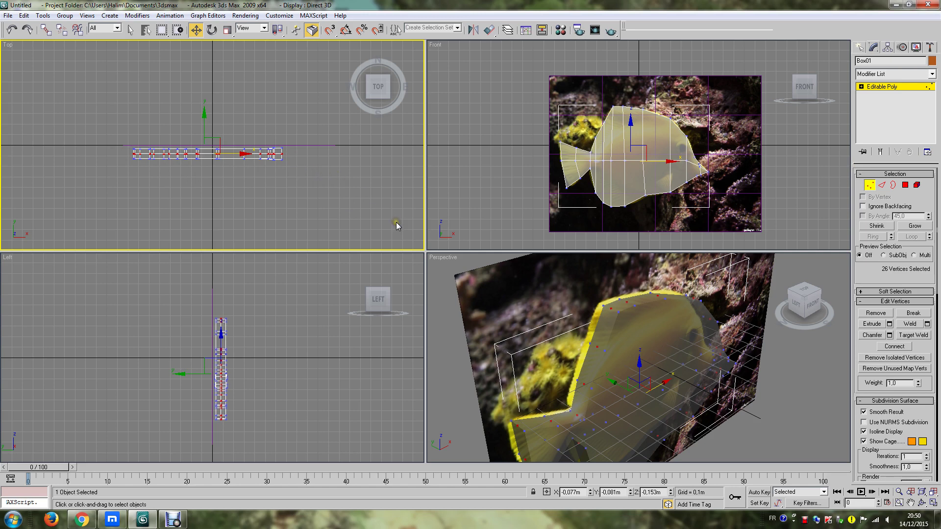
Step: Loop-select the fish's middle edge loop and scale it to 123% on Y
click(887, 185)
click(269, 156)
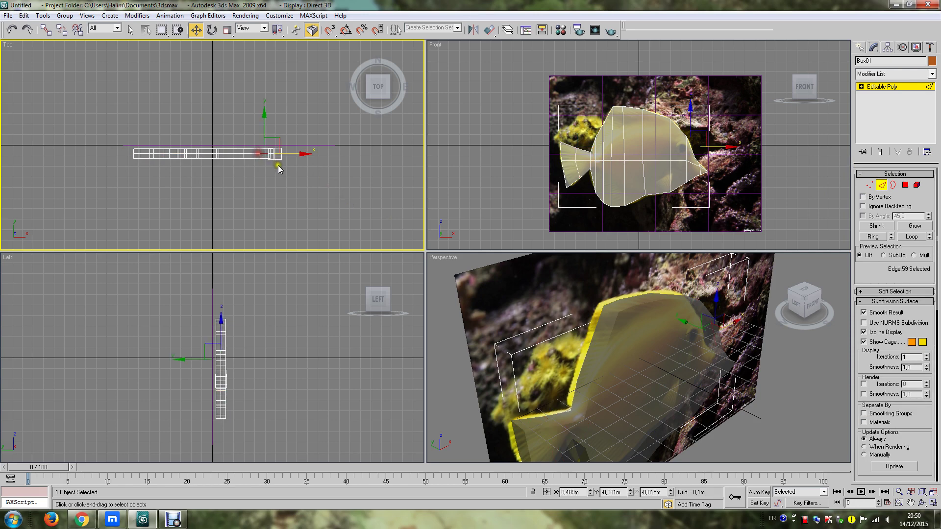
click(911, 237)
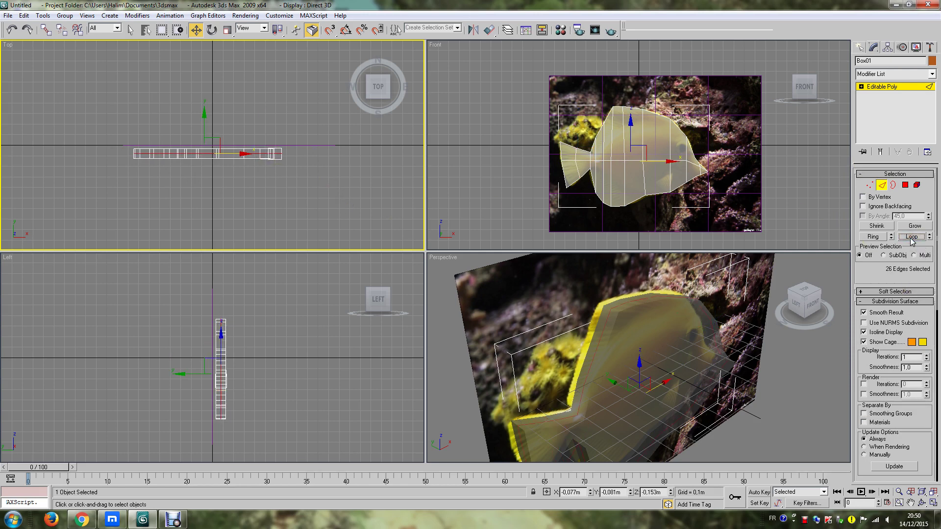
click(227, 30)
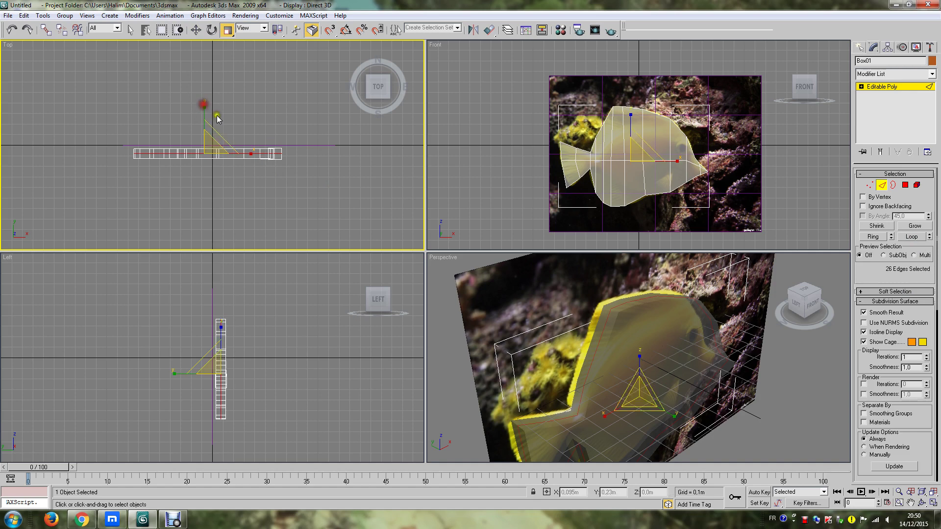
drag(631, 121, 631, 121)
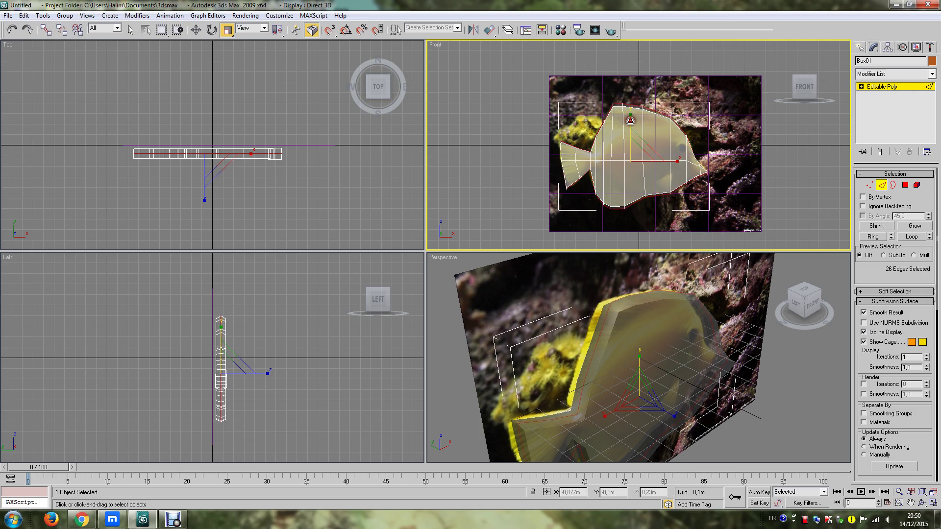
Step: Select every edge of the fish and scale it to 81% on Y
click(801, 166)
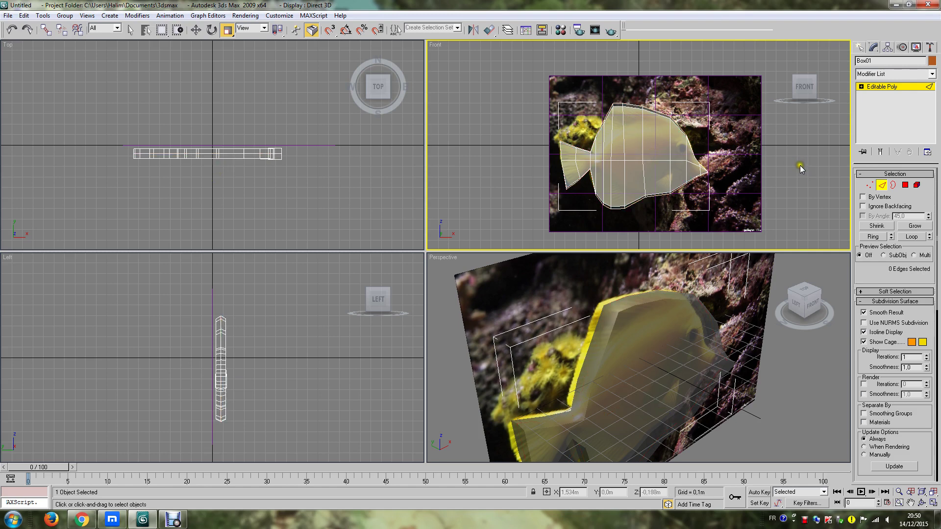
click(864, 323)
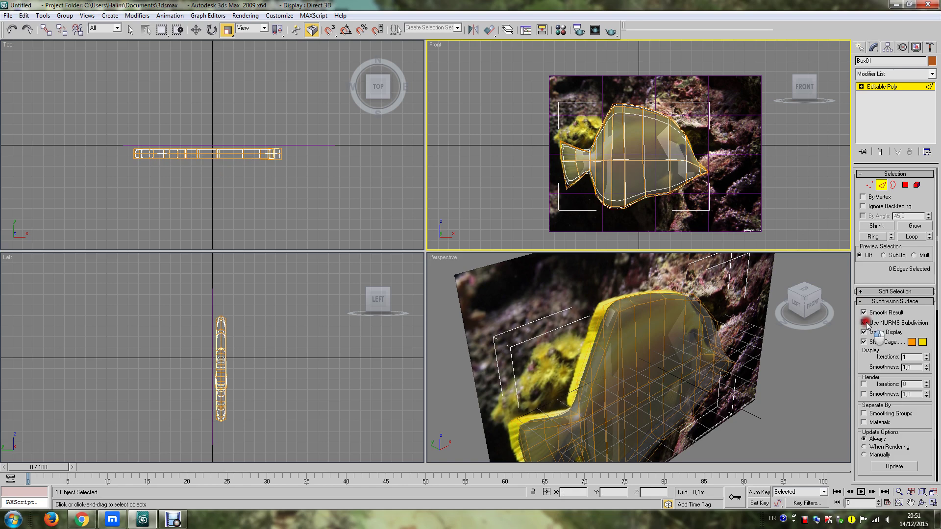
click(864, 323)
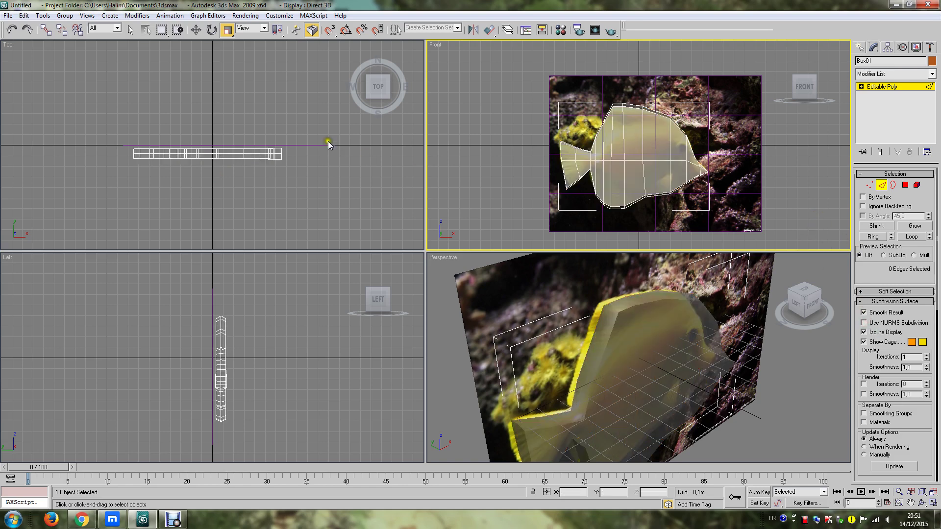
drag(332, 142, 128, 176)
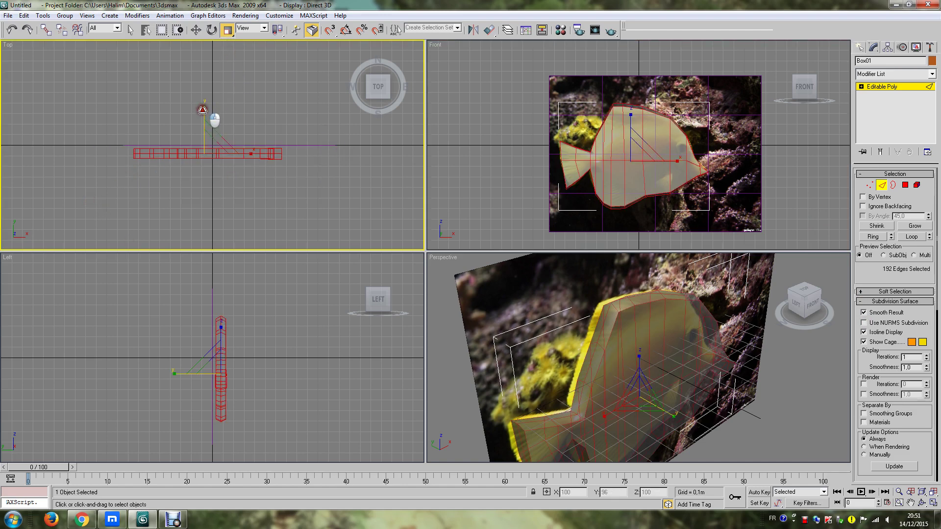
drag(205, 112, 210, 132)
click(298, 170)
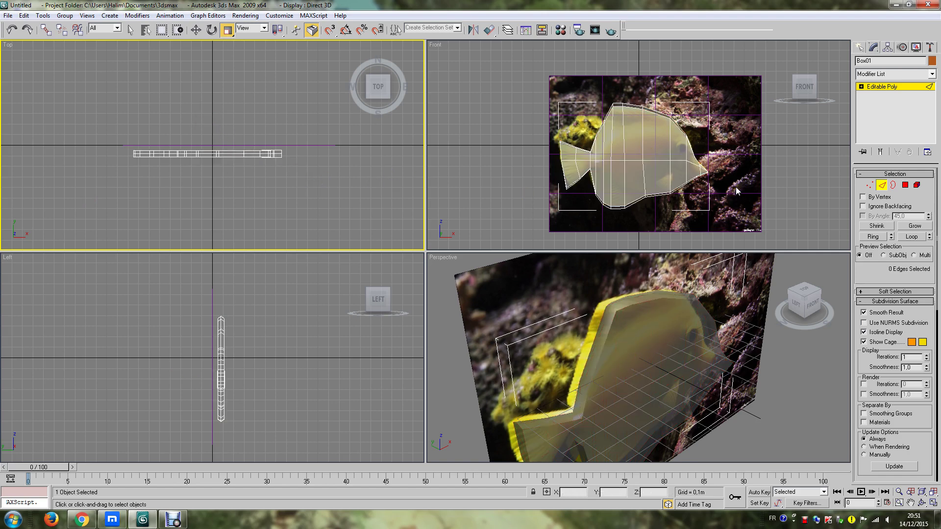
Step: Hide the background photo plane with Hide Selection
click(811, 171)
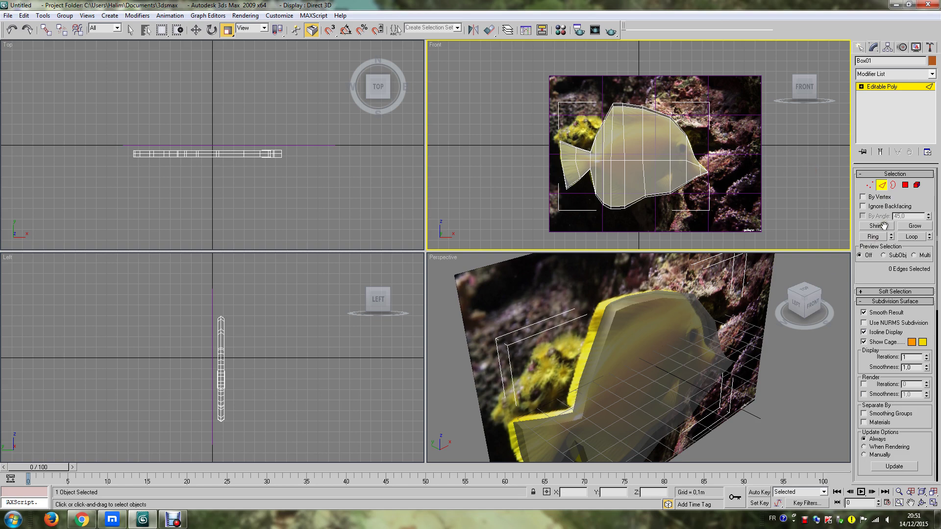
click(554, 272)
right_click(554, 273)
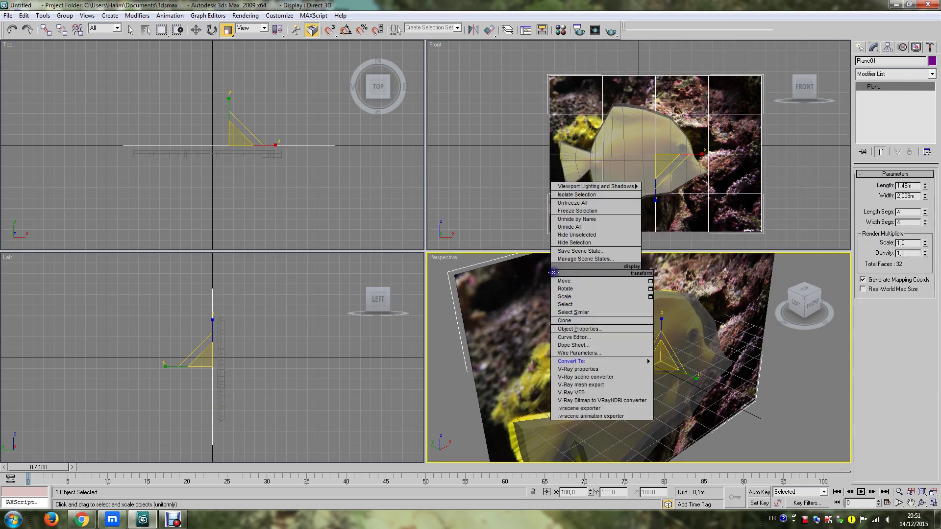
click(577, 246)
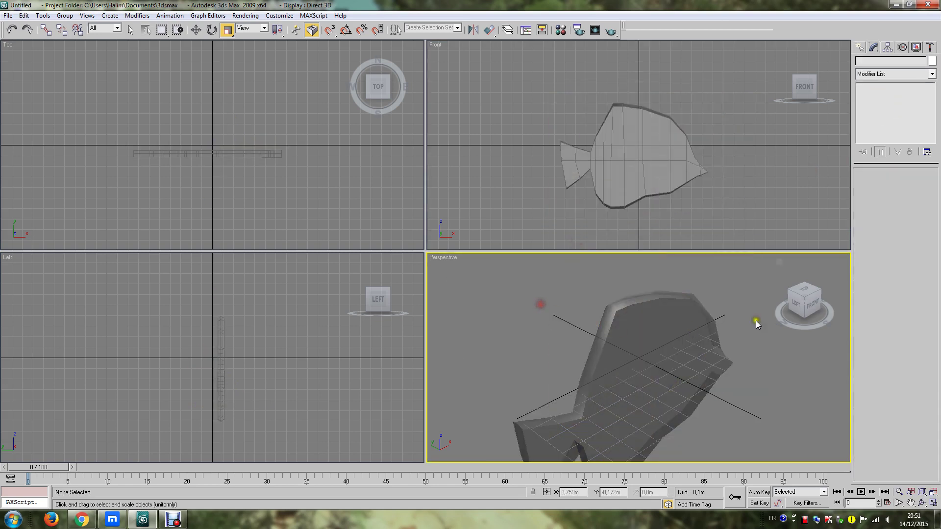
Step: Box-select the vertices along the fish's top edge in the Front view
mouse_move(801, 302)
mouse_down()
mouse_move(834, 314)
mouse_move(771, 313)
mouse_up()
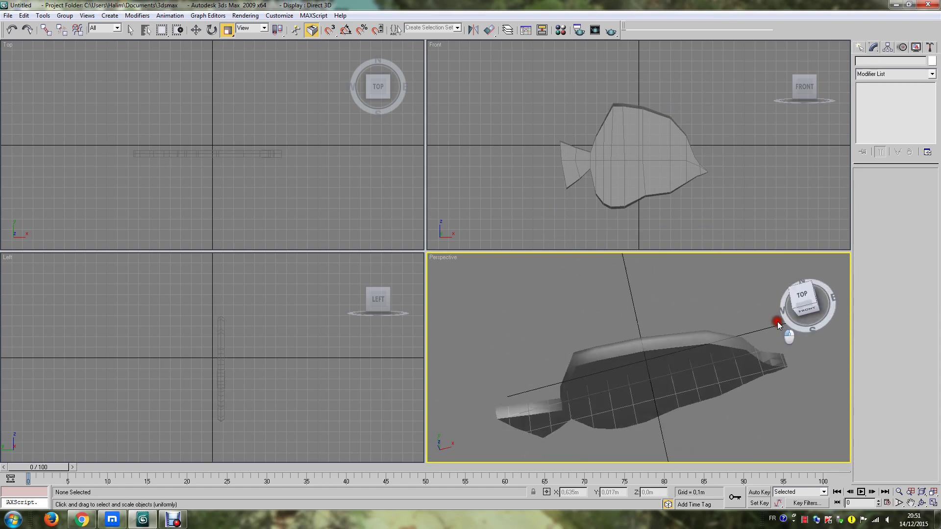
drag(770, 312, 781, 311)
click(675, 348)
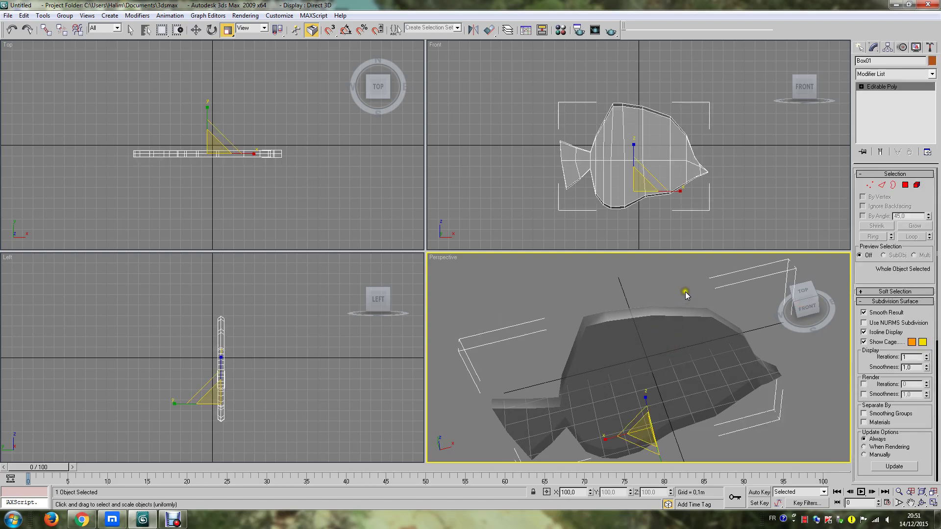
click(869, 185)
click(788, 188)
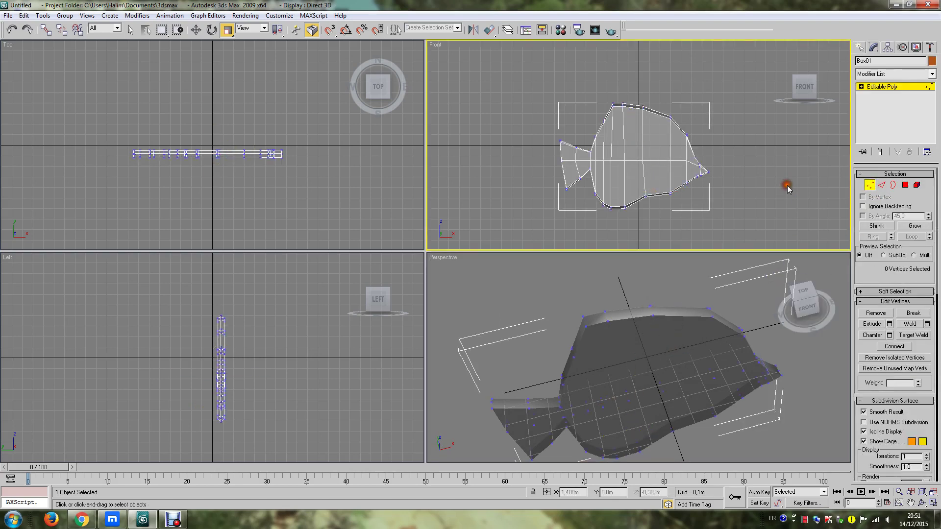
drag(710, 85, 589, 131)
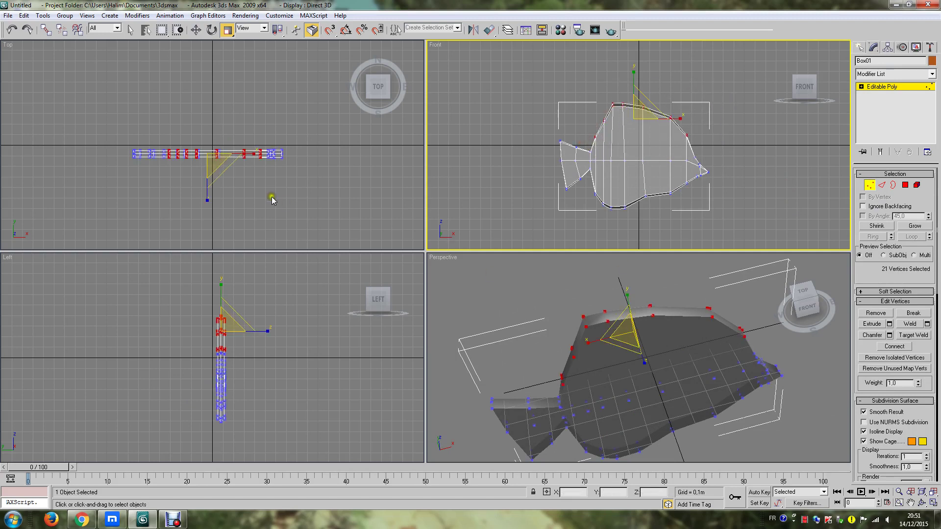
click(207, 201)
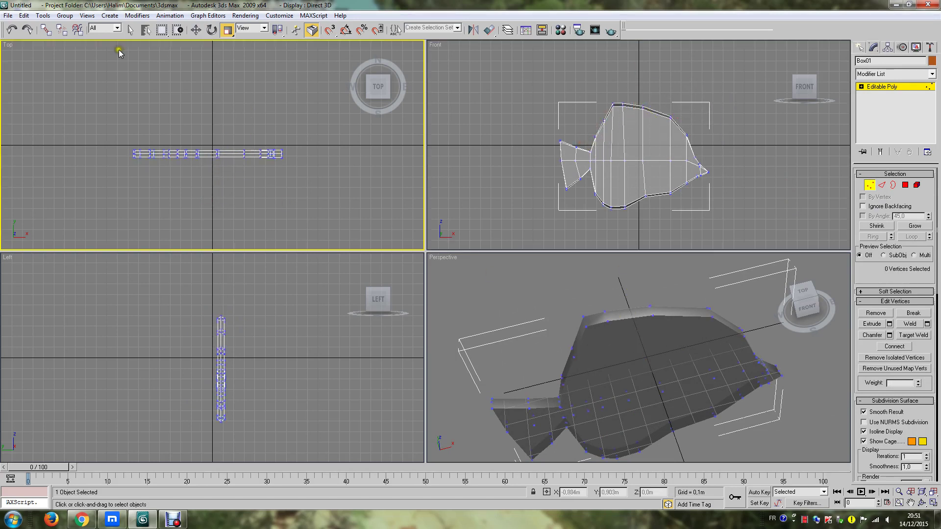
Step: Scale the top-edge vertices thinner along Y in the Top view, then undo the deselection
click(12, 30)
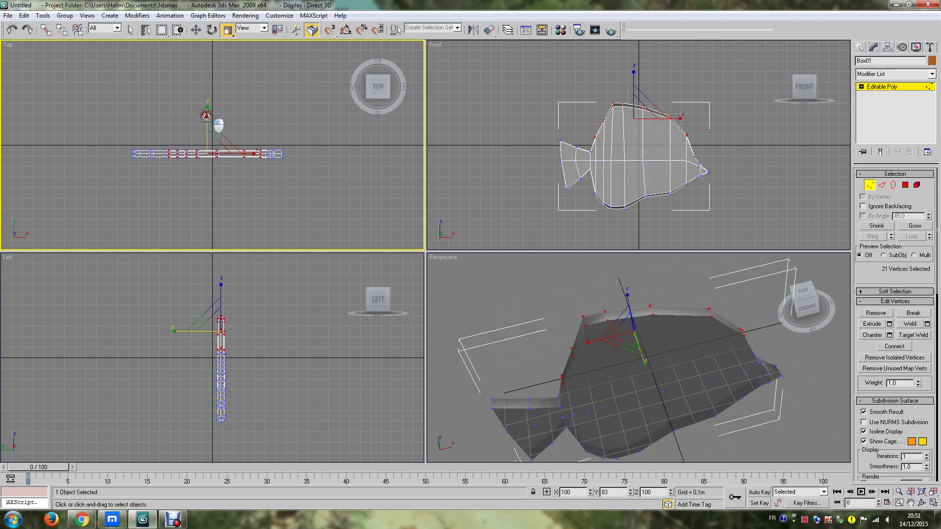
drag(210, 120, 222, 164)
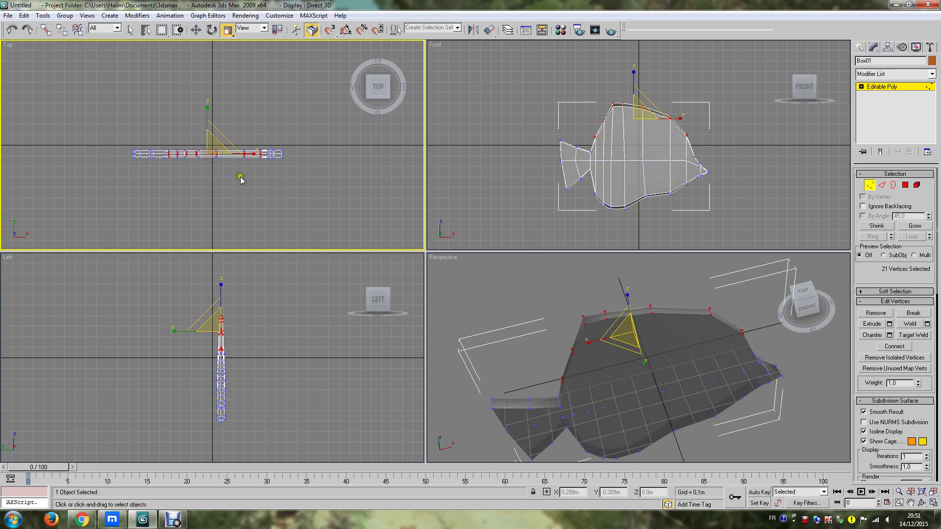
click(270, 178)
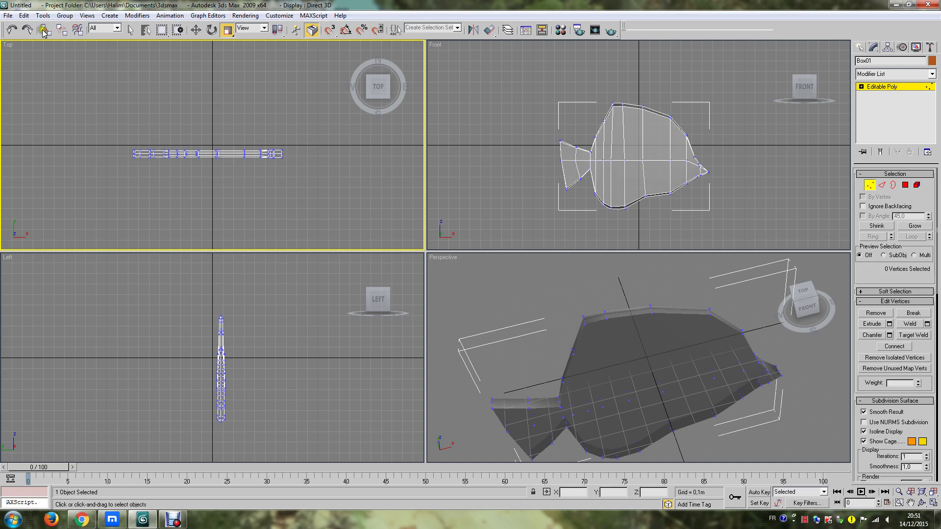
click(10, 28)
Step: Undo the recent edits, including the top-edge taper and smoothing
click(11, 28)
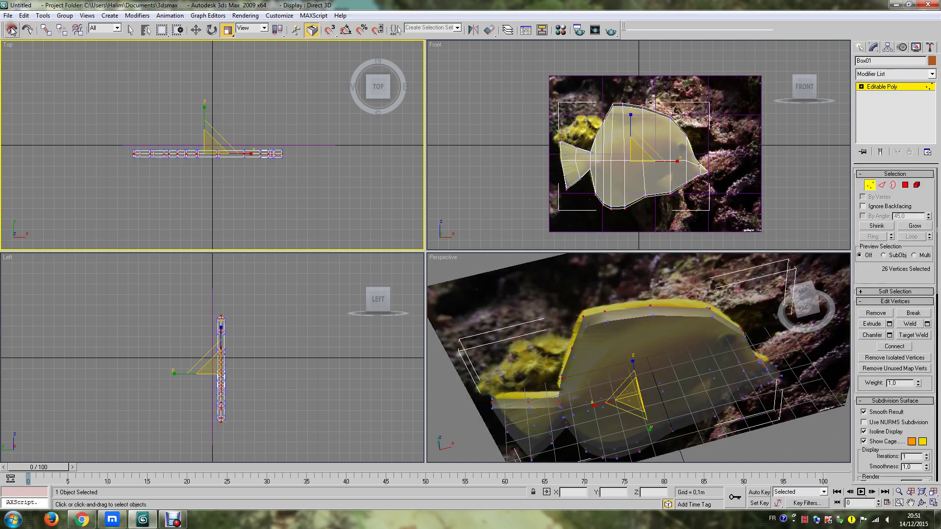
click(11, 29)
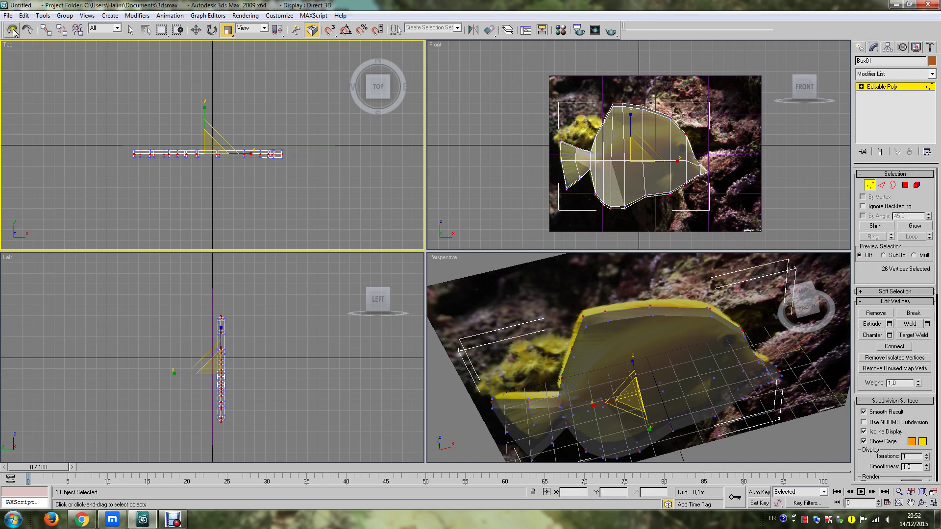
click(11, 29)
click(12, 30)
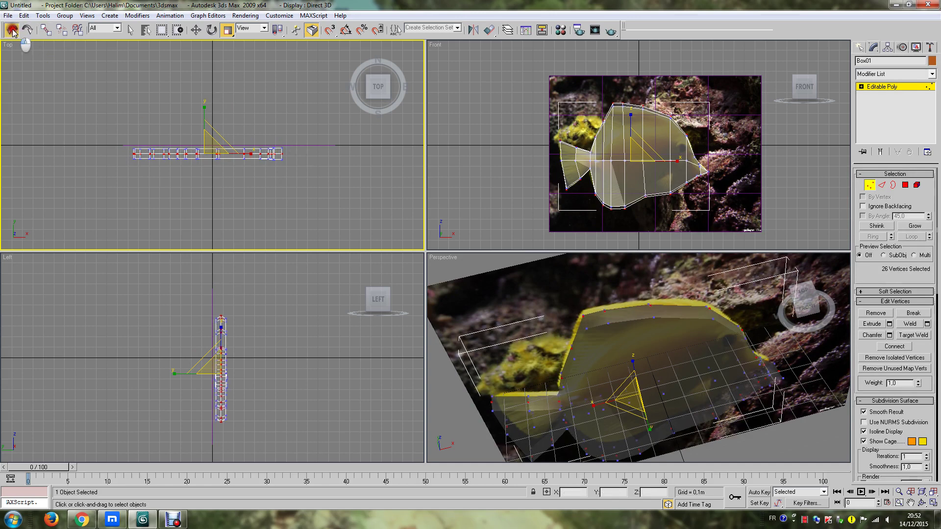
click(11, 31)
click(12, 30)
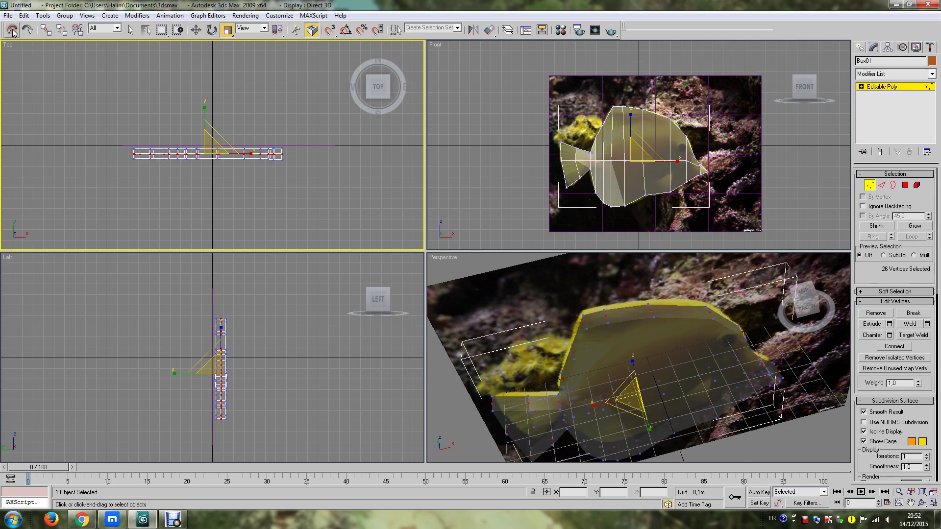
Step: Marquee-select all 63 outline vertices of the fish in the Front viewport
click(310, 193)
drag(711, 98, 588, 149)
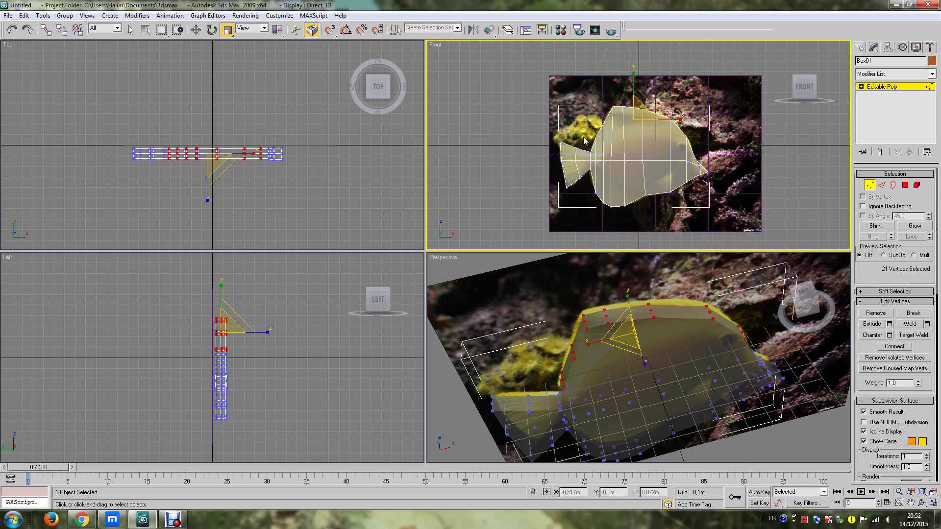
mouse_move(584, 137)
mouse_down()
mouse_move(554, 150)
mouse_move(559, 196)
mouse_up()
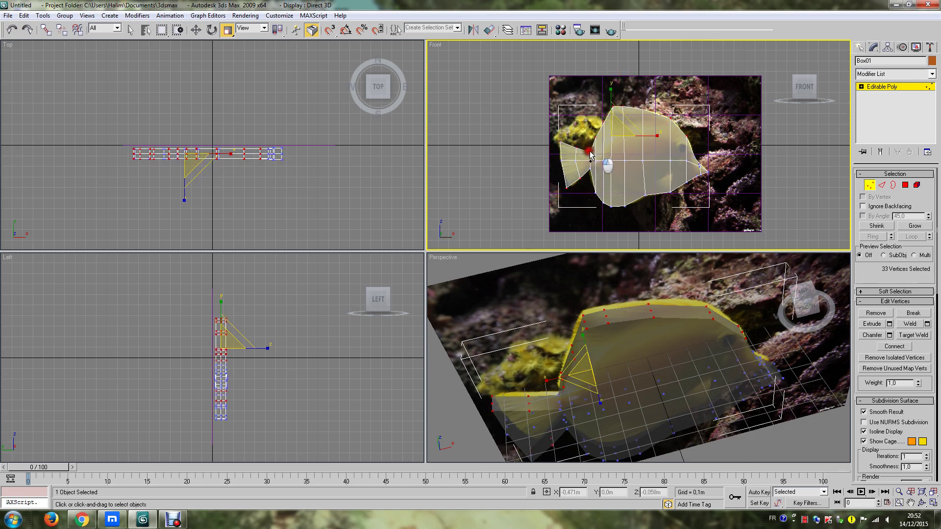
ctrl+click(593, 166)
ctrl+click(596, 192)
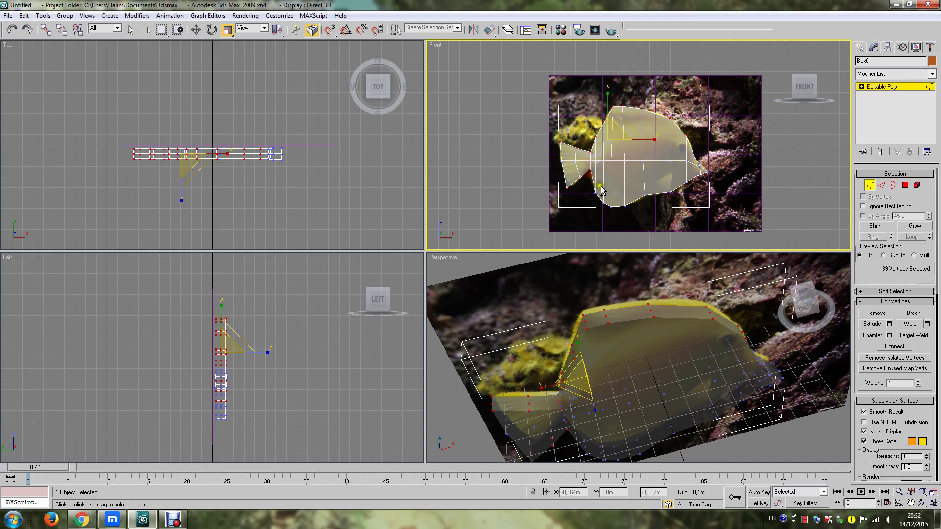
ctrl+click(622, 199)
ctrl+drag(595, 194, 657, 238)
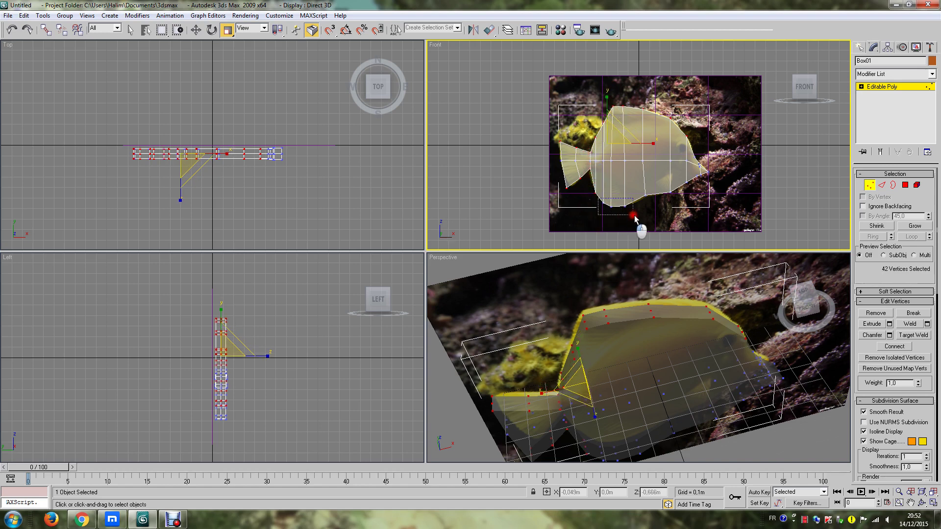
ctrl+drag(639, 189, 678, 208)
ctrl+drag(678, 175, 715, 203)
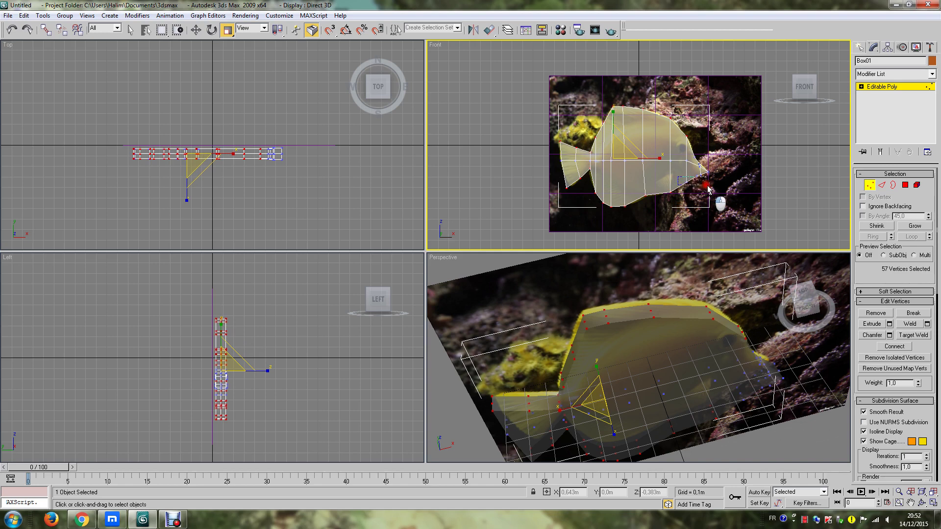
ctrl+drag(688, 148, 710, 186)
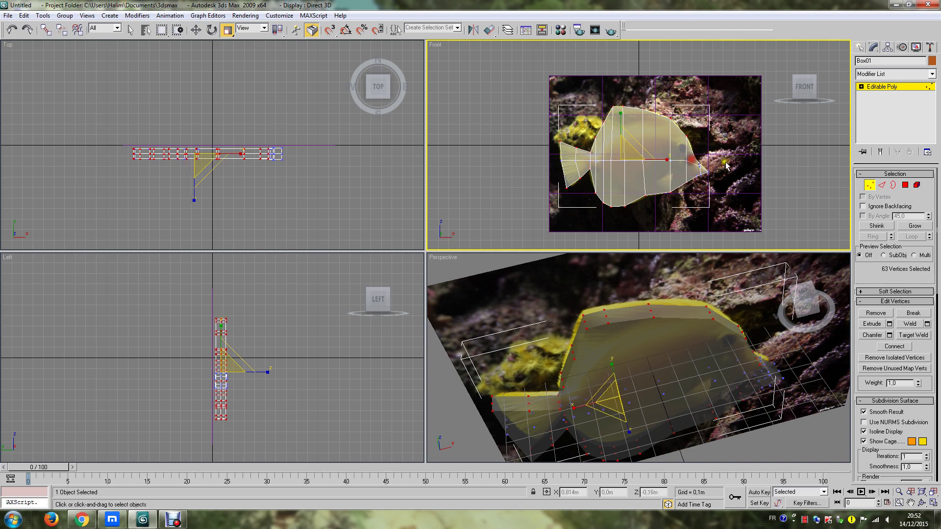
Step: Scale the selected outline vertices down along Y in the Top view
right_click(201, 178)
click(201, 179)
click(12, 30)
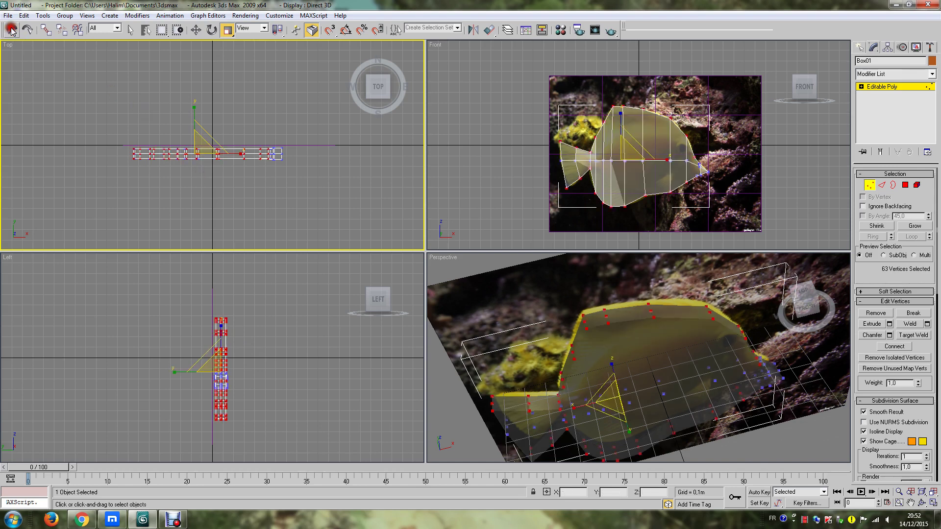
drag(195, 121, 219, 272)
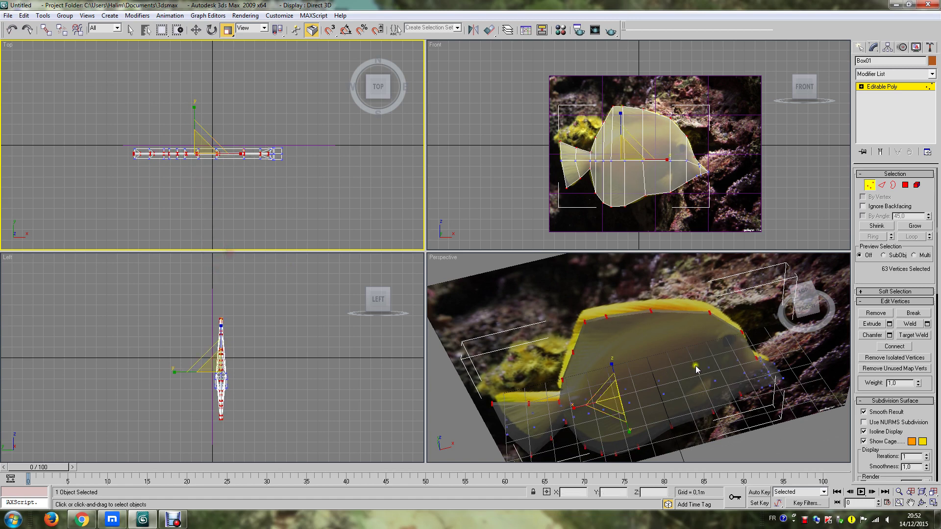
Step: Hide the reference photo plane with Hide Selection and reselect the fish
click(864, 423)
click(456, 264)
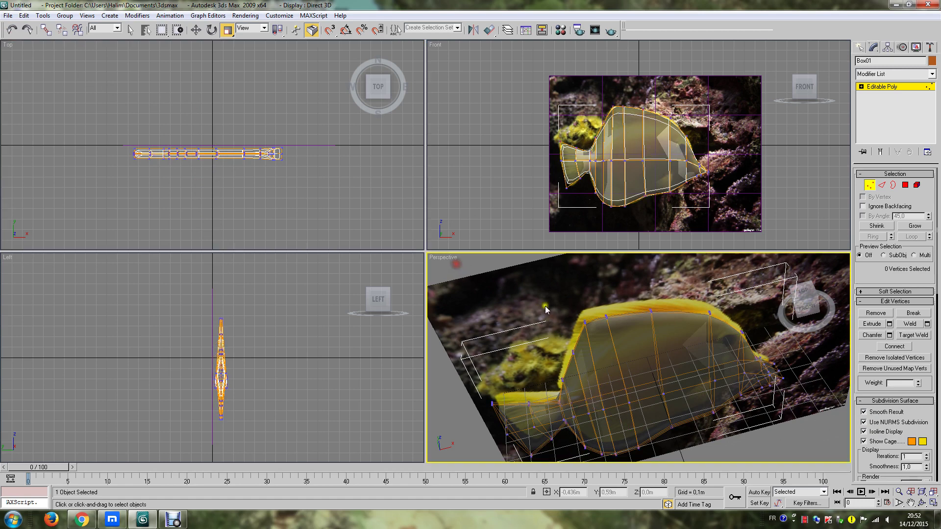
click(883, 87)
click(576, 279)
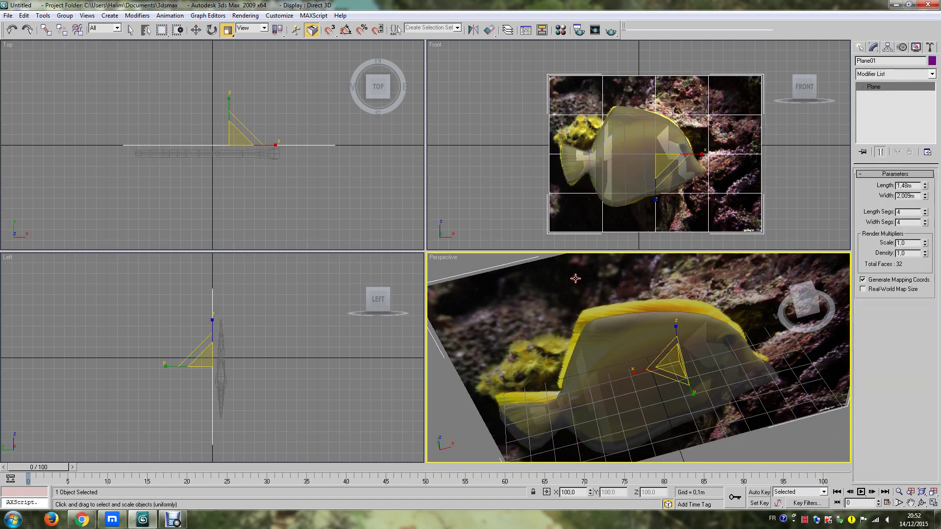
right_click(572, 270)
click(591, 248)
click(647, 374)
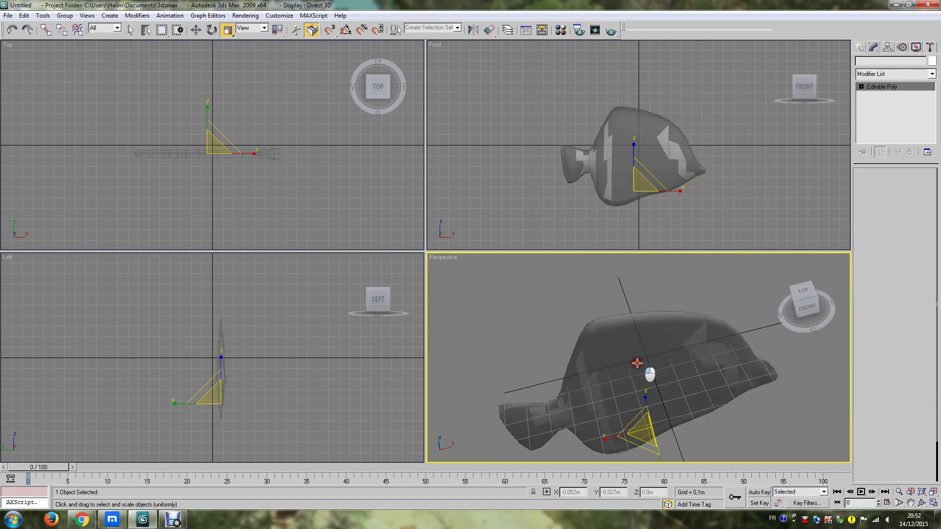
Step: Select the tail-end vertices in Top view and squeeze them thinner along Y
mouse_move(807, 307)
mouse_down()
mouse_move(844, 321)
mouse_move(756, 286)
mouse_up()
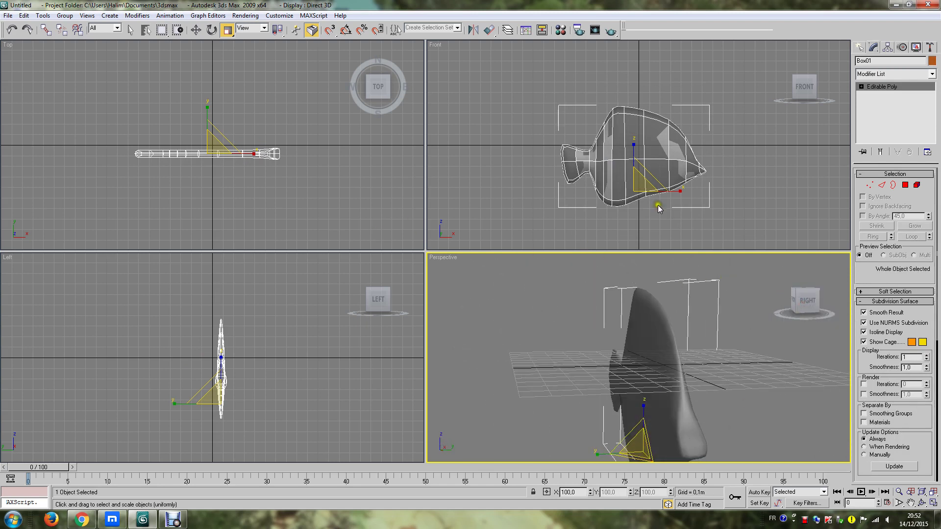
click(869, 185)
drag(300, 143, 267, 167)
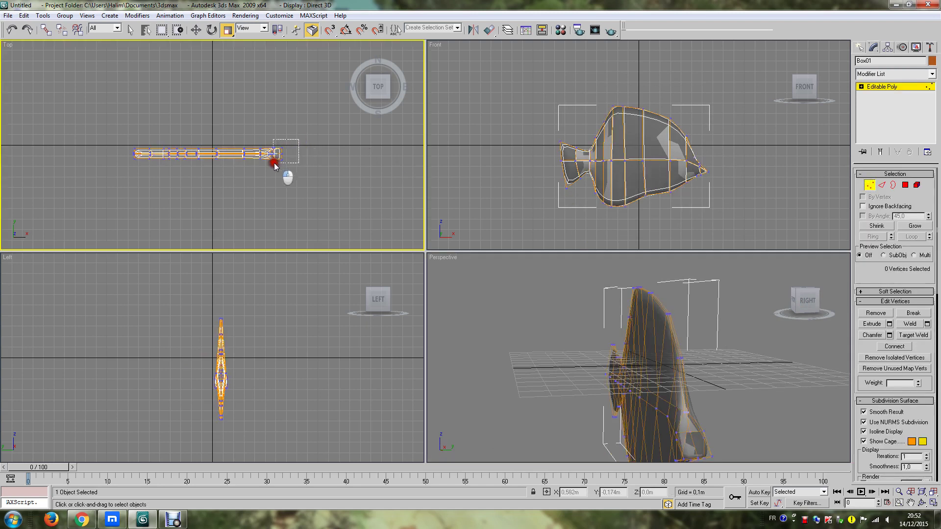
drag(275, 111, 277, 163)
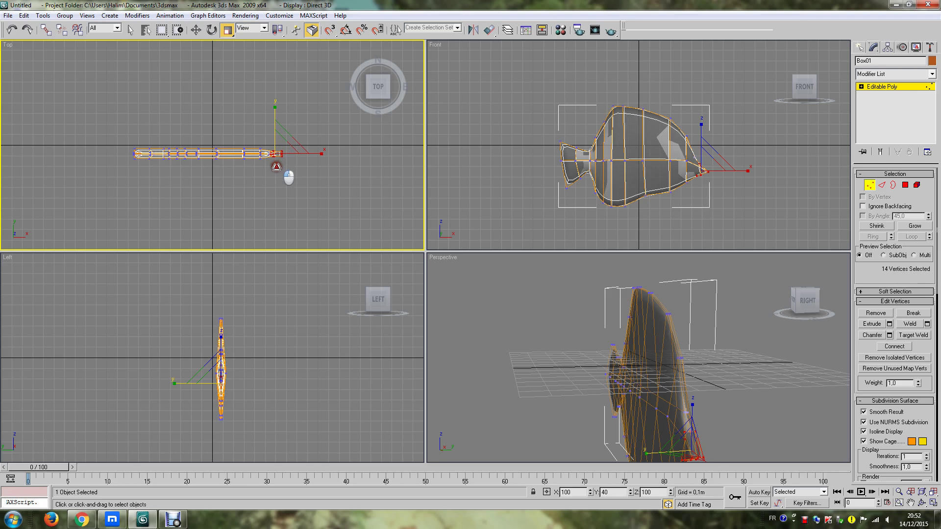
click(603, 358)
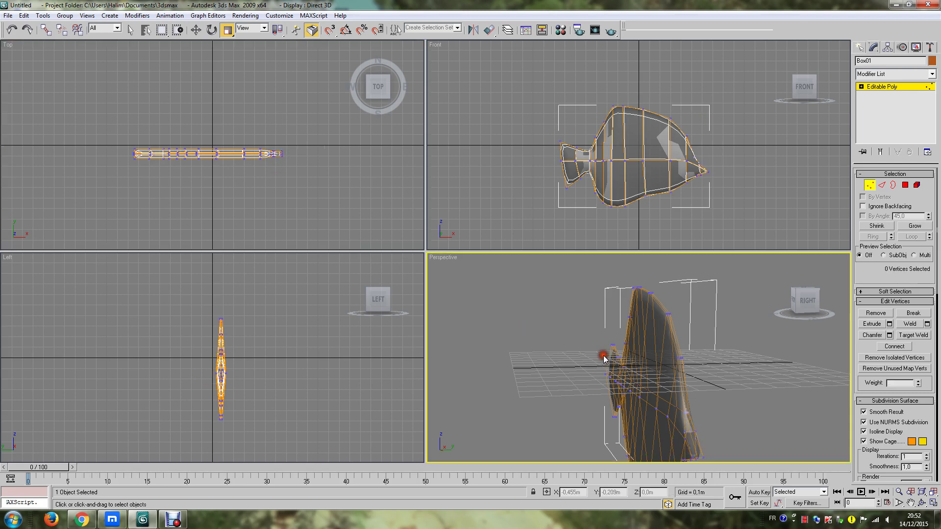
Step: Orbit to inspect the fish, then turn NURMS subdivision off
mouse_move(798, 306)
mouse_down()
mouse_move(428, 306)
mouse_move(464, 306)
mouse_move(436, 284)
mouse_move(442, 305)
mouse_up()
click(803, 305)
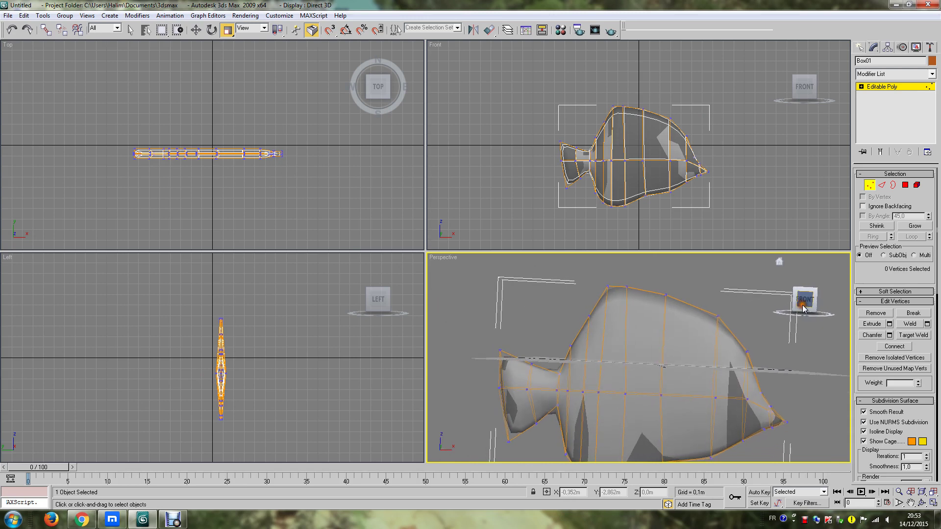
click(678, 329)
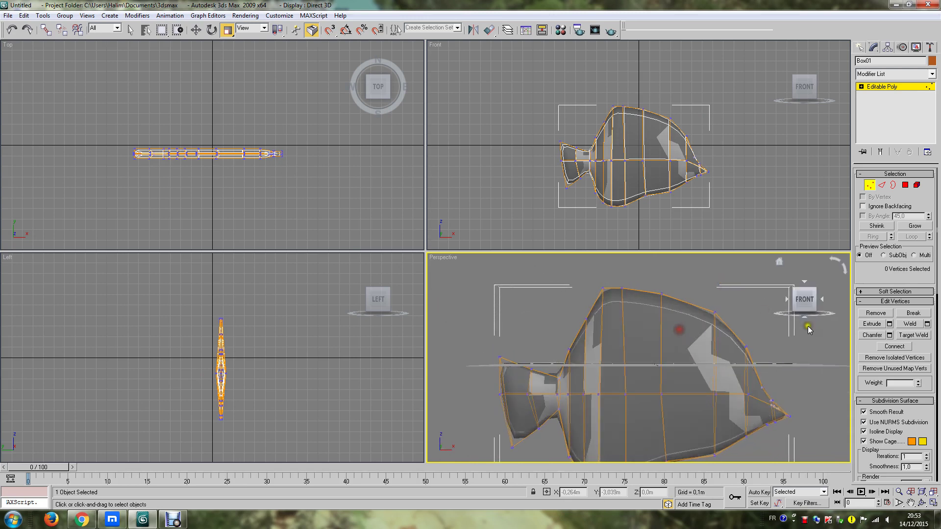
click(864, 422)
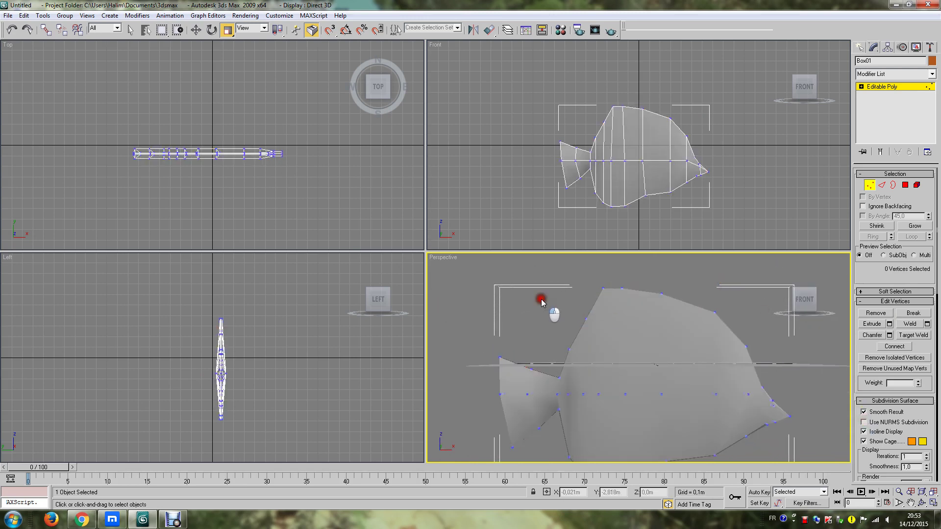
Step: Uncheck See-Through in Box01's Object Properties, then open the Material Editor with M
click(468, 173)
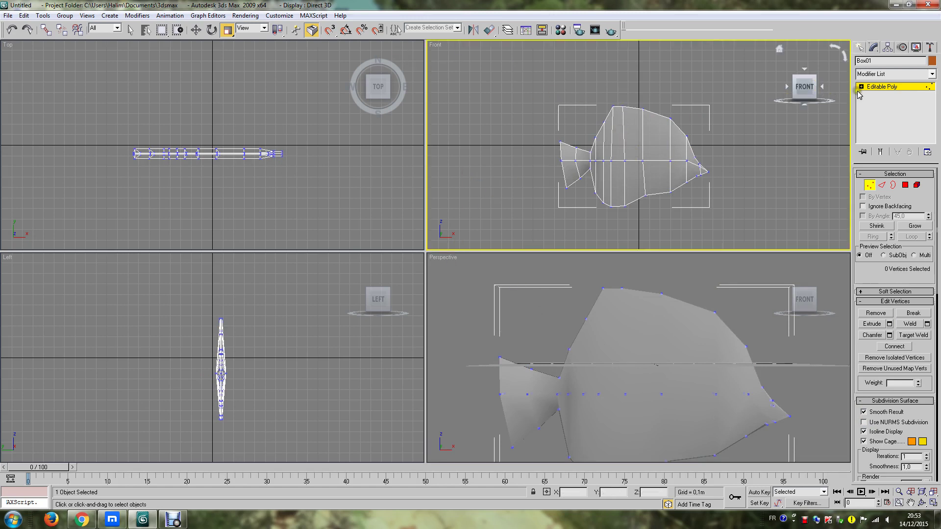
click(875, 87)
right_click(647, 128)
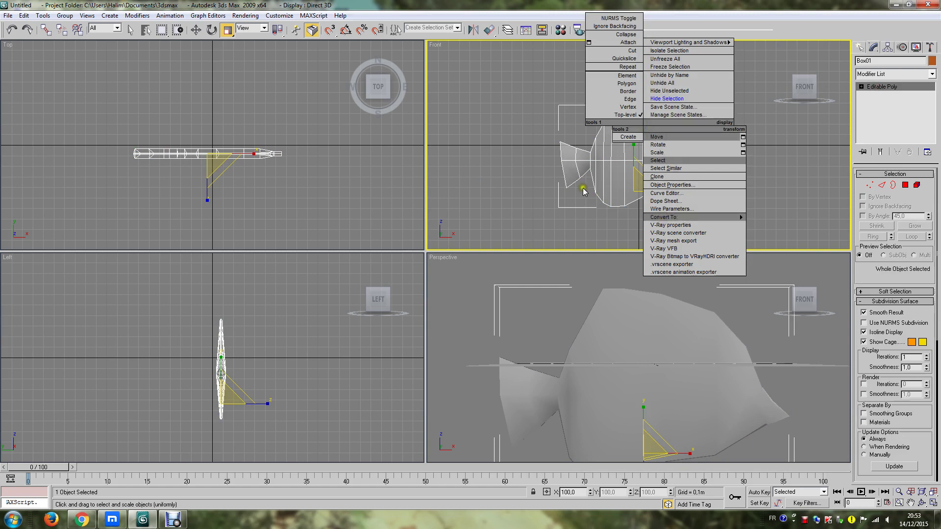
click(669, 184)
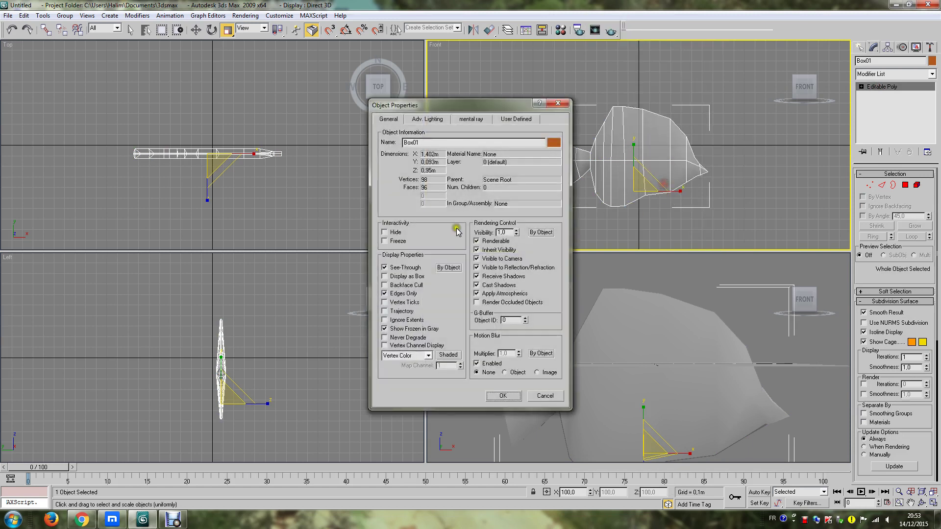
click(503, 396)
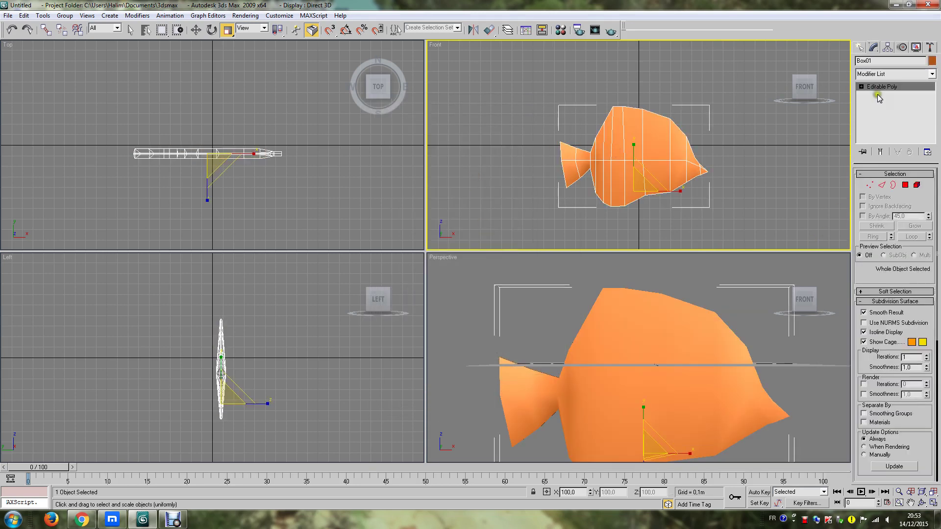
click(561, 30)
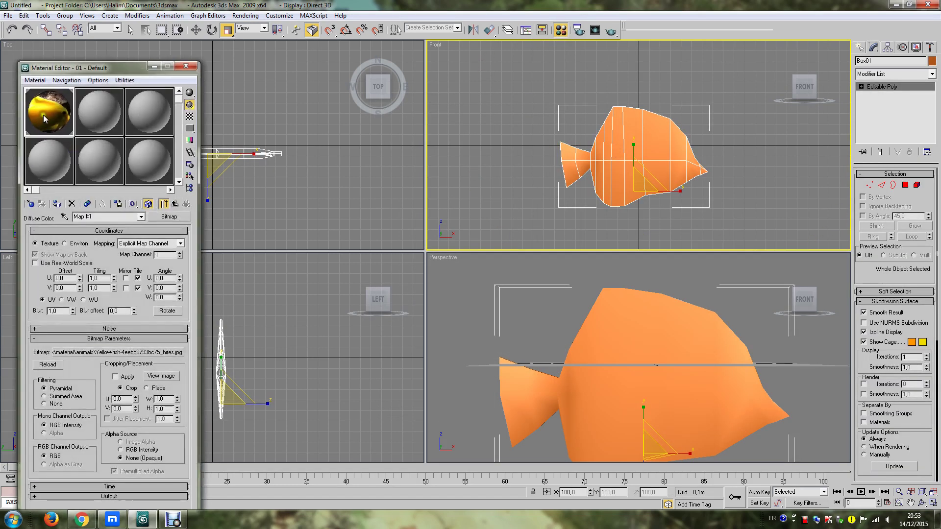
Step: Assign the yellow fish photo material to Box01 and add an Unwrap UVW modifier
click(54, 204)
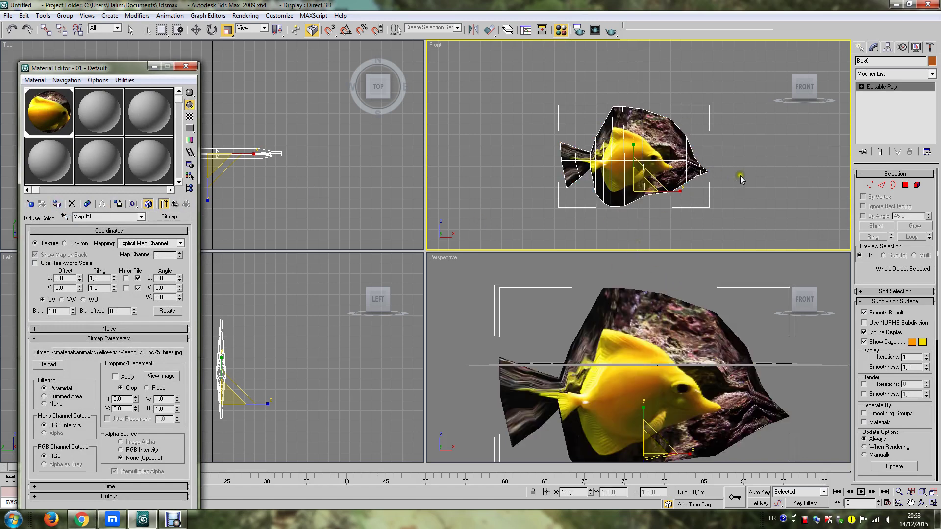
click(887, 73)
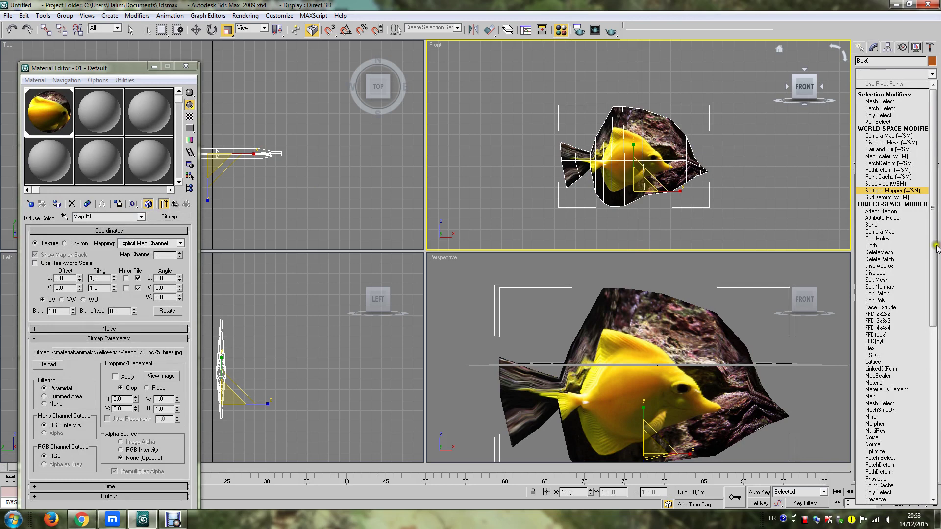
drag(935, 246, 938, 456)
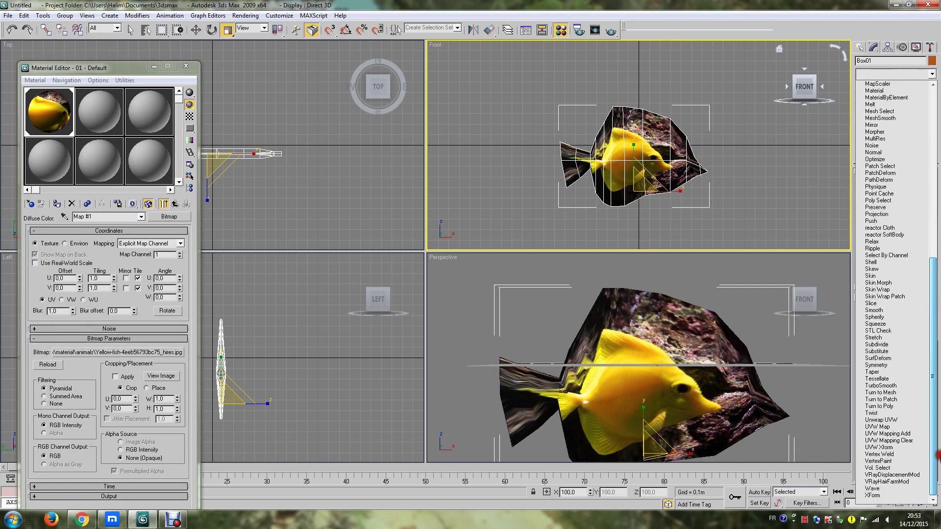
click(886, 420)
Step: Switch Unwrap UVW to Face level and box-select all the fish's faces in Front view
click(889, 86)
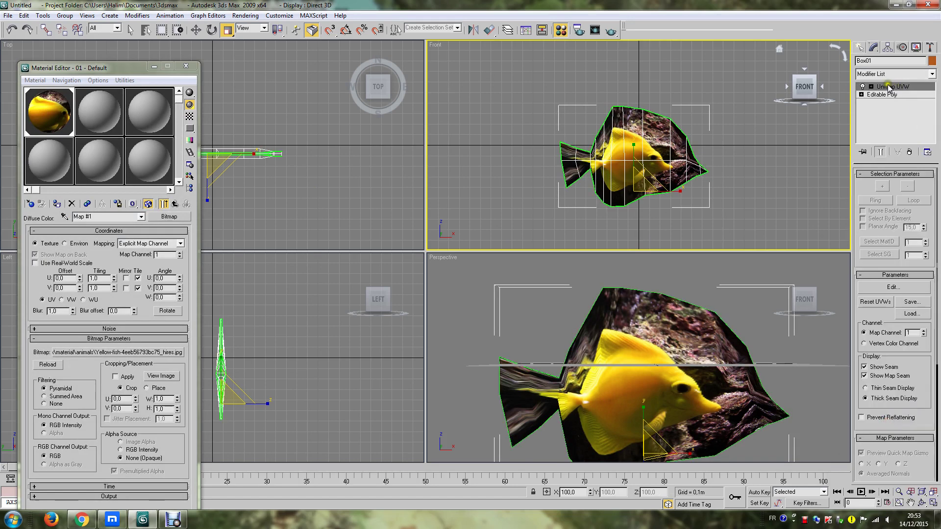
click(872, 86)
click(887, 110)
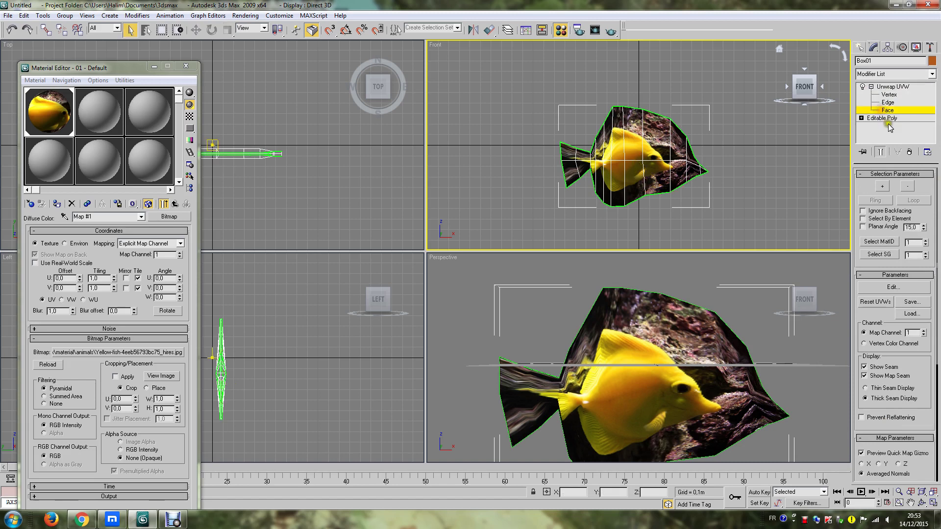
click(757, 88)
drag(756, 88, 522, 230)
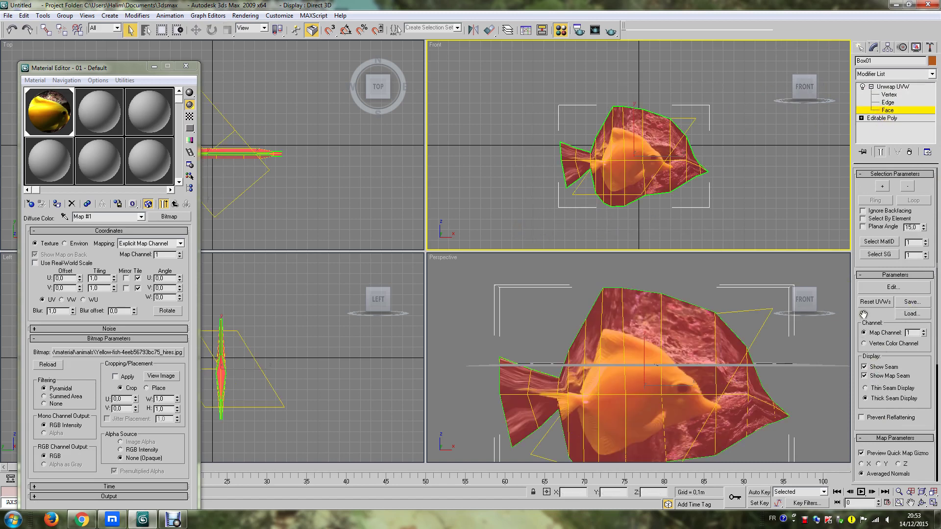
Step: Apply a planar map to the selected fish faces and fit it to the mesh
drag(864, 314, 861, 197)
click(876, 393)
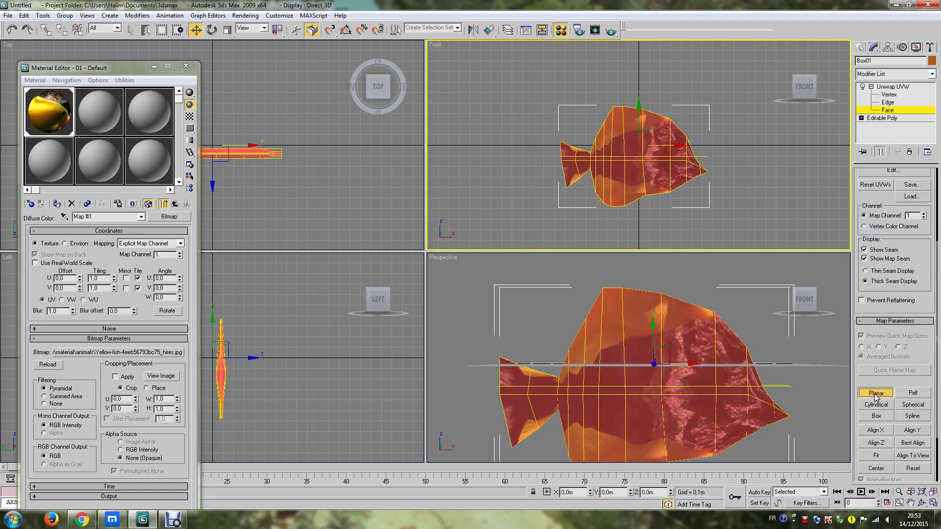
click(879, 455)
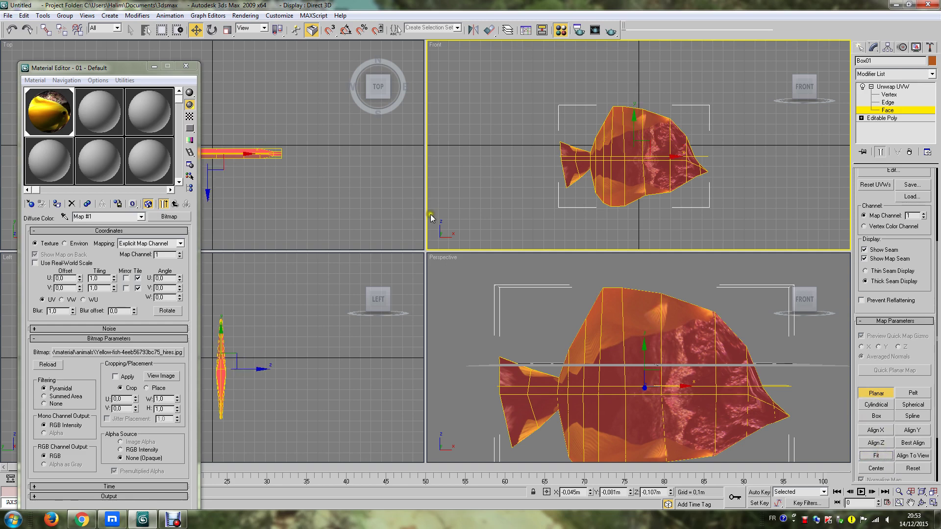
Step: Close the Material Editor and open the Edit UVWs window maximized
click(186, 65)
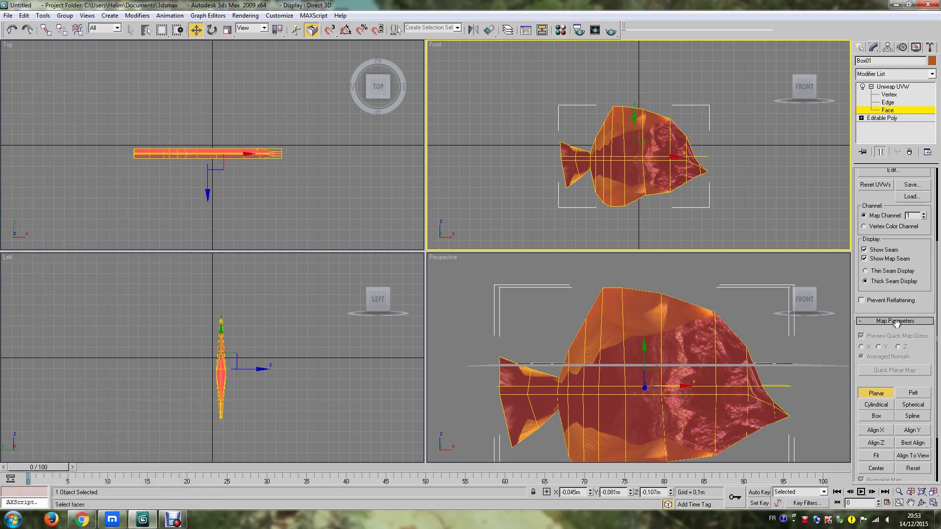
drag(880, 203, 880, 293)
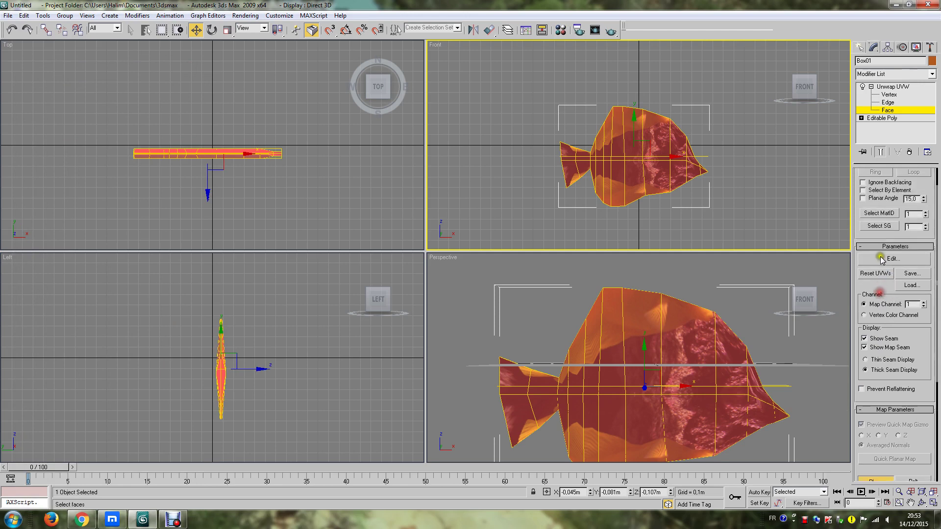
click(883, 258)
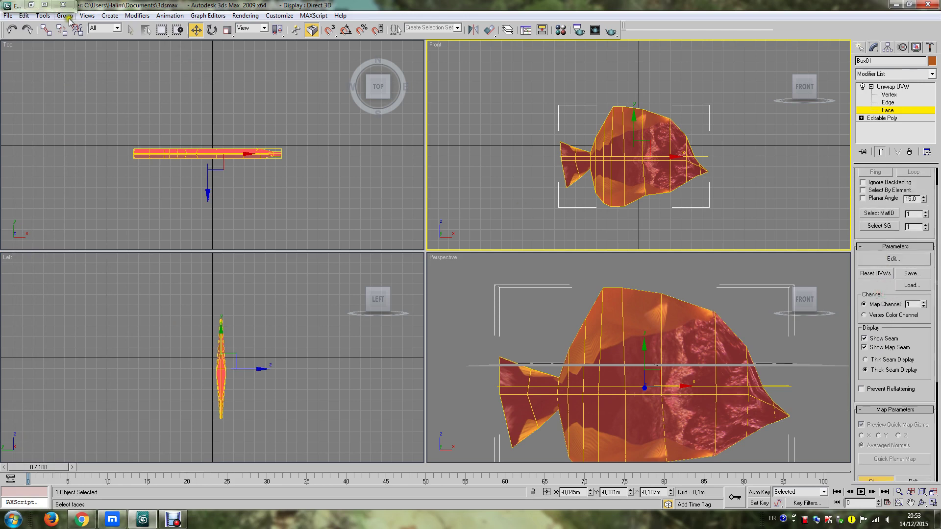
click(32, 5)
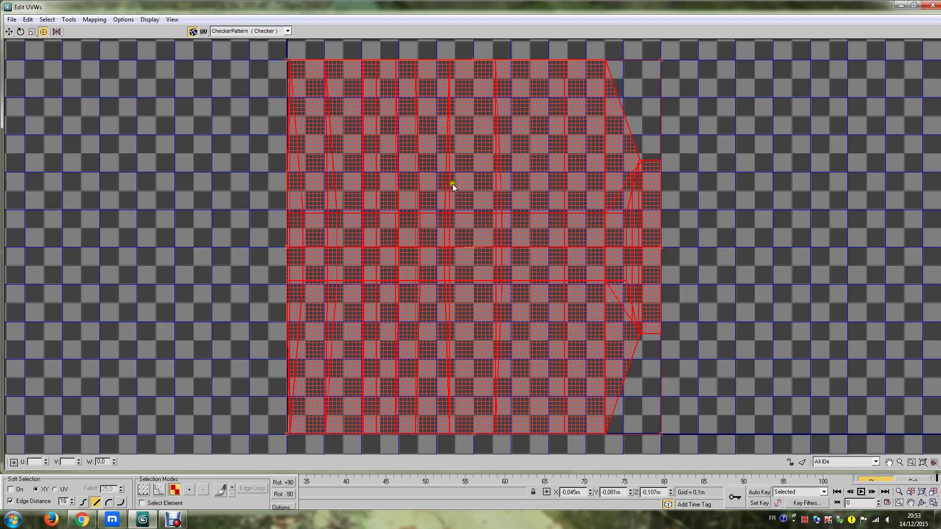
Step: Restore Edit UVWs to a small window and move the planar gizmo left off the fish
click(914, 6)
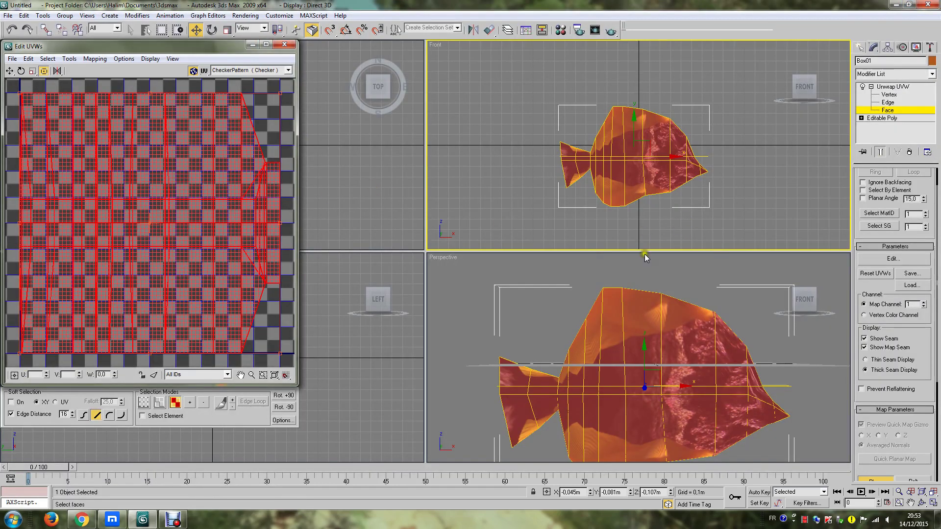
click(211, 31)
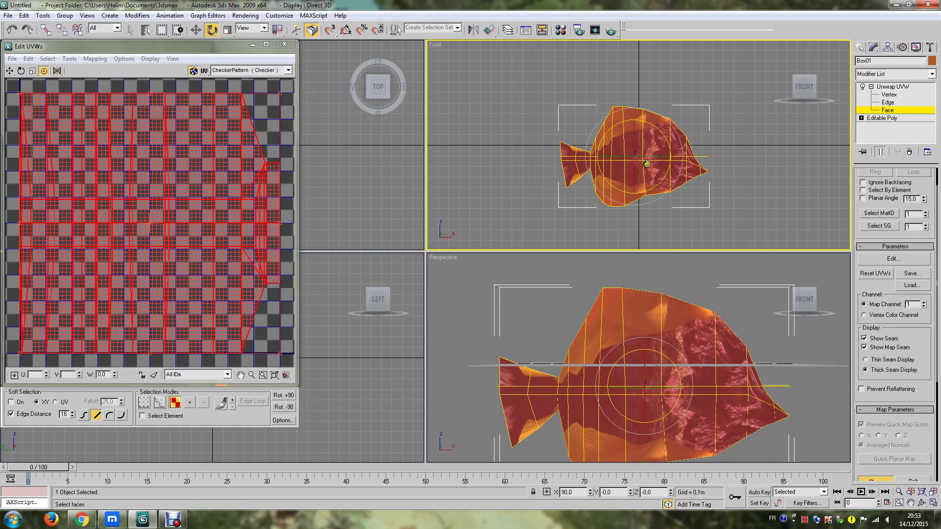
click(199, 31)
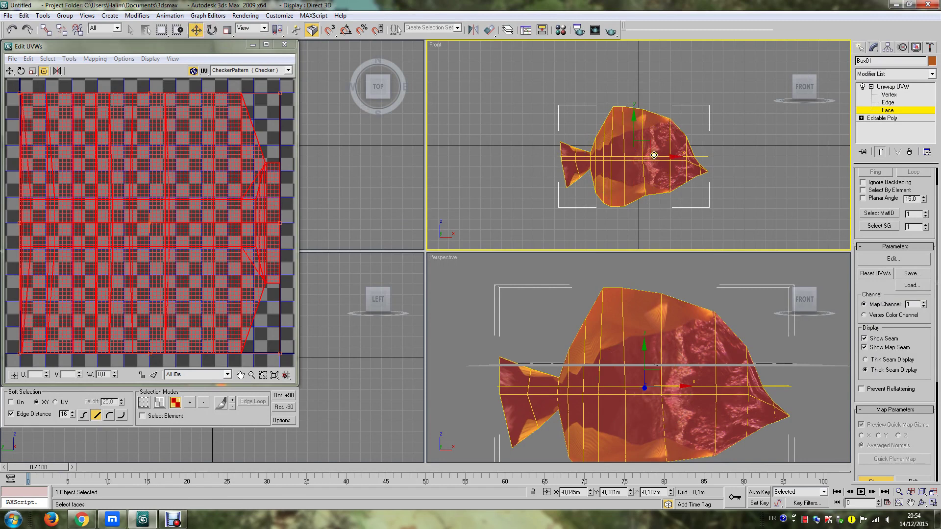
mouse_move(654, 154)
mouse_down()
mouse_move(503, 159)
mouse_move(514, 181)
mouse_up()
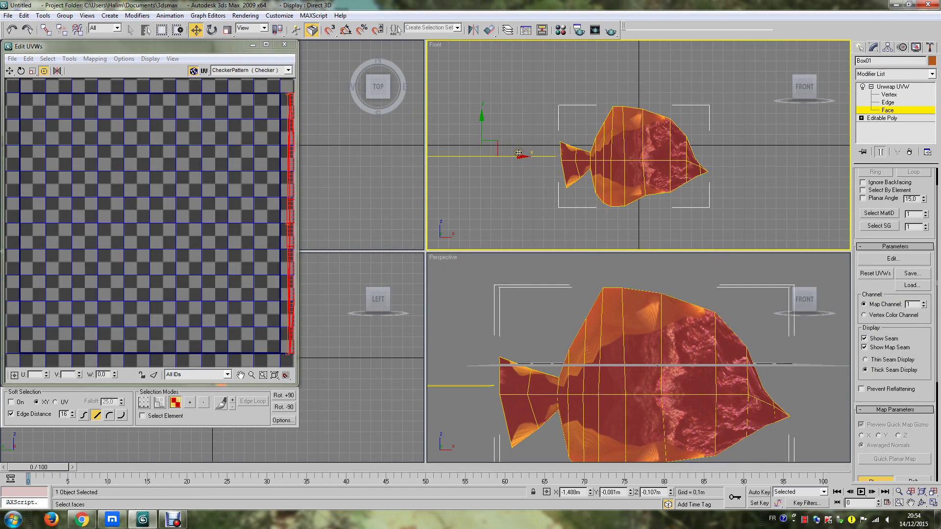
Step: Rotate the planar gizmo about 10° around X and move it back over the fish
click(211, 30)
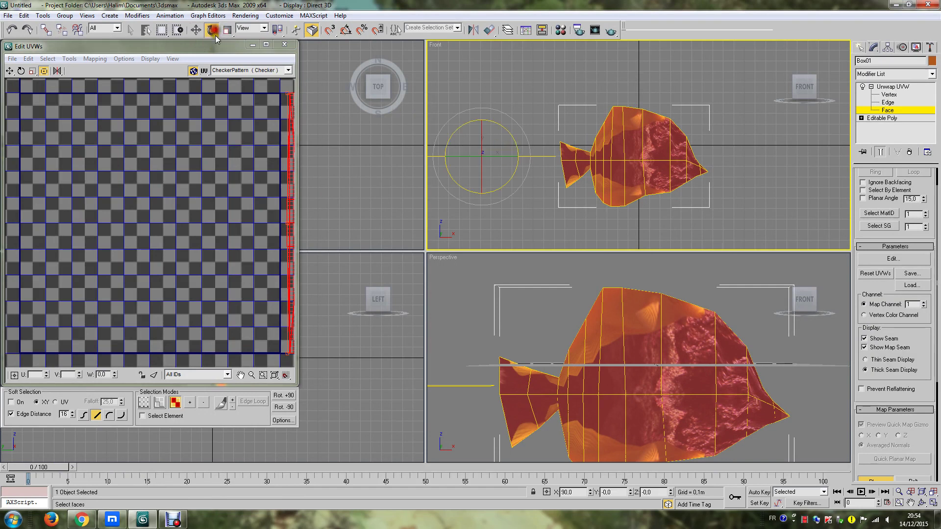
drag(482, 143, 495, 259)
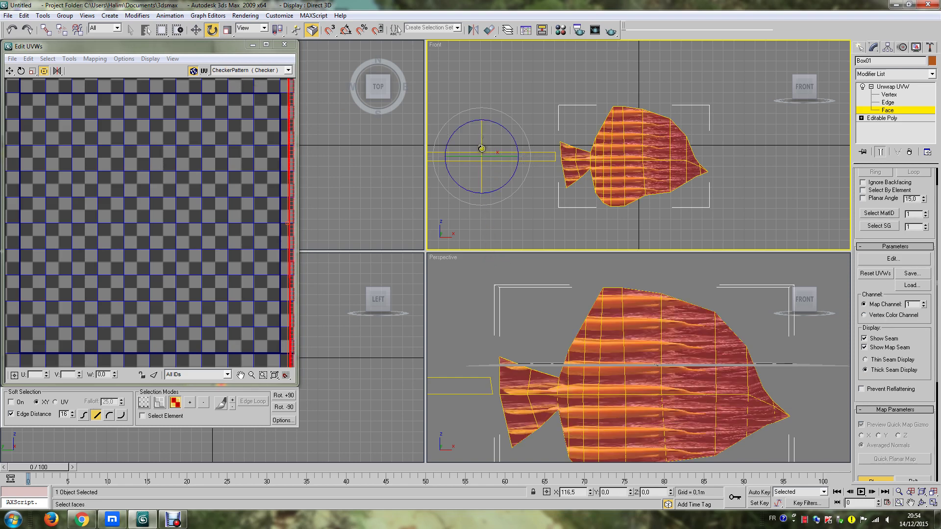
drag(481, 148, 482, 158)
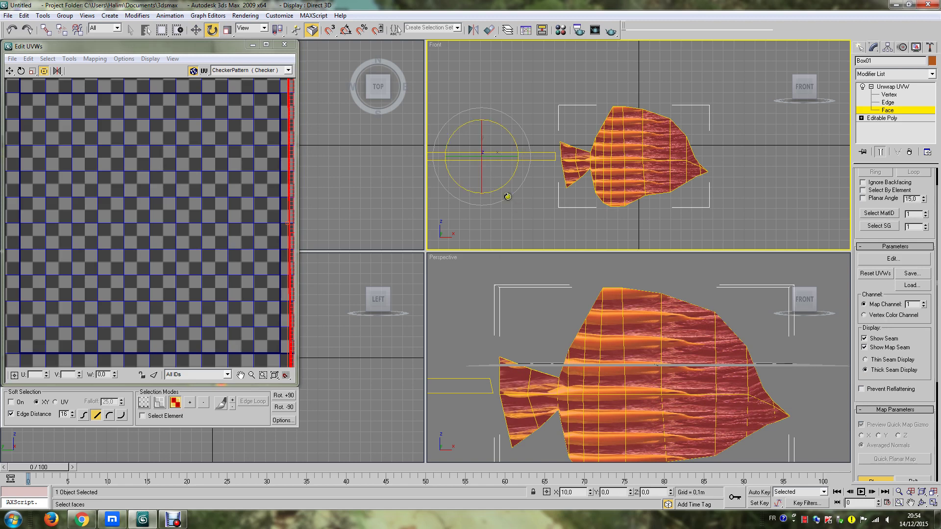
key(w)
drag(514, 157, 665, 163)
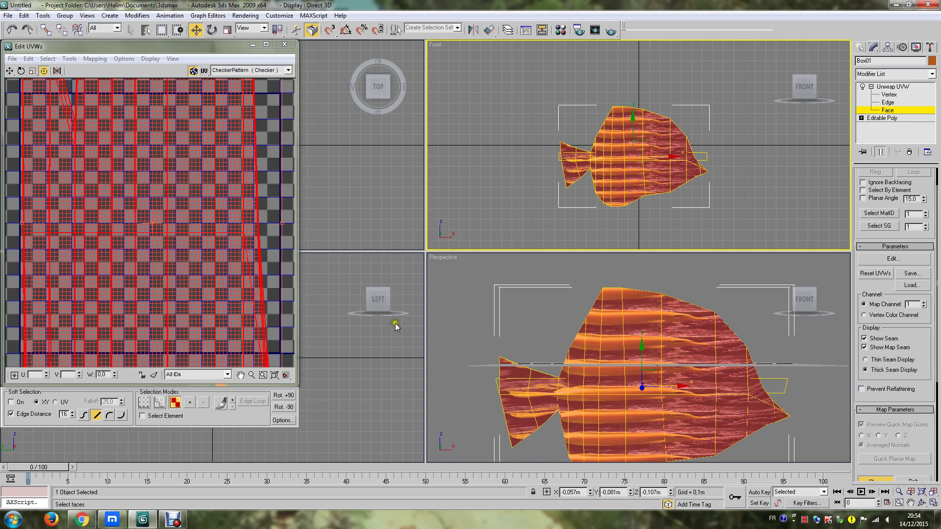
Step: Undo the gizmo rotation and rescale the planar map vertically in Front to fit the fish
click(251, 374)
scroll(217, 267, down, 1)
scroll(236, 304, down, 2)
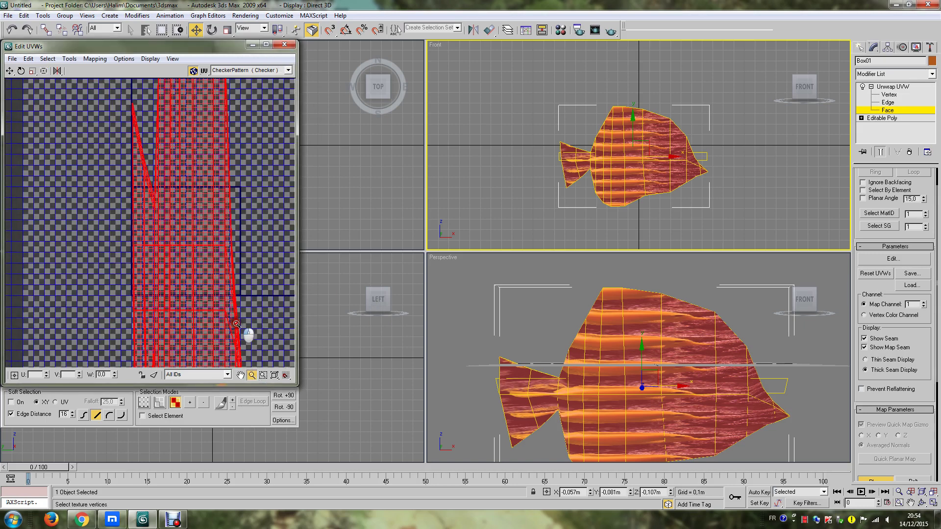
scroll(216, 274, down, 2)
scroll(218, 289, down, 1)
scroll(206, 270, down, 1)
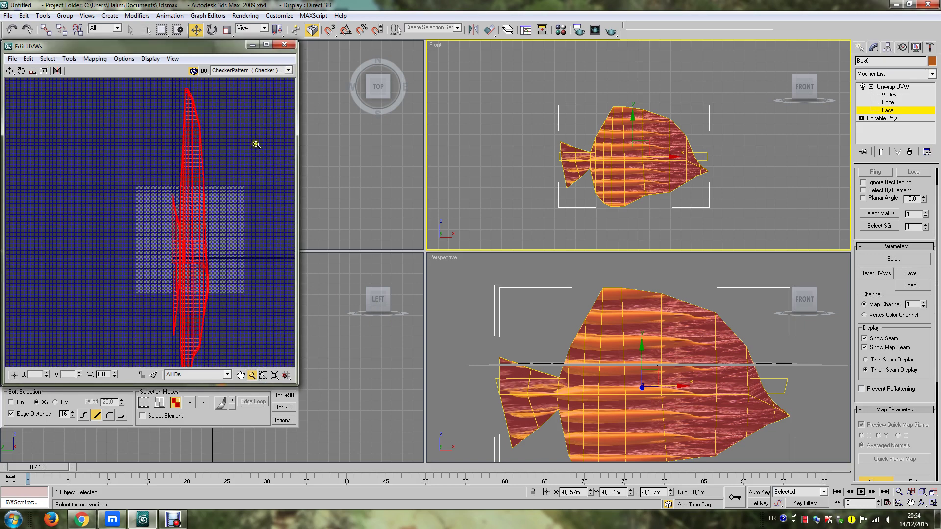
click(227, 30)
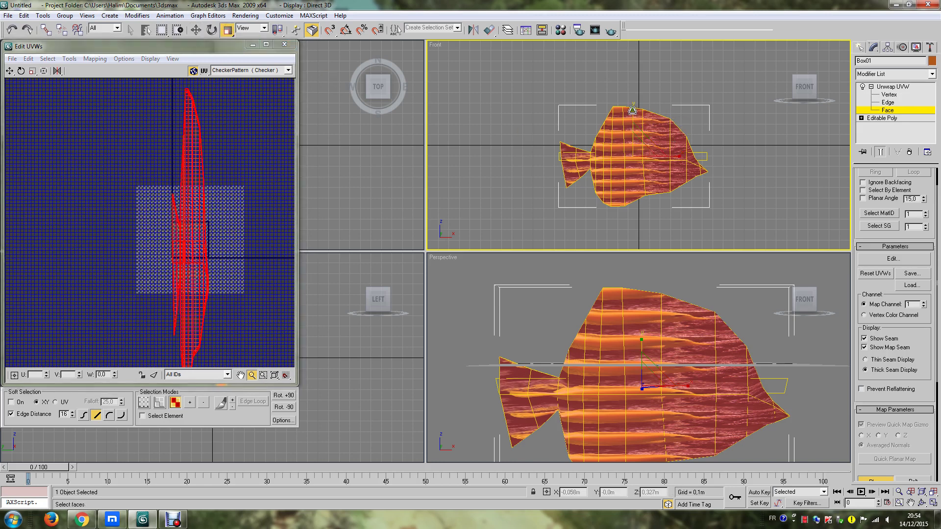
key(ctrl+z)
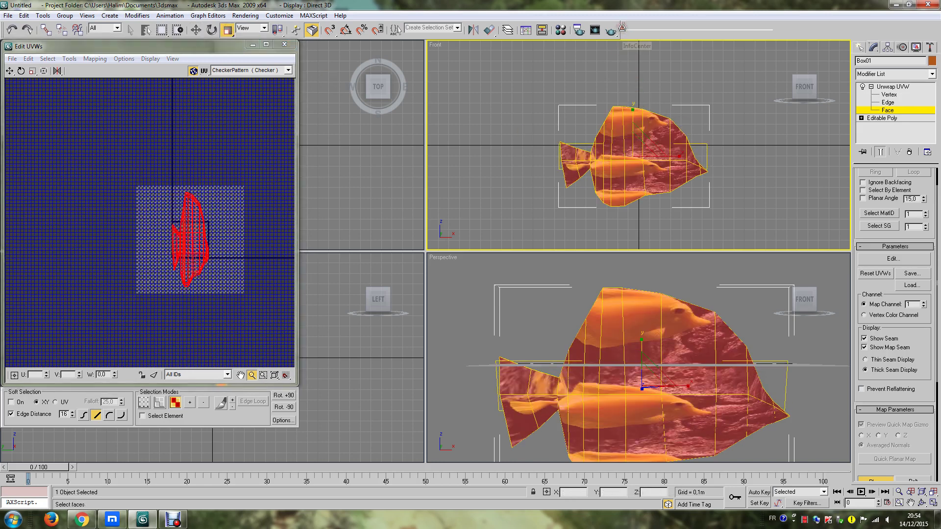
mouse_move(659, 131)
mouse_down()
mouse_move(631, 91)
mouse_move(631, 18)
mouse_up()
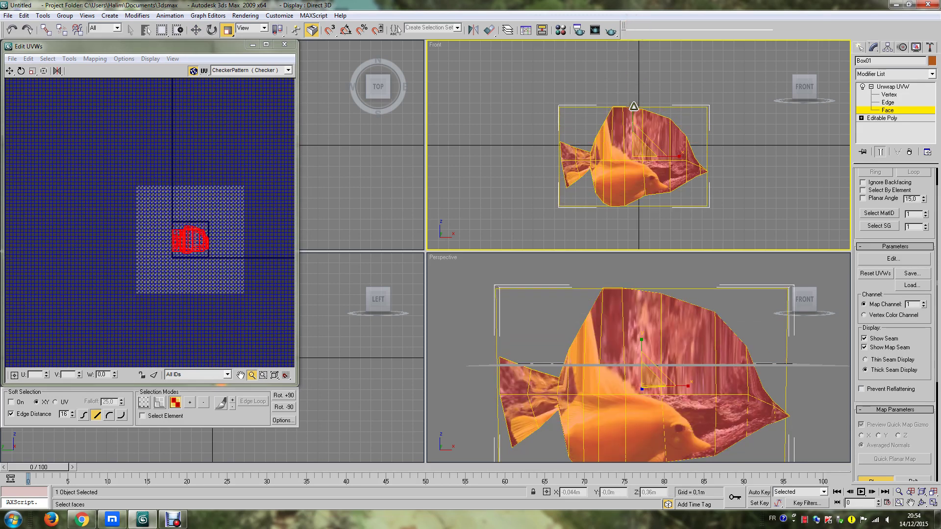
drag(634, 106, 635, 124)
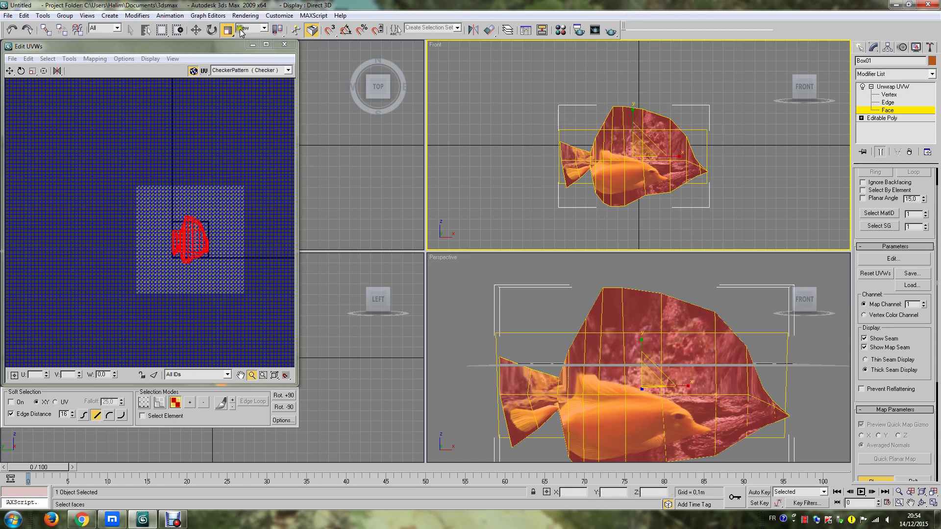
Step: Tilt the planar gizmo slightly and stretch it vertically to about 106%
click(212, 30)
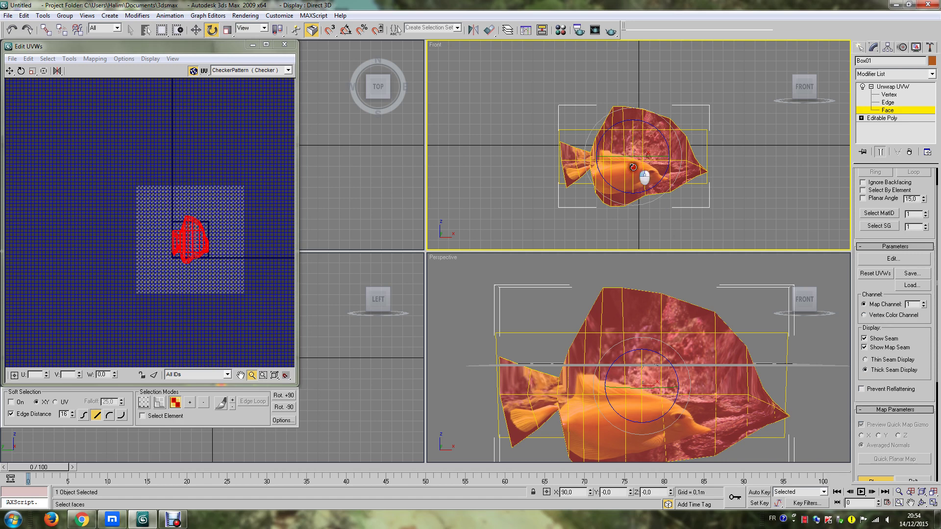
drag(636, 167, 632, 161)
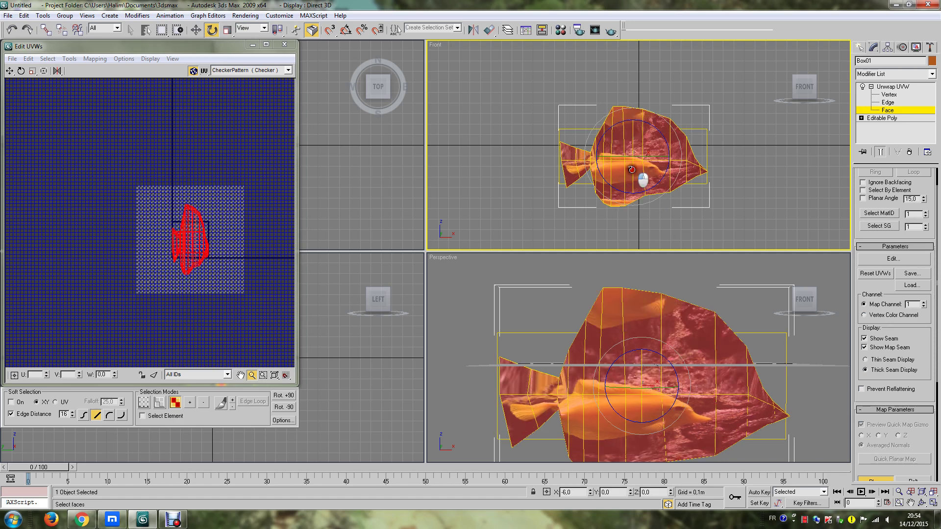
drag(631, 170, 632, 164)
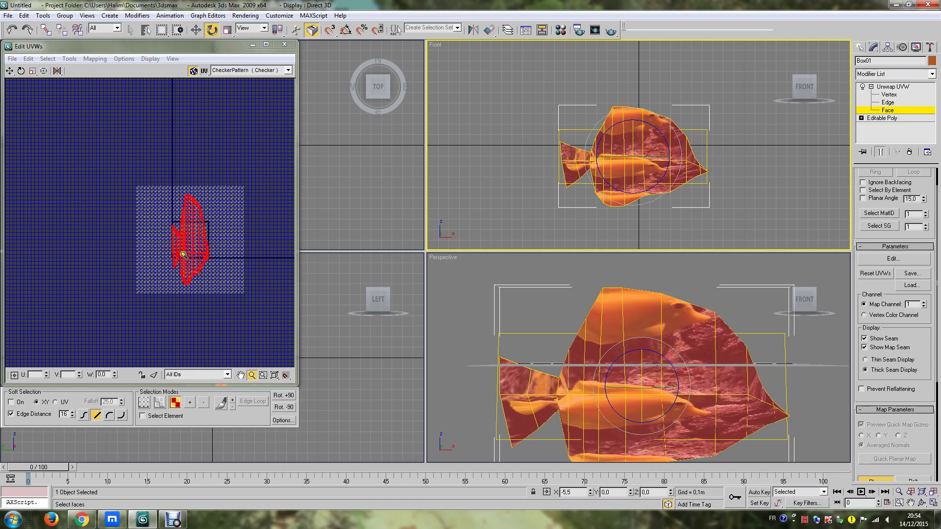
click(227, 29)
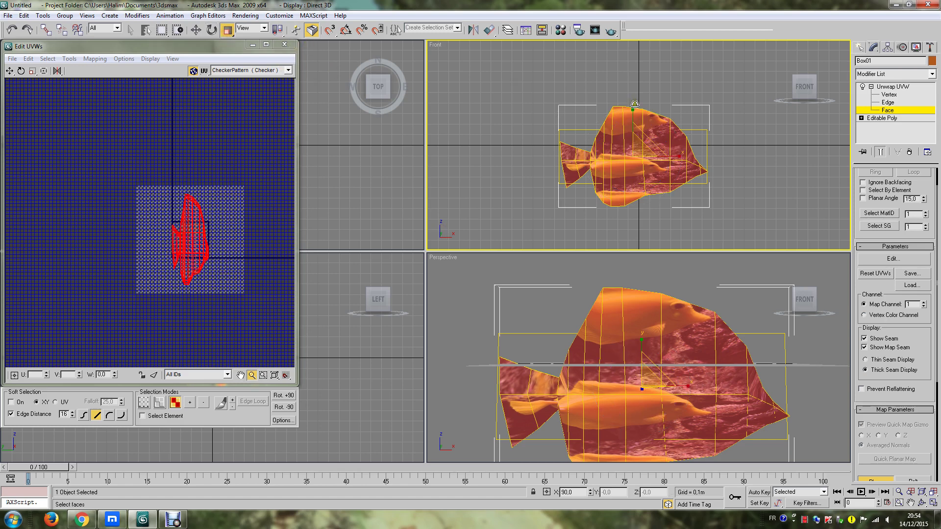
drag(646, 131, 633, 103)
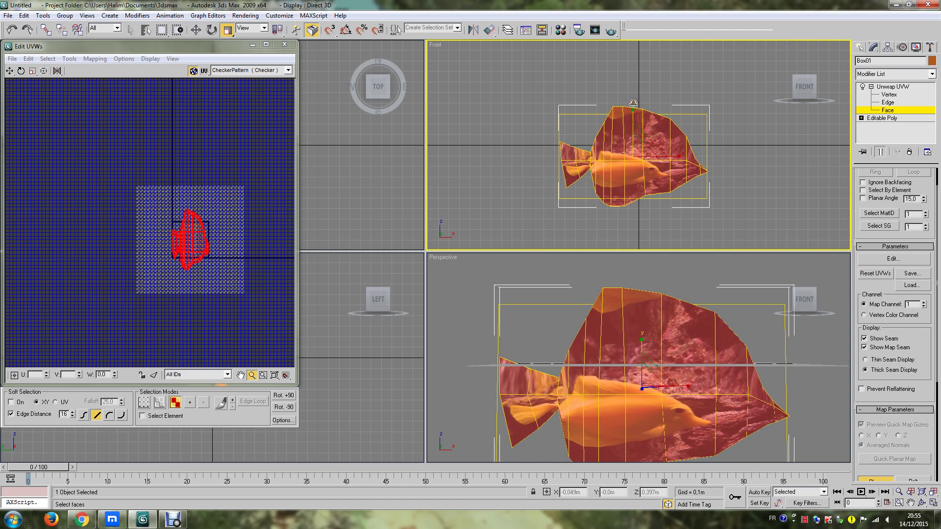
drag(633, 103, 633, 104)
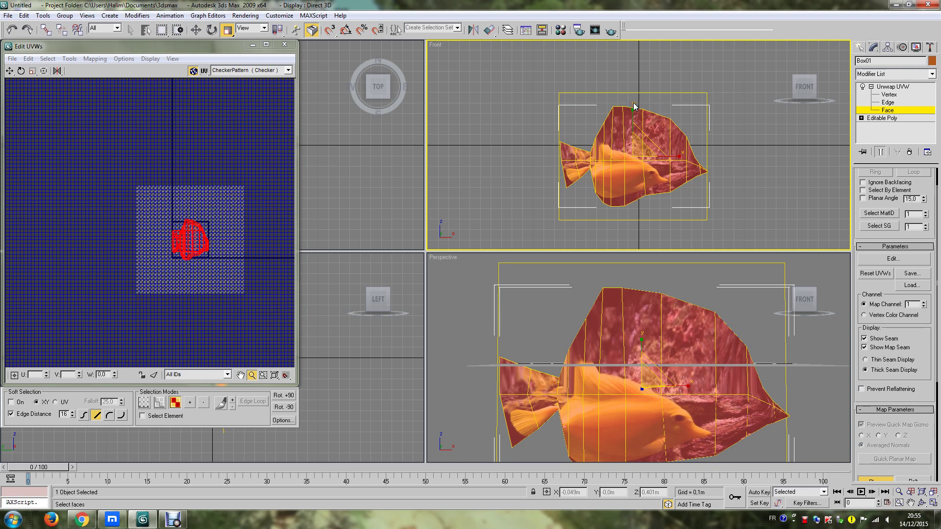
drag(633, 126, 633, 117)
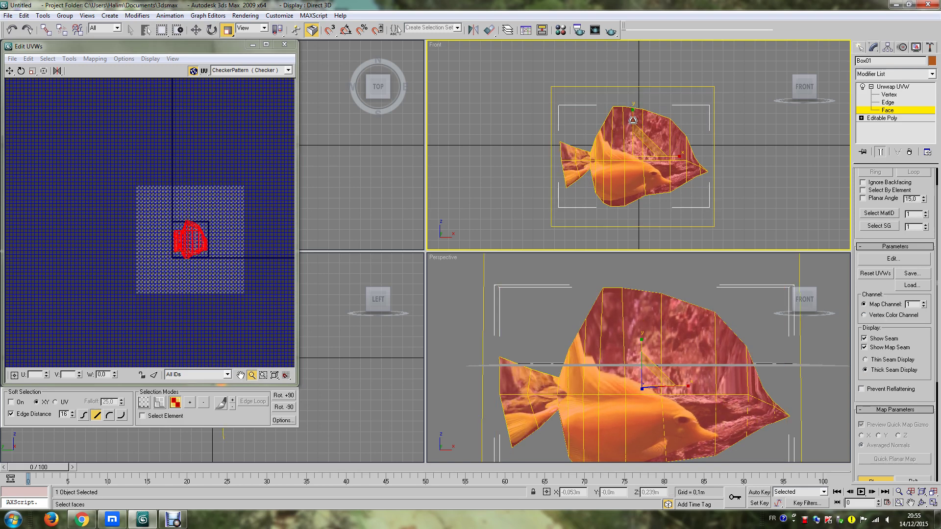
drag(252, 314, 255, 251)
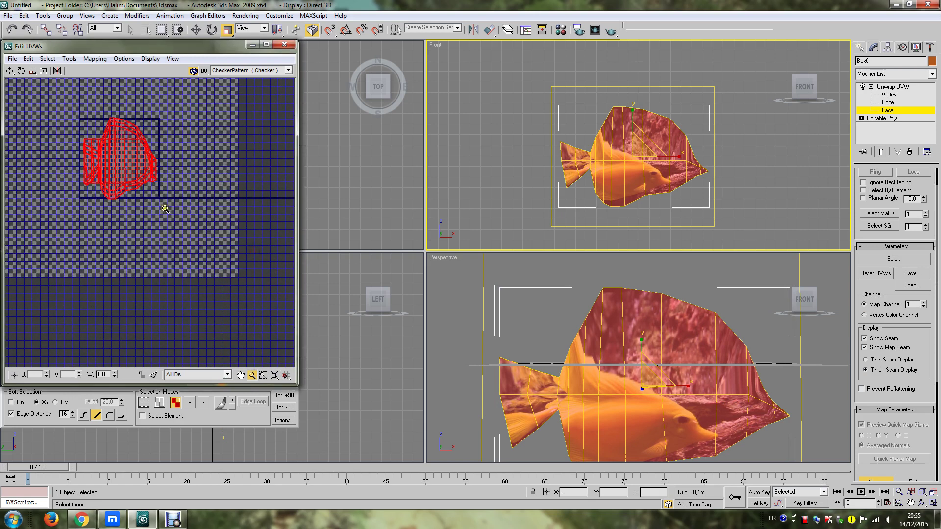
Step: Undo the gizmo scaling and rotate the planar map about 4° on X
click(11, 30)
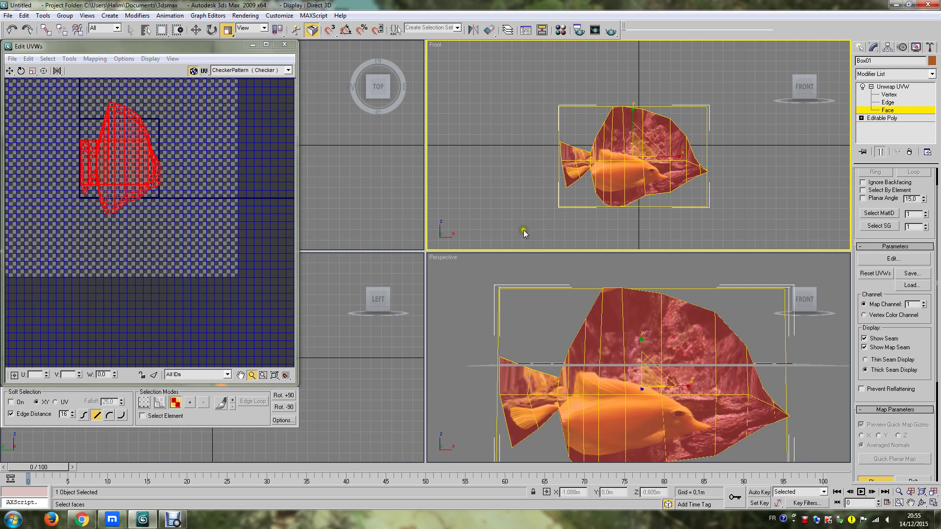
click(212, 30)
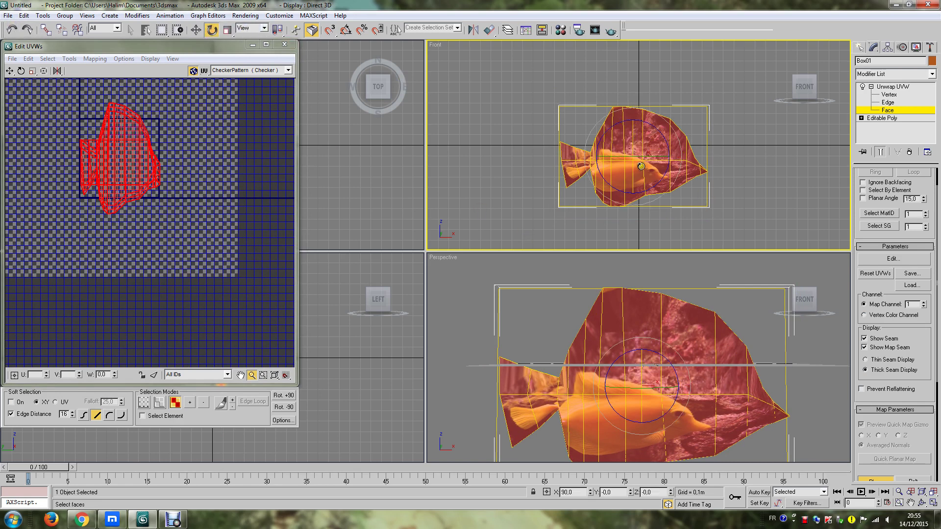
drag(634, 169, 633, 165)
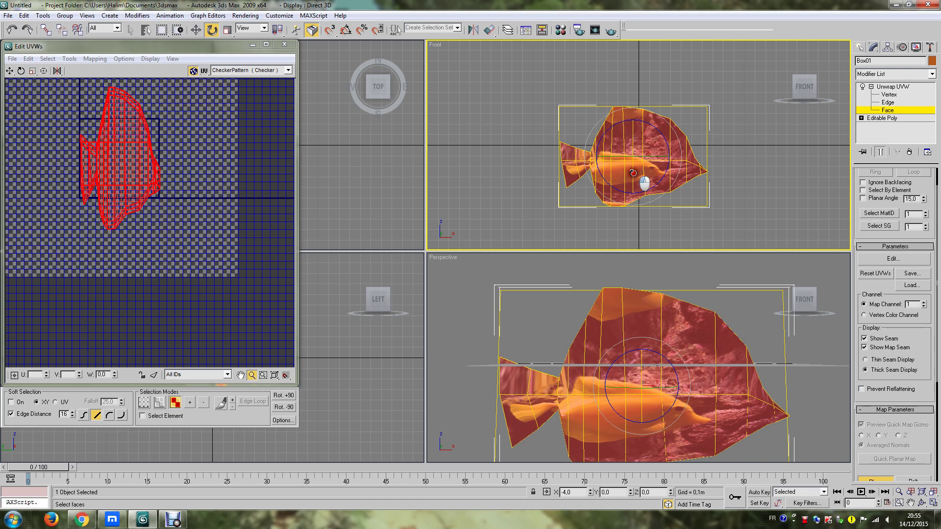
drag(643, 183, 633, 169)
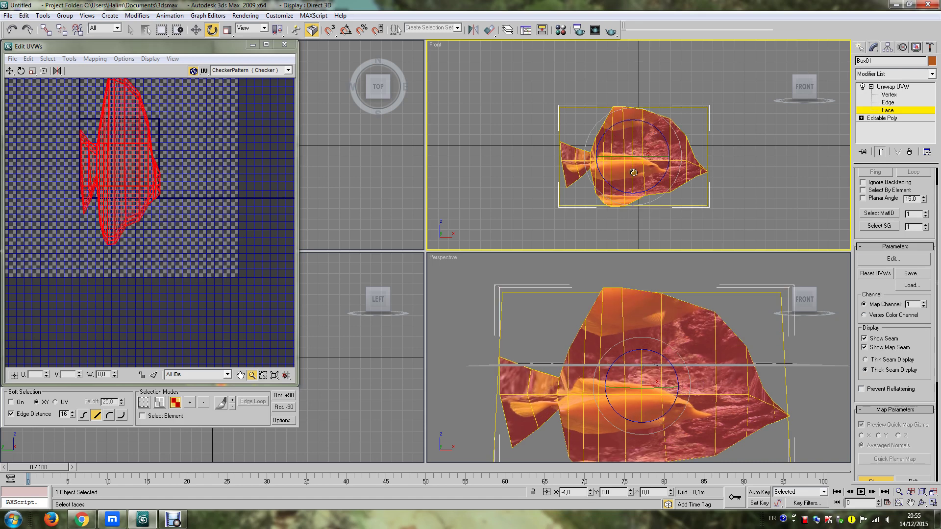
drag(642, 183, 633, 169)
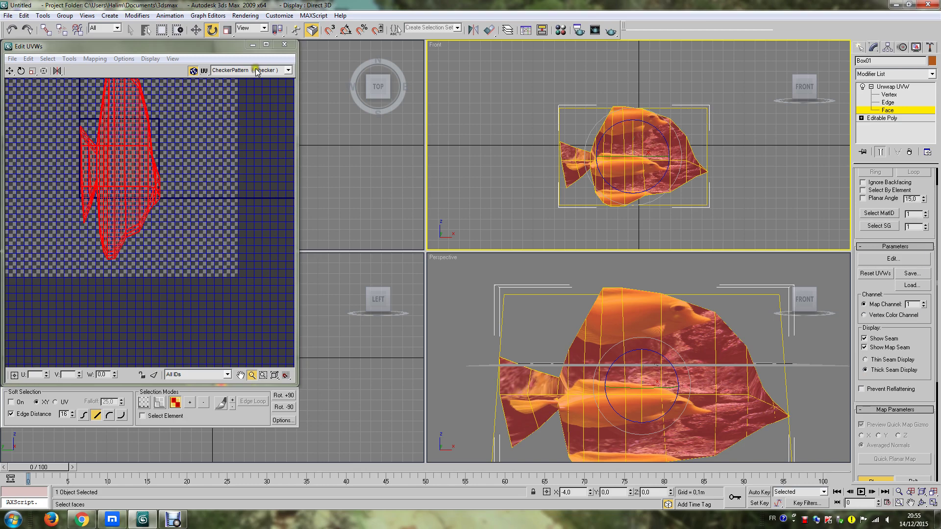
Step: In vertex mode, squash the fish UVs to half height and show Map #1 behind them
click(266, 44)
scroll(517, 262, down, 2)
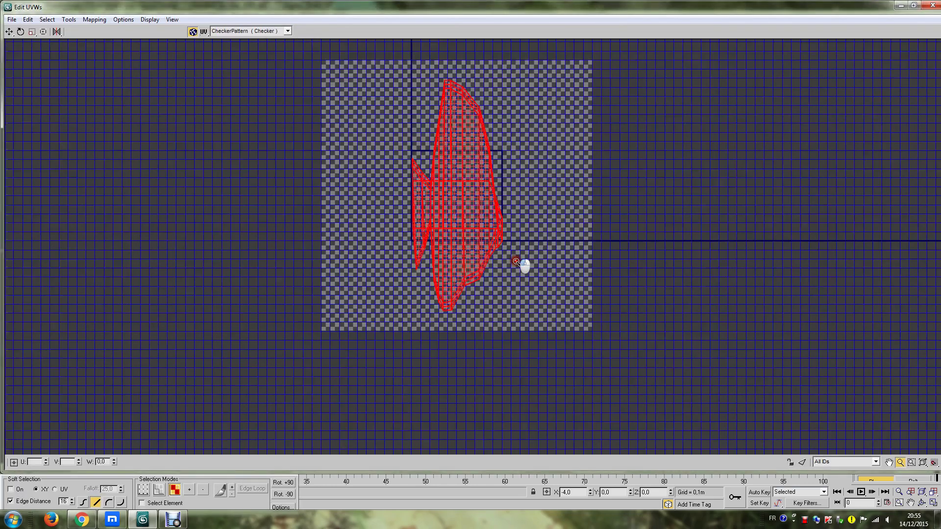
scroll(516, 261, down, 2)
click(46, 20)
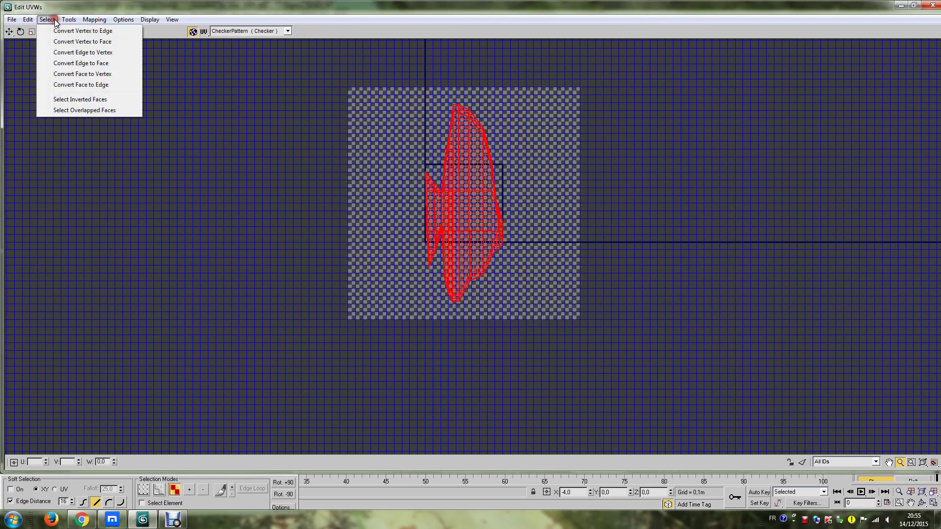
click(65, 52)
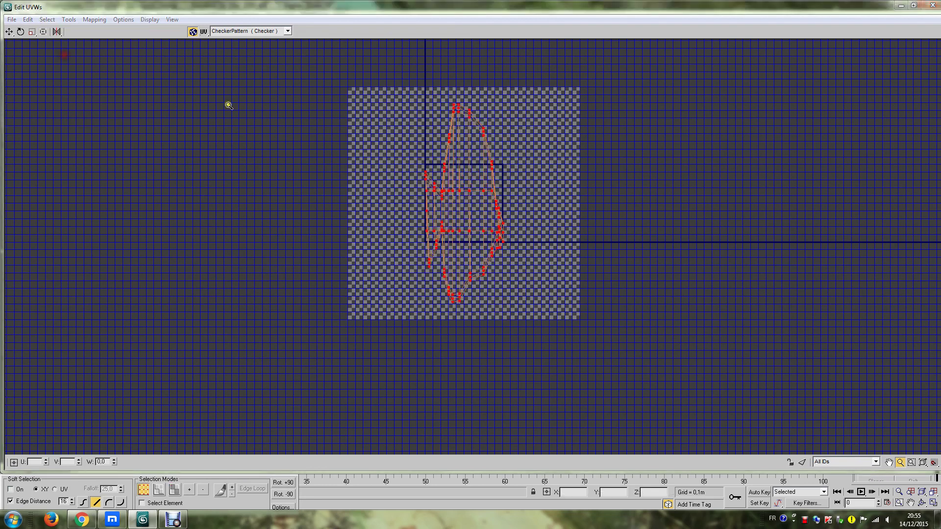
click(43, 31)
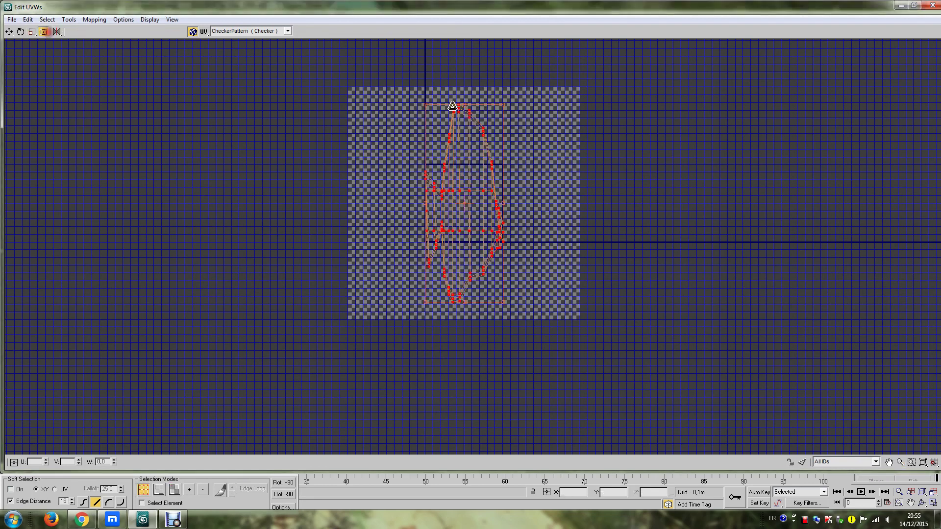
mouse_move(508, 106)
mouse_down()
mouse_move(511, 244)
mouse_move(483, 205)
mouse_up()
click(240, 31)
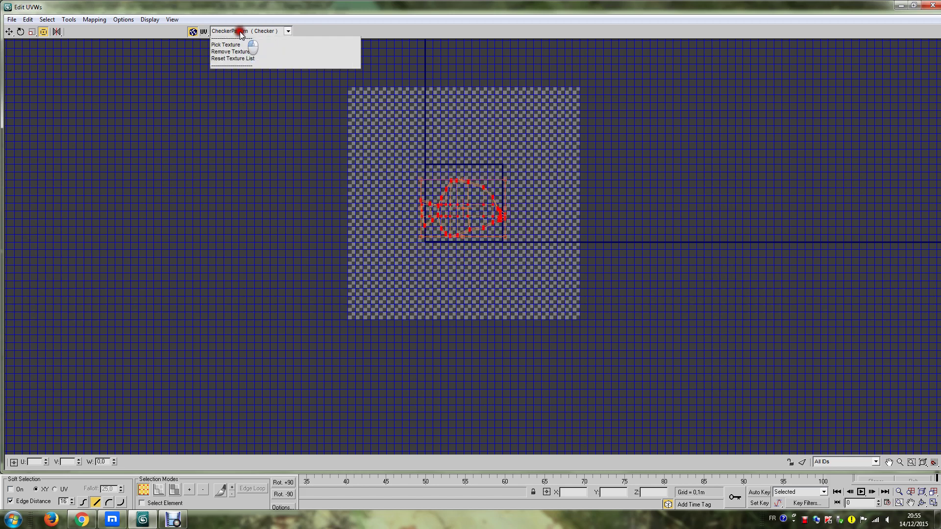
click(248, 47)
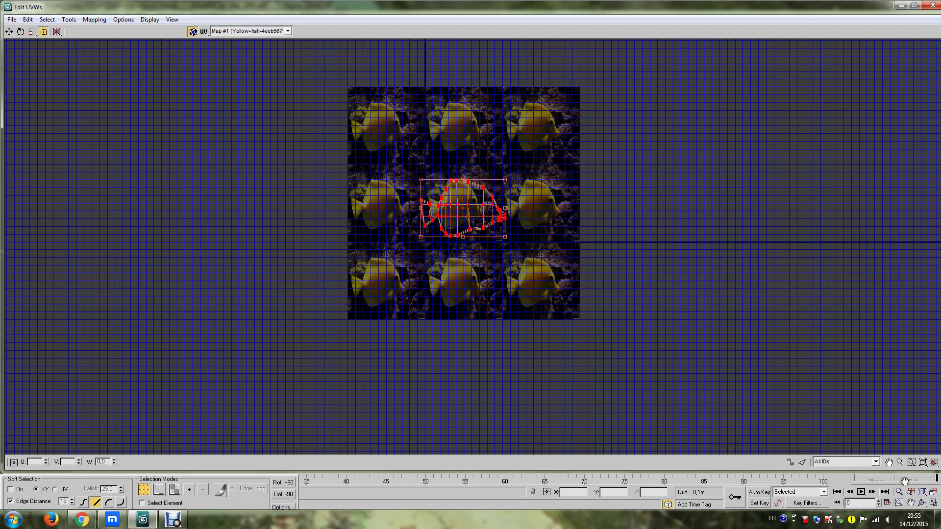
Step: Zoom and pan the Edit UVWs view to frame the fish UVs and the photo
click(900, 462)
drag(714, 305, 721, 259)
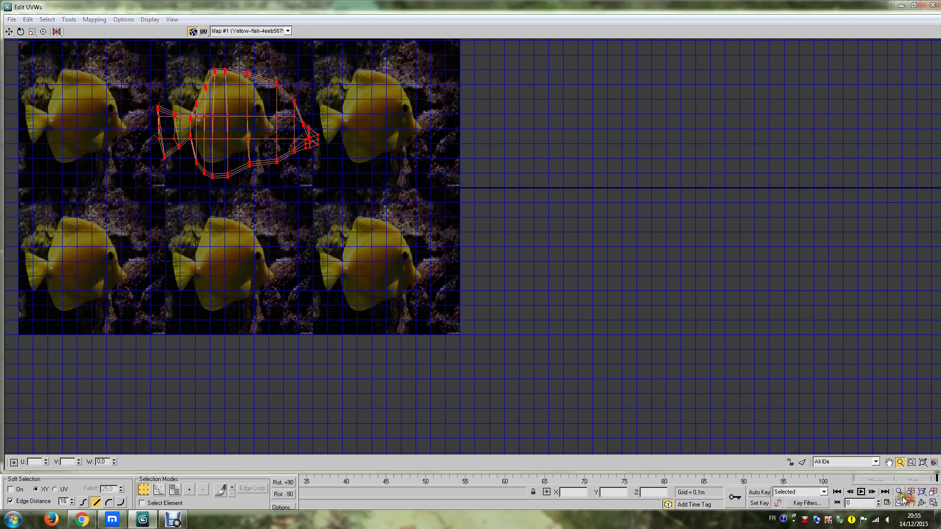
click(889, 463)
drag(599, 256, 822, 328)
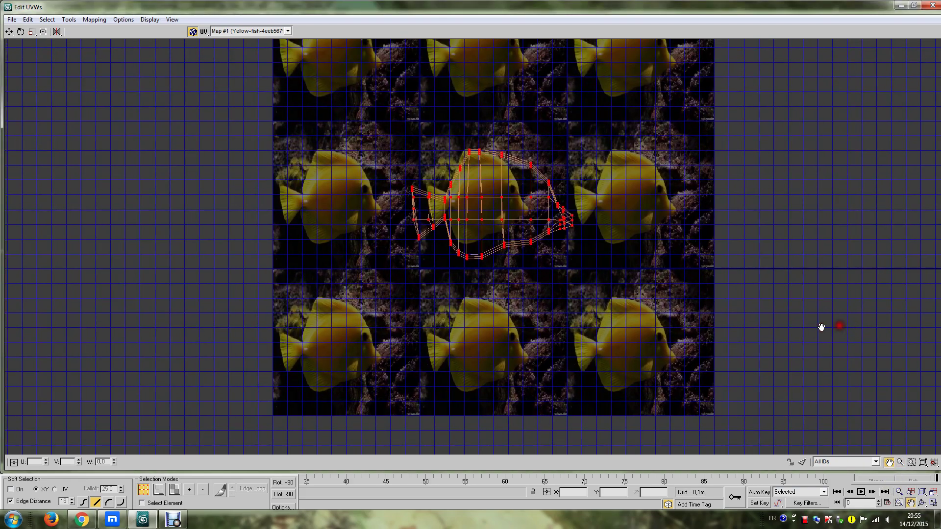
click(900, 462)
mouse_move(580, 239)
mouse_down()
mouse_move(615, 211)
mouse_move(616, 181)
mouse_up()
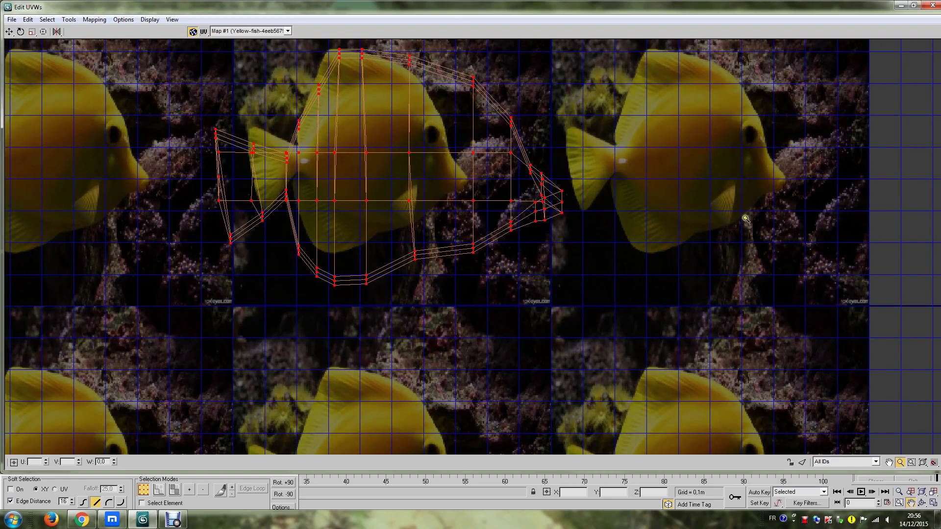
click(889, 462)
drag(454, 82, 492, 146)
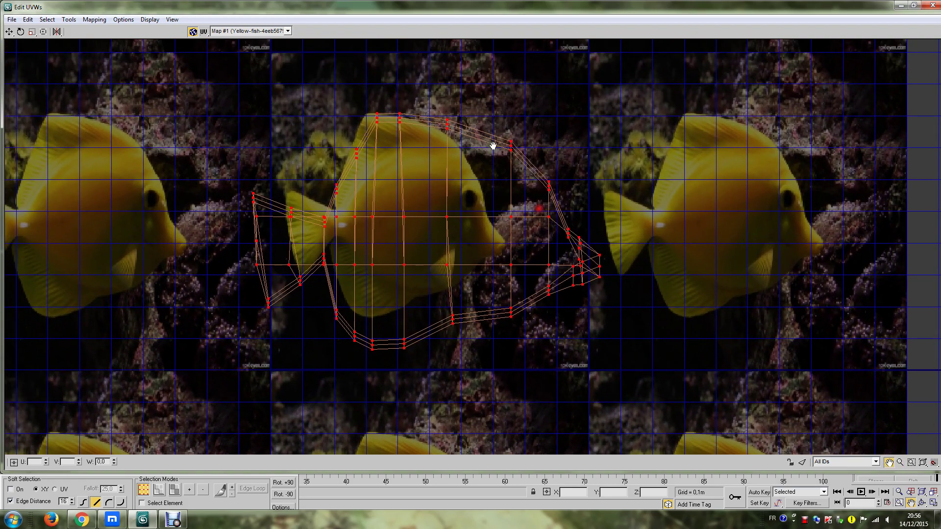
Step: Select all fish UV vertices, shrink them and move them up over the fish image
click(9, 31)
drag(642, 84, 235, 362)
click(43, 31)
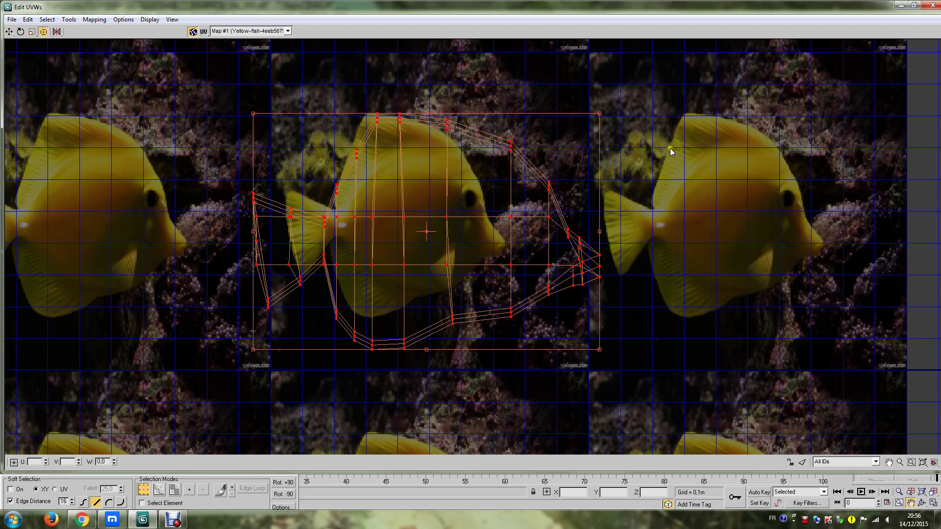
drag(599, 114, 527, 166)
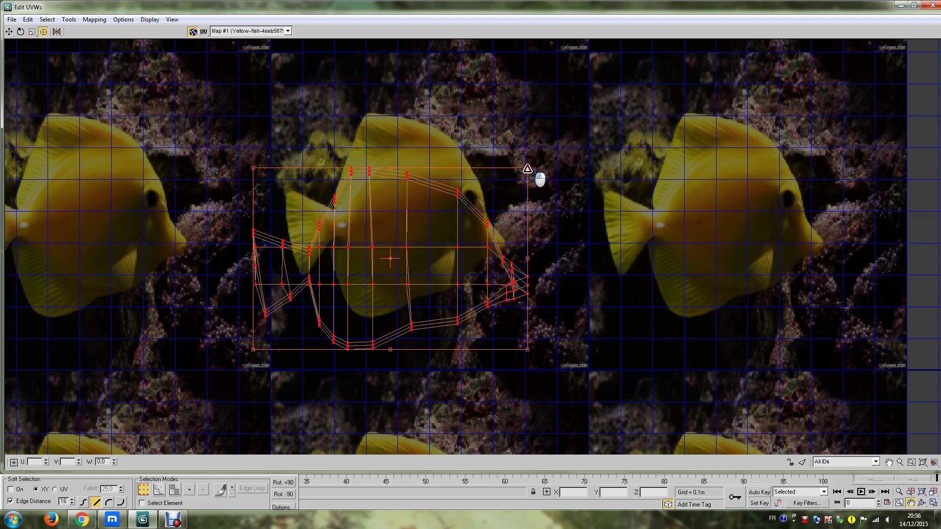
drag(396, 246, 398, 214)
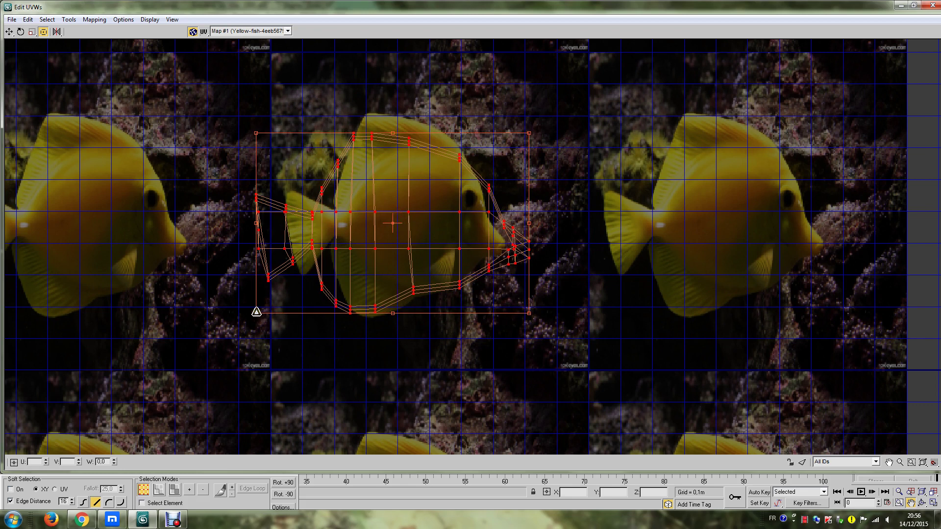
Step: Narrow and adjust the UVs to match the yellow fish outline, then restore the window
drag(256, 312, 287, 308)
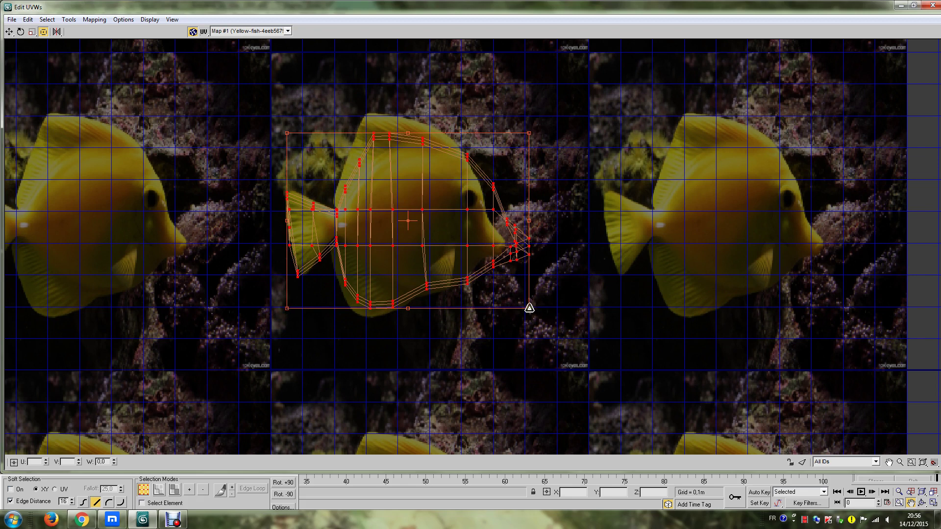
drag(529, 308, 512, 308)
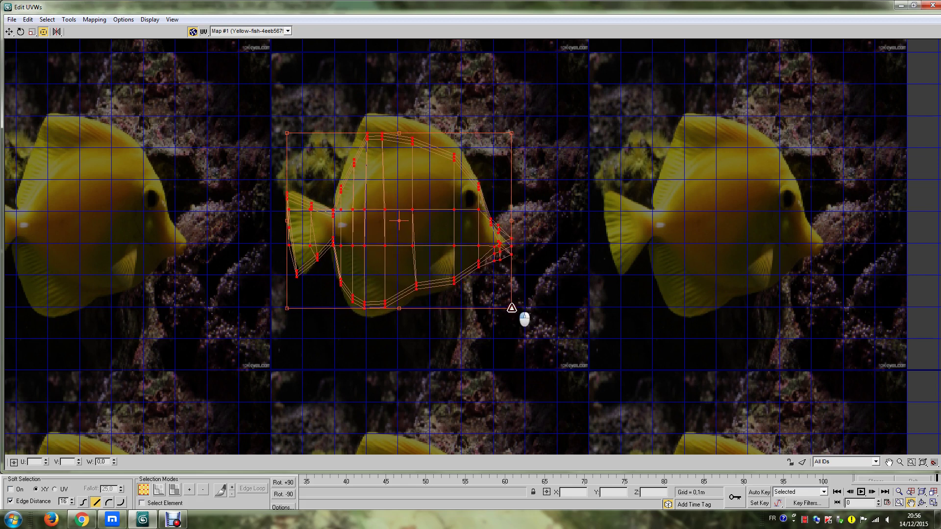
drag(511, 133, 503, 118)
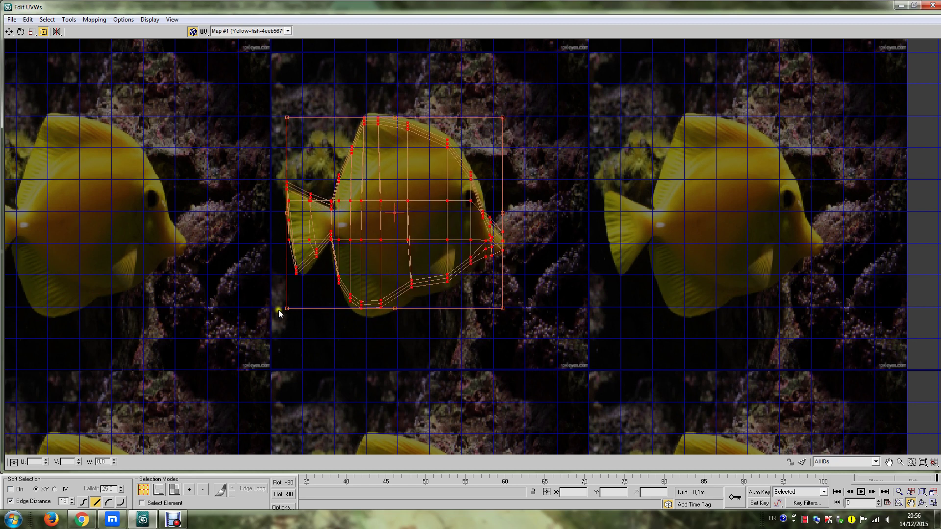
drag(286, 308, 286, 310)
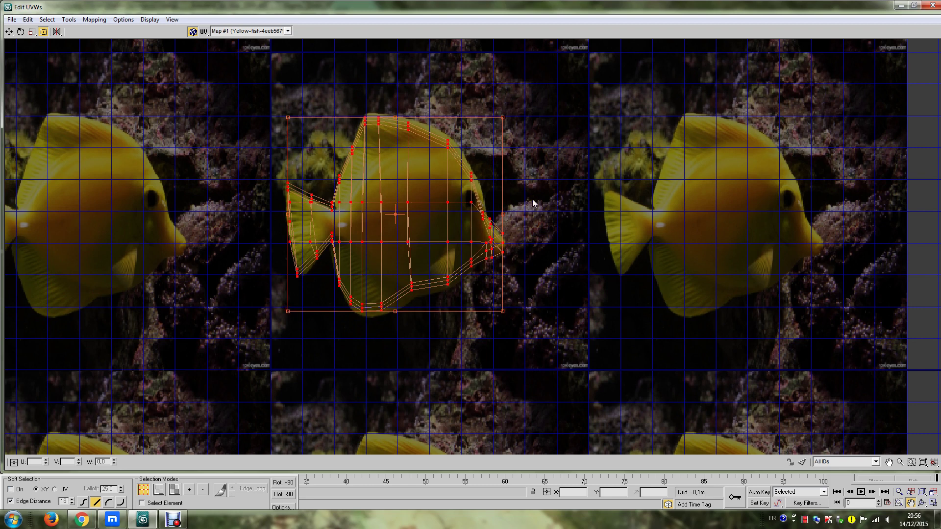
click(913, 5)
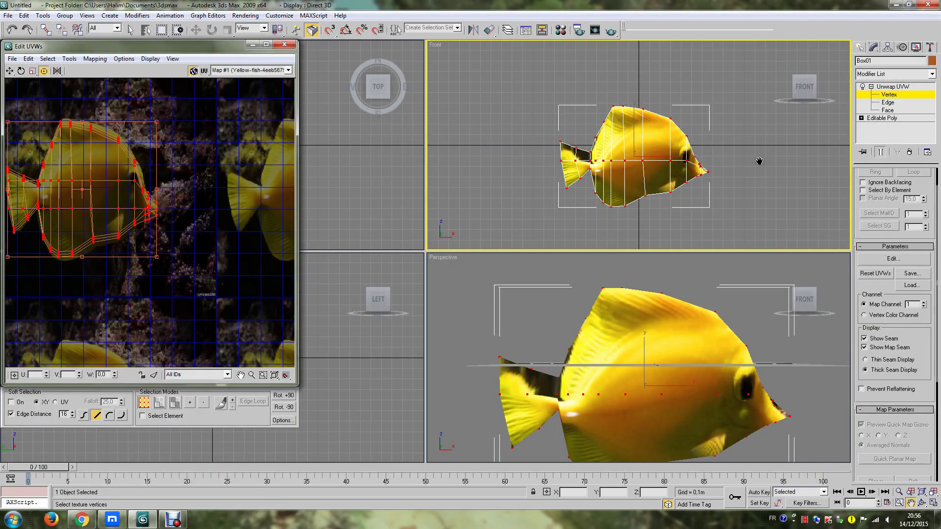
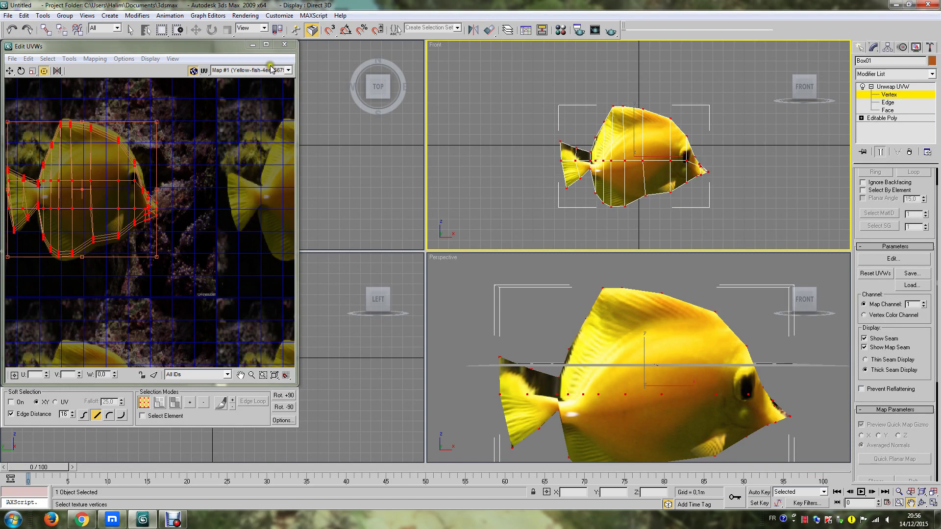
Step: Move the head-edge UV vertices down toward the eye to match the texture
click(10, 71)
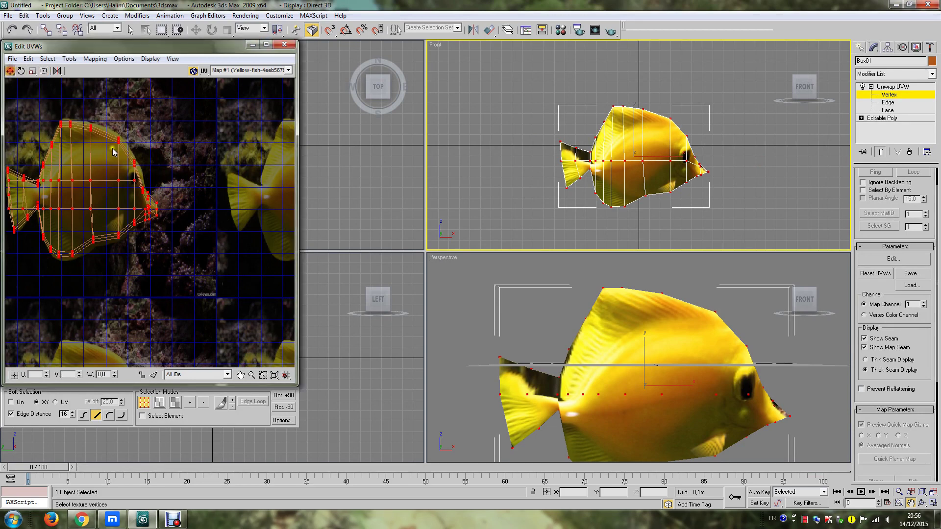
click(136, 162)
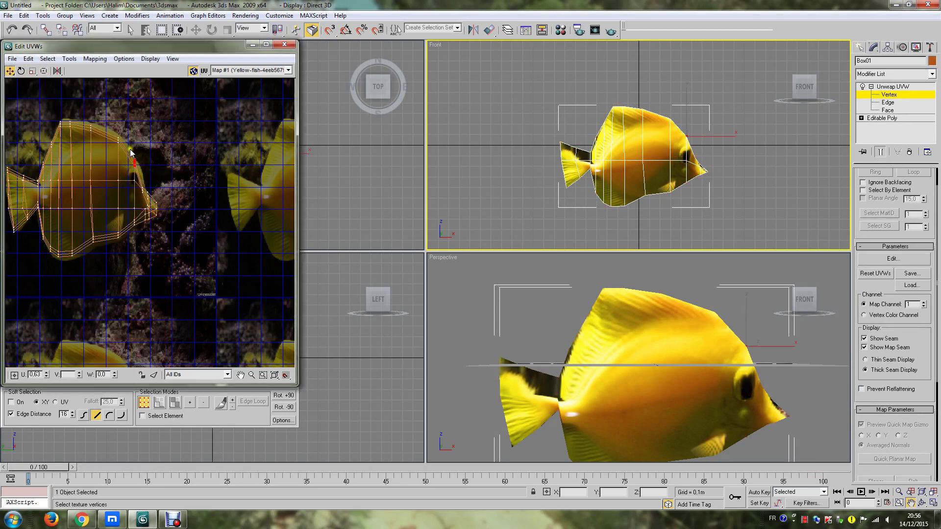
drag(135, 165, 135, 162)
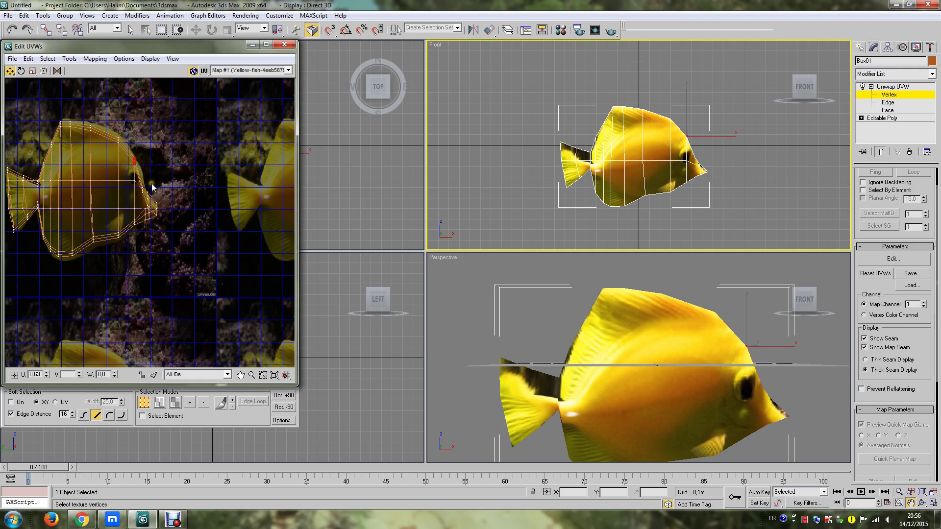
drag(134, 160, 144, 182)
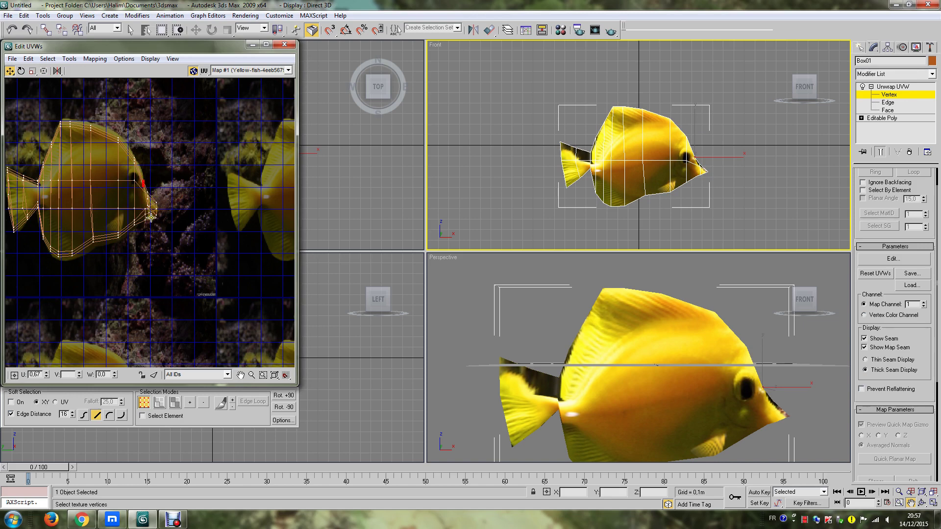
drag(154, 193, 143, 227)
Step: Shift the nose UV vertices slightly down using Freeform Mode
click(143, 228)
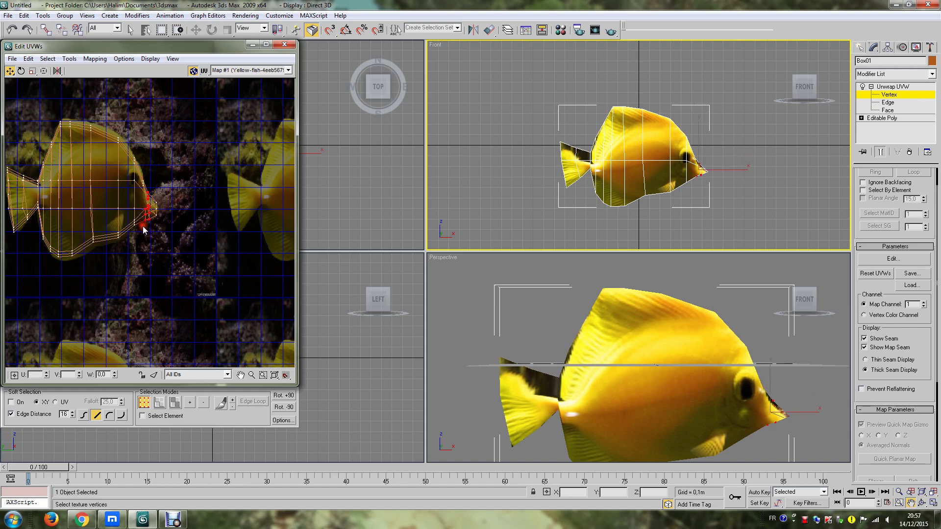
click(43, 71)
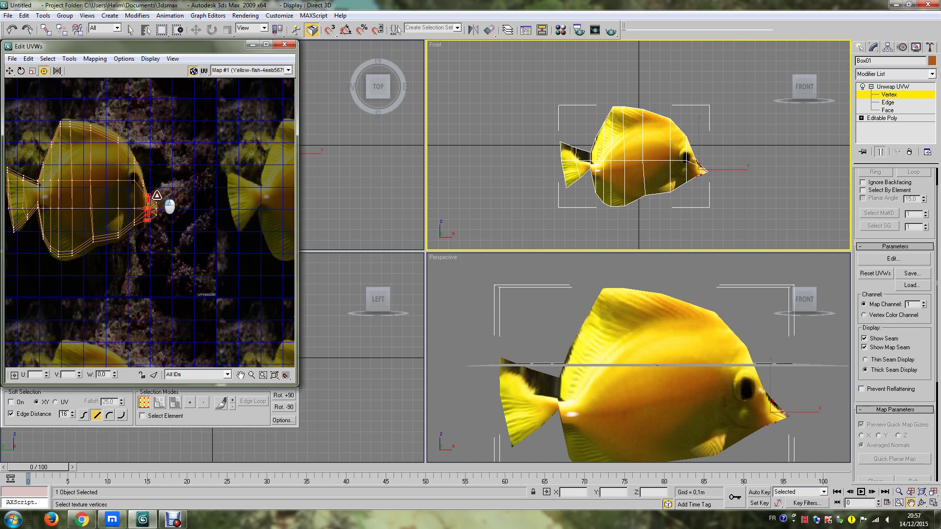
drag(157, 192, 157, 195)
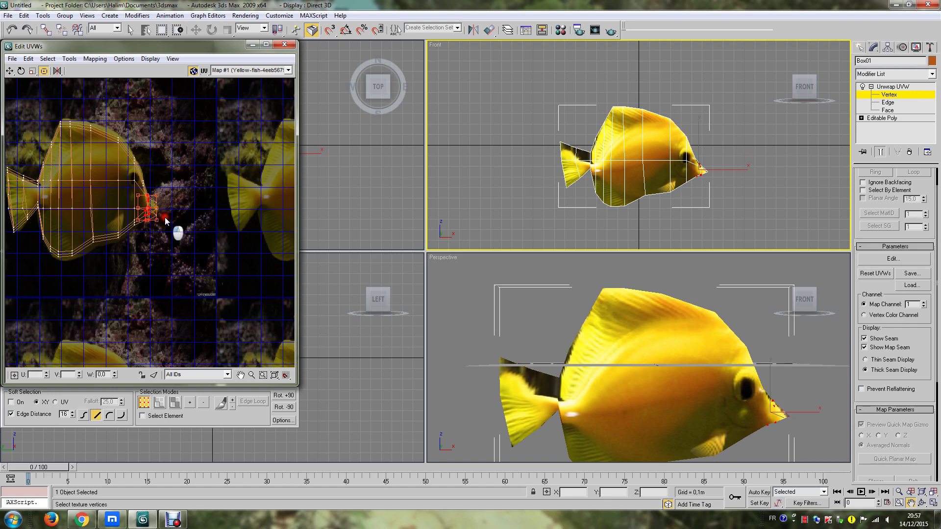
click(165, 216)
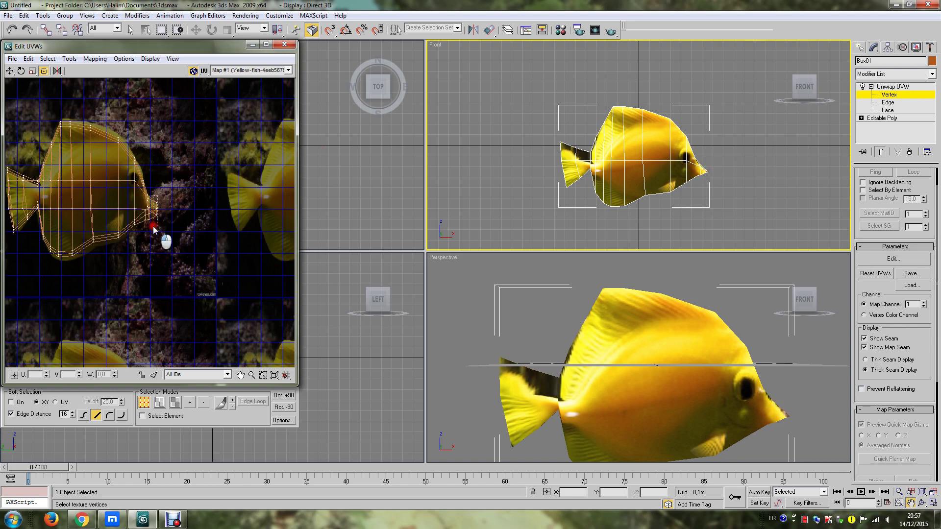
drag(153, 225, 165, 199)
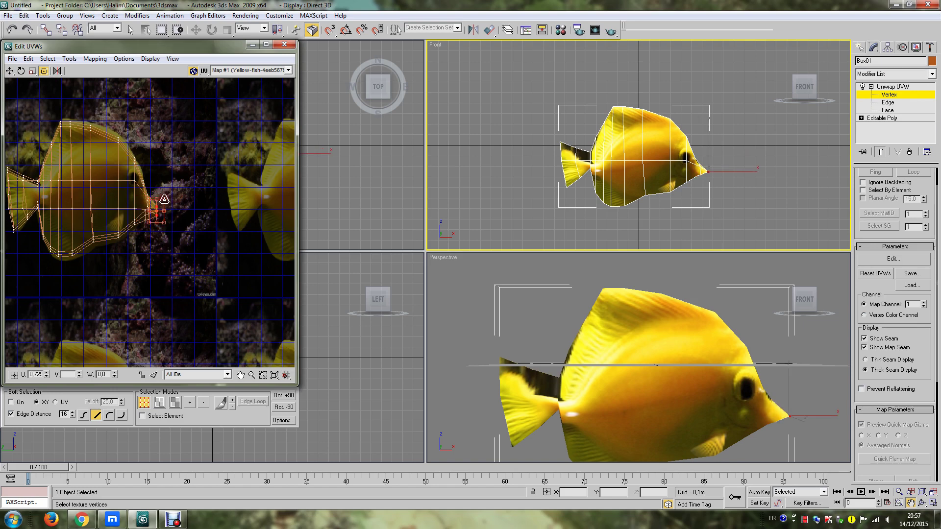
Step: Nudge a lower-body UV vertex slightly down onto the texture edge
click(177, 247)
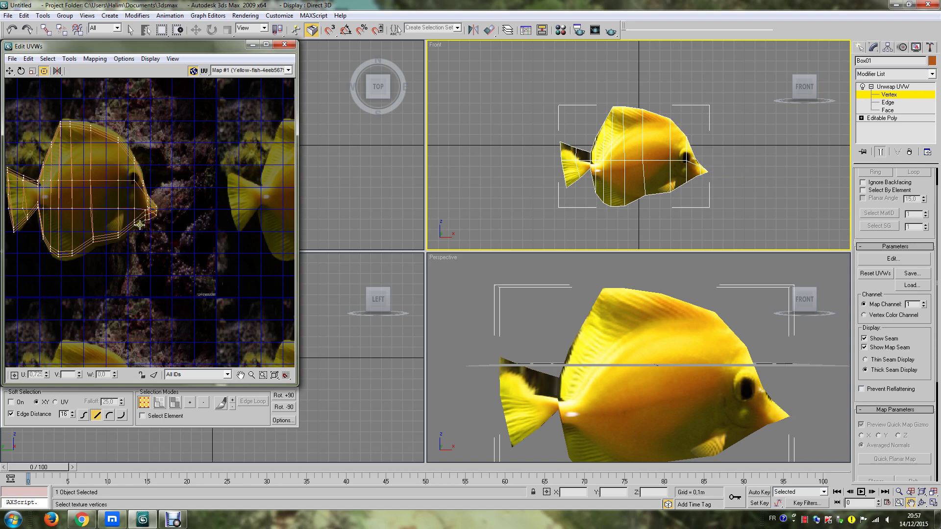
click(136, 226)
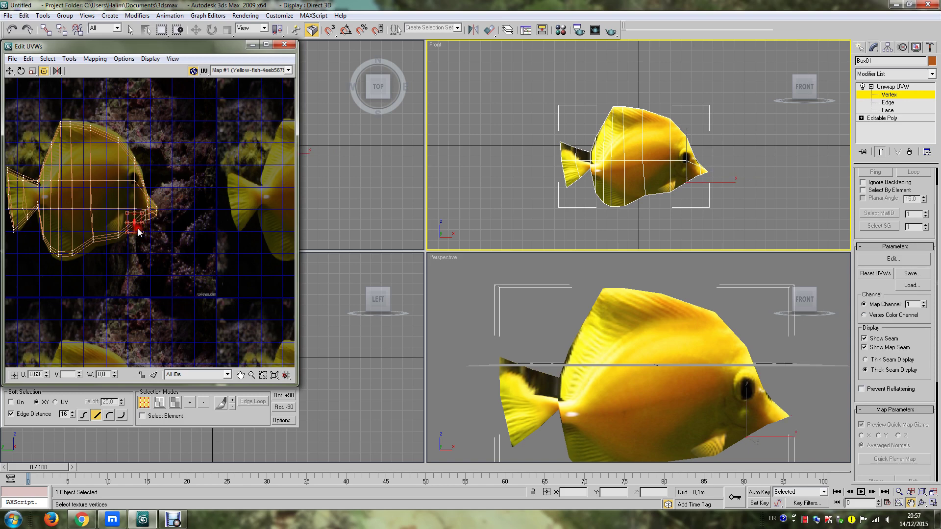
click(140, 236)
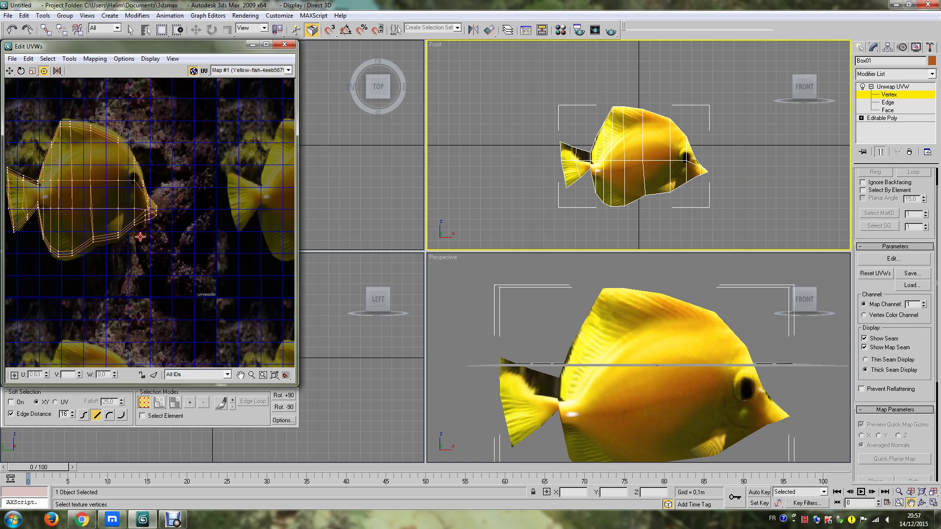
click(131, 219)
mouse_move(131, 216)
mouse_down()
mouse_move(137, 230)
mouse_move(129, 213)
mouse_move(135, 219)
mouse_up()
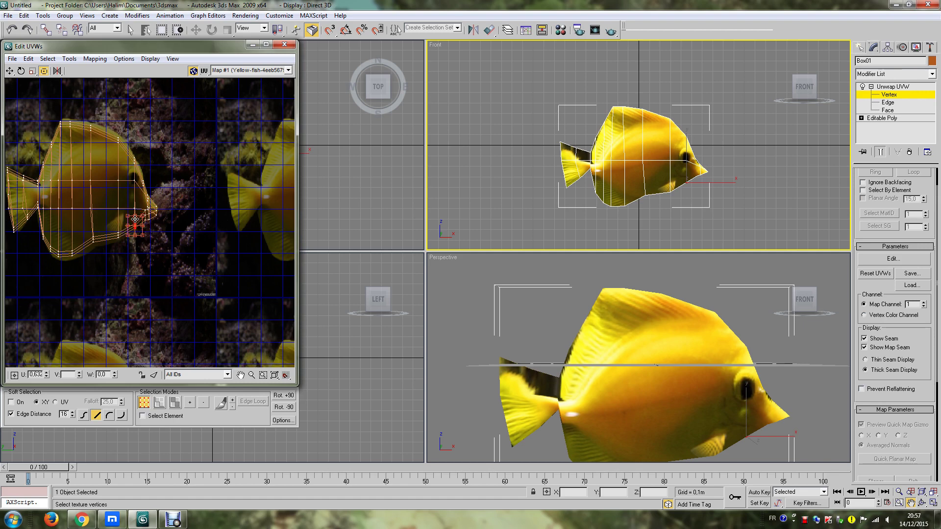
Step: Select lower-fin UV vertices and nudge one down-right along the fin outline
click(113, 248)
click(118, 239)
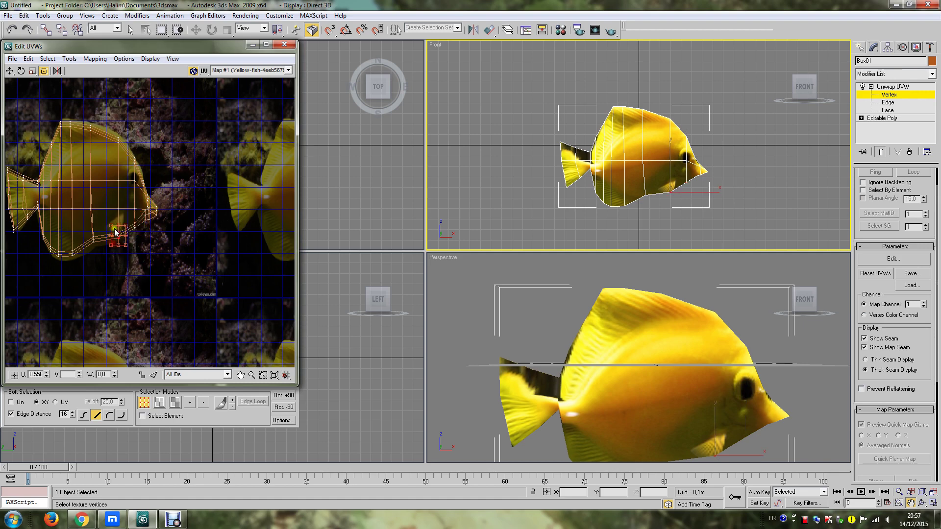
drag(118, 232, 112, 248)
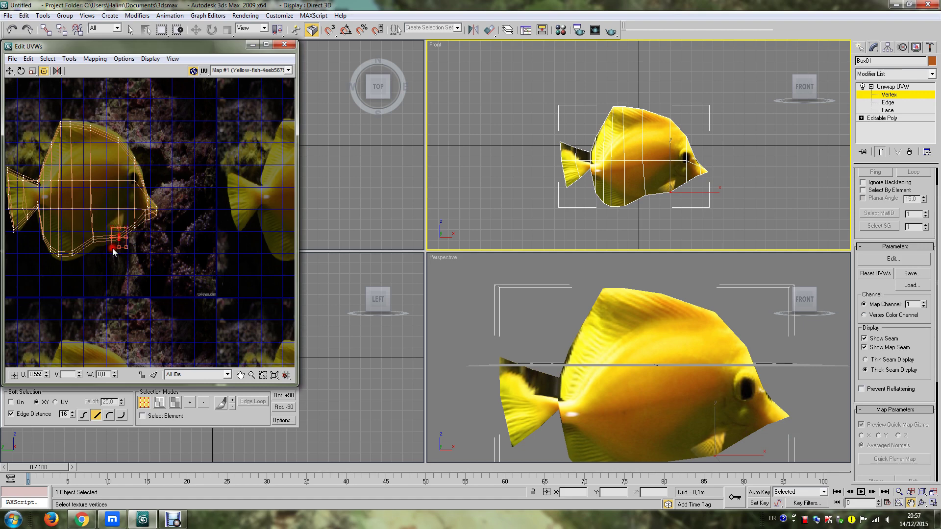
click(106, 272)
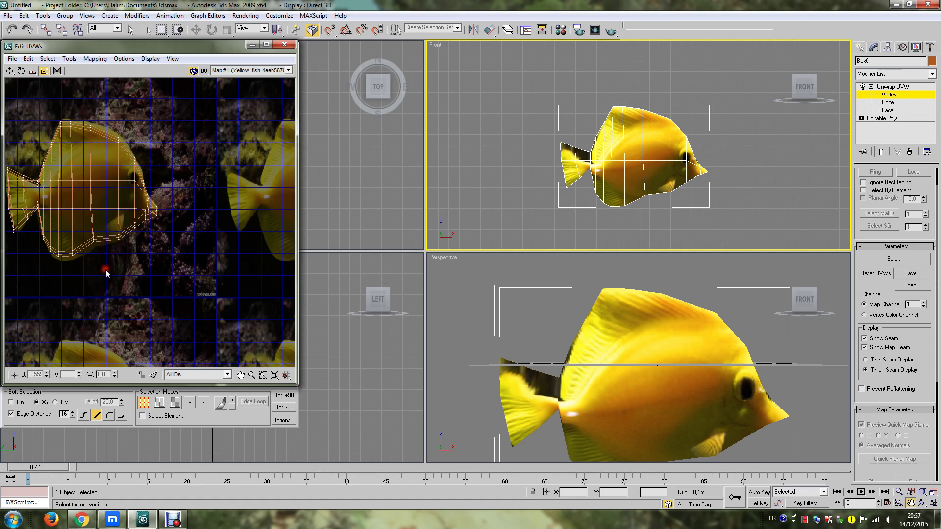
click(93, 241)
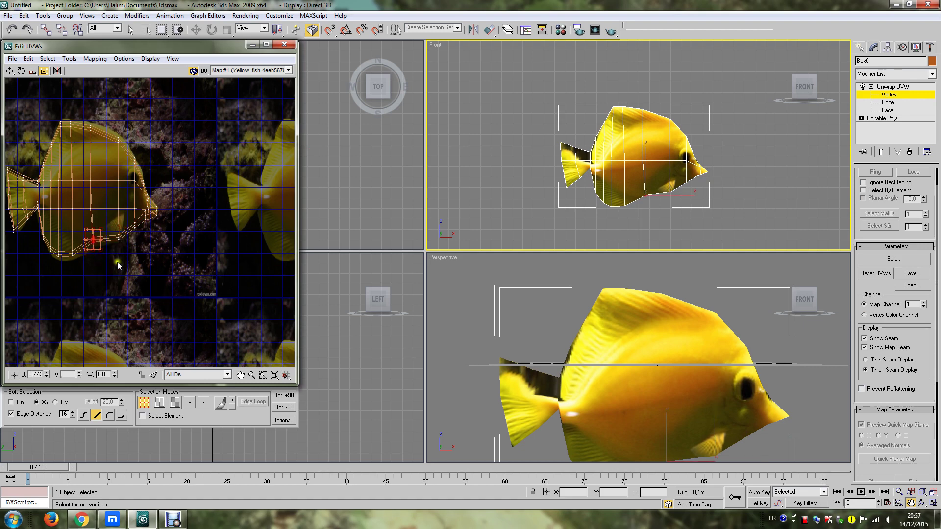
click(117, 264)
click(92, 239)
drag(92, 238, 94, 242)
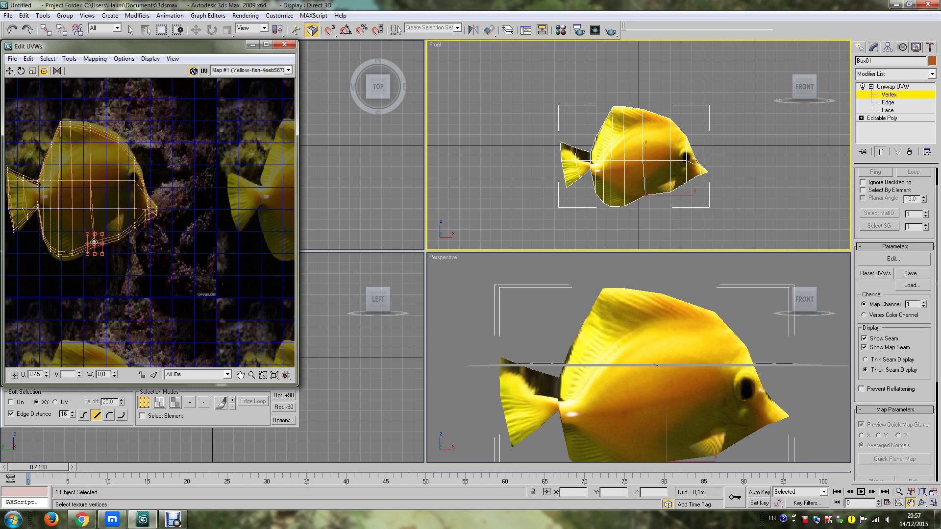
Step: Shift the lower-fin UV vertex slightly left to fit the belly edge
click(118, 283)
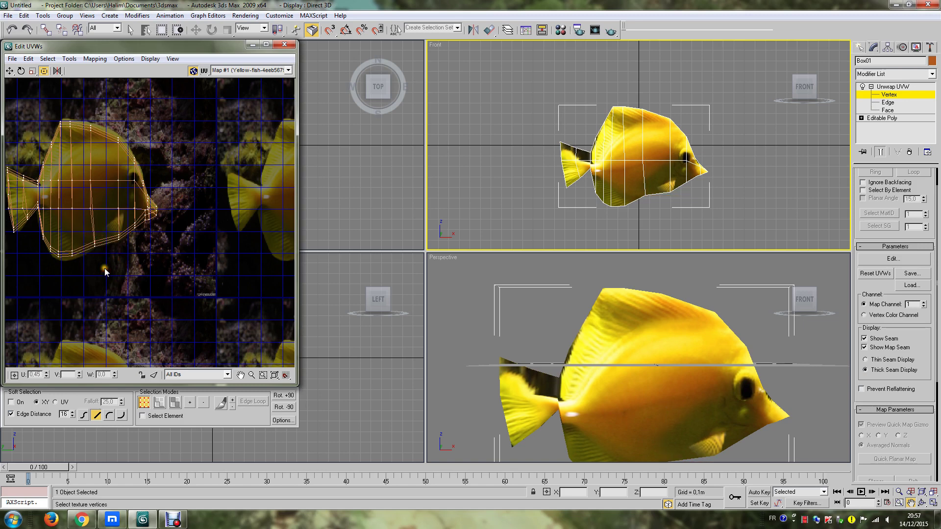
click(94, 243)
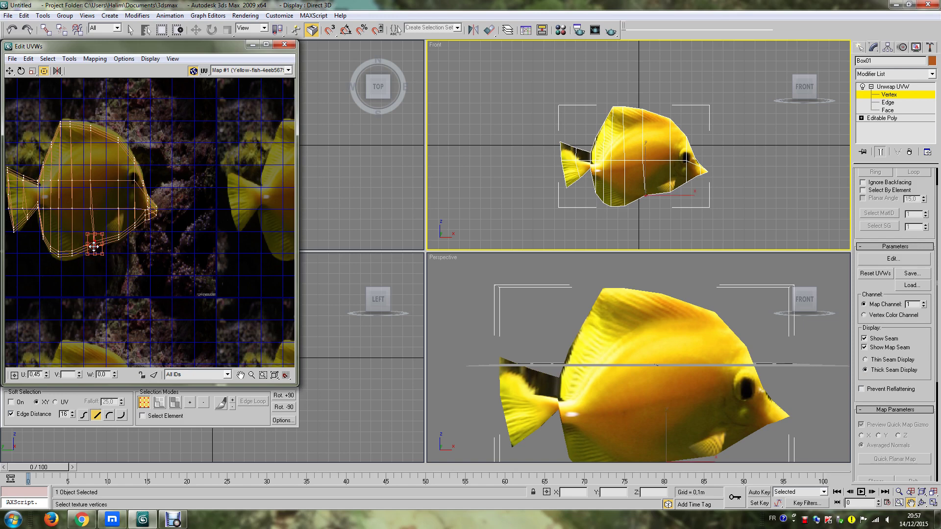
click(106, 275)
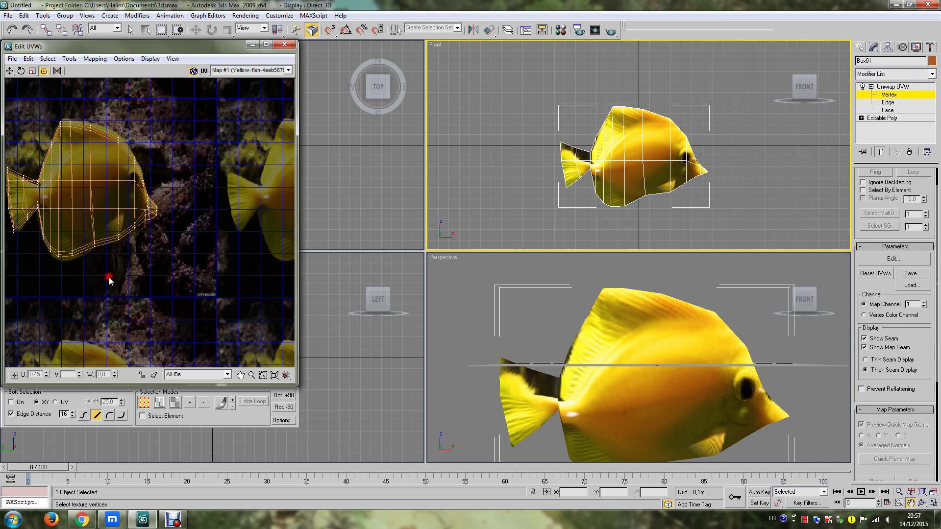
click(95, 244)
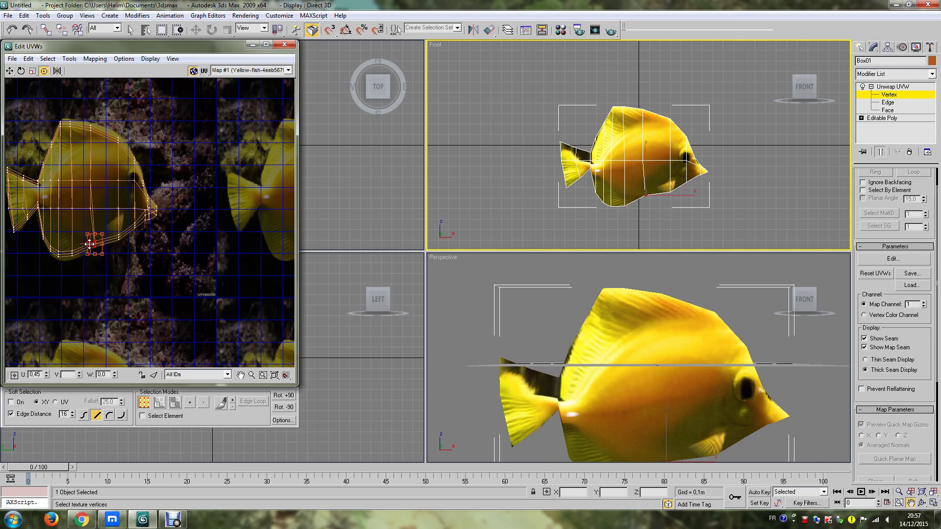
drag(98, 254, 90, 244)
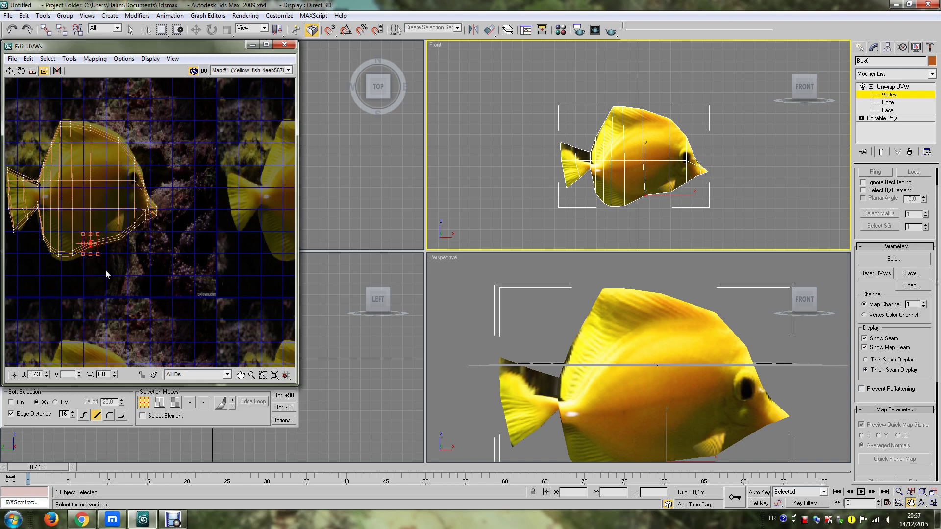
Step: Nudge the upper-back and dorsal-edge UV vertices slightly upward
click(119, 141)
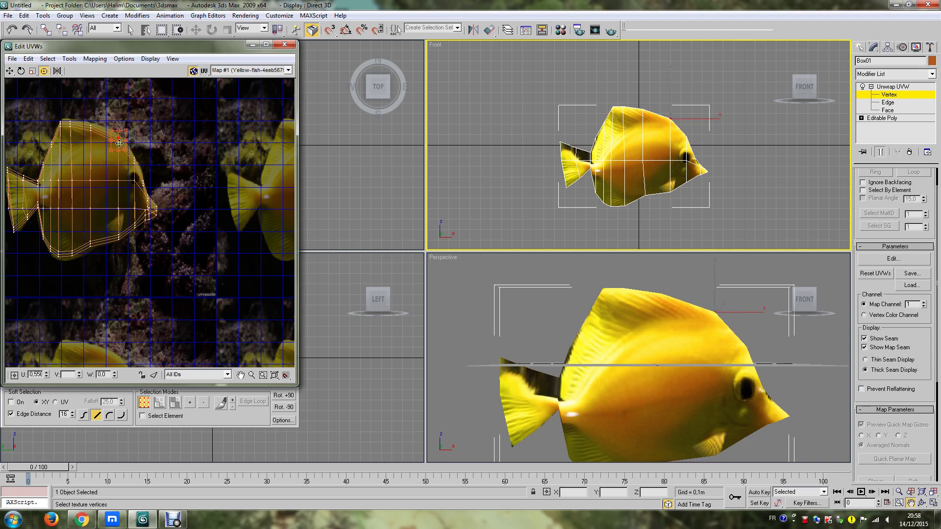
drag(118, 143, 117, 141)
click(118, 139)
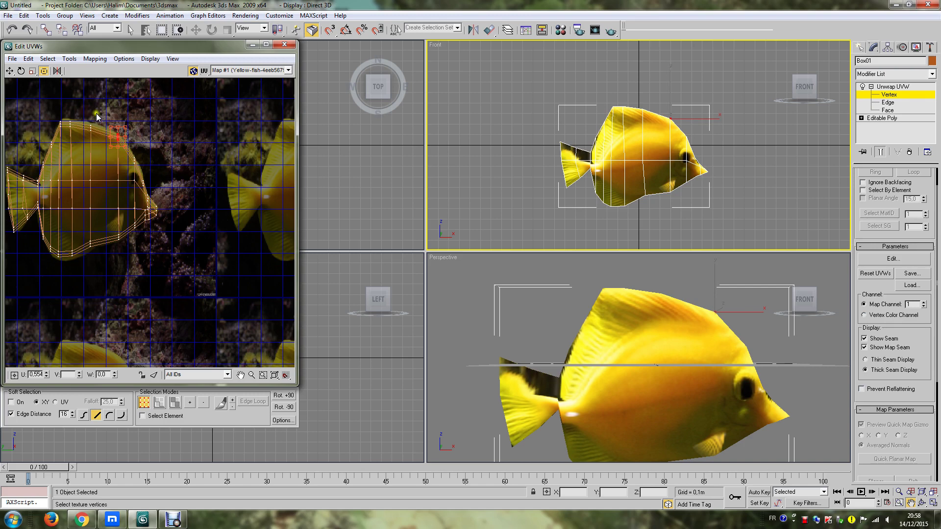
click(91, 127)
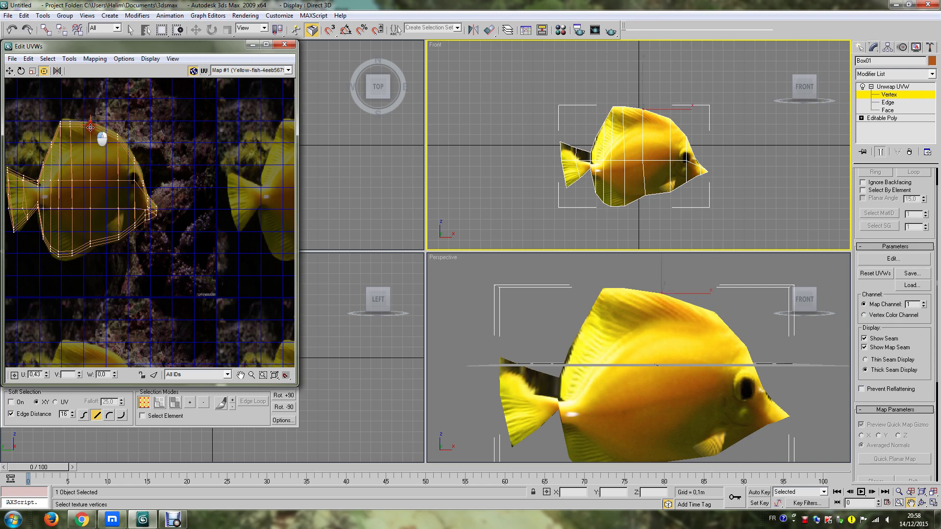
click(70, 124)
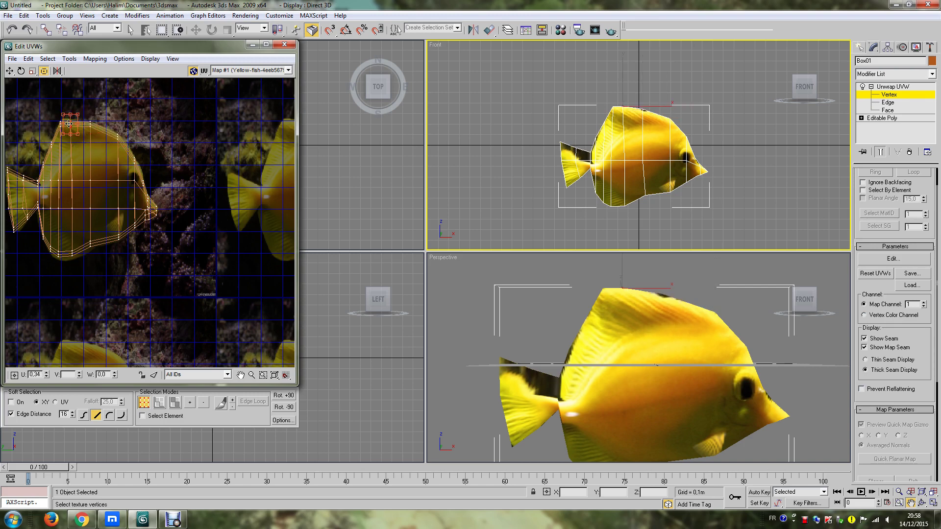
drag(69, 124, 68, 120)
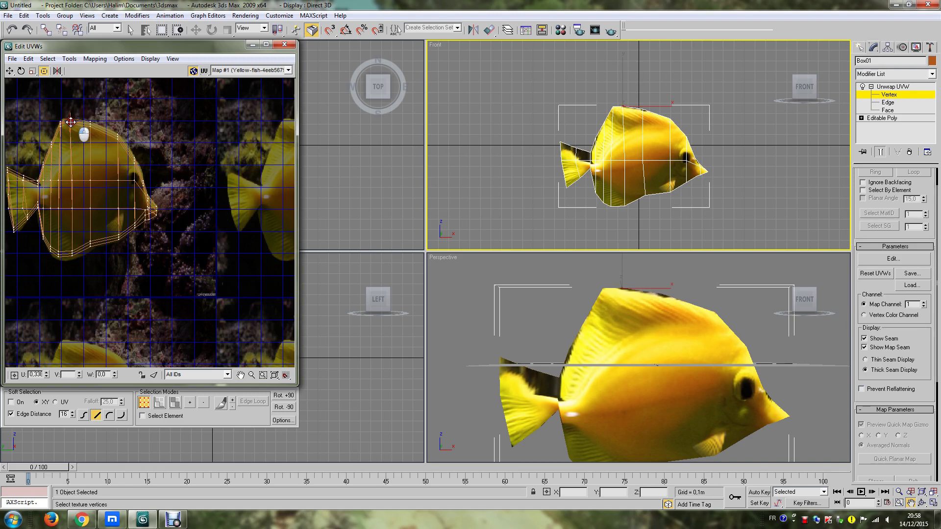
Step: Move the top-left and top UV vertices along the fin's upper outline
click(88, 156)
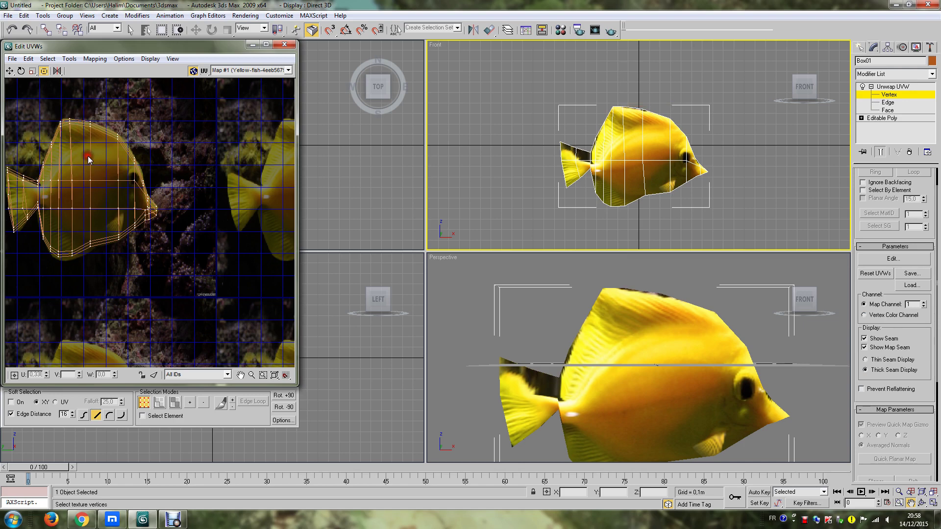
click(61, 124)
drag(61, 124, 64, 122)
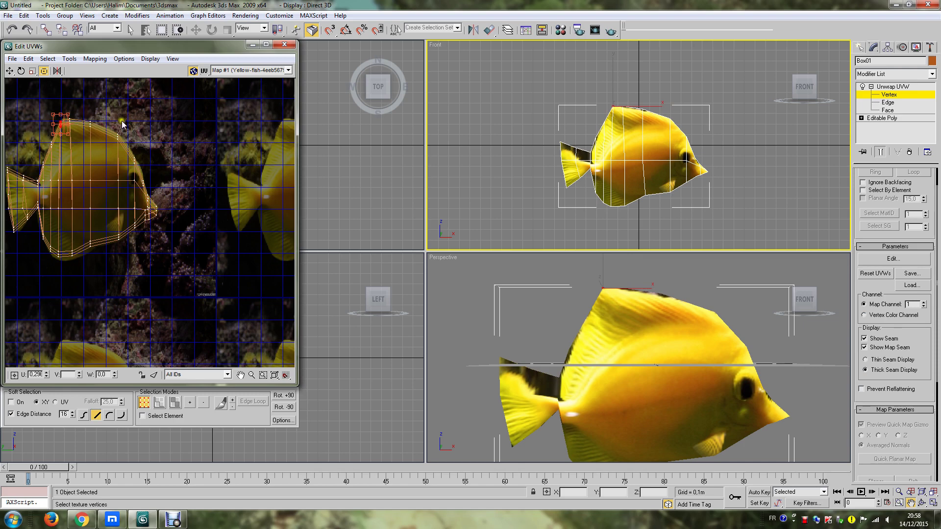
drag(60, 124, 86, 138)
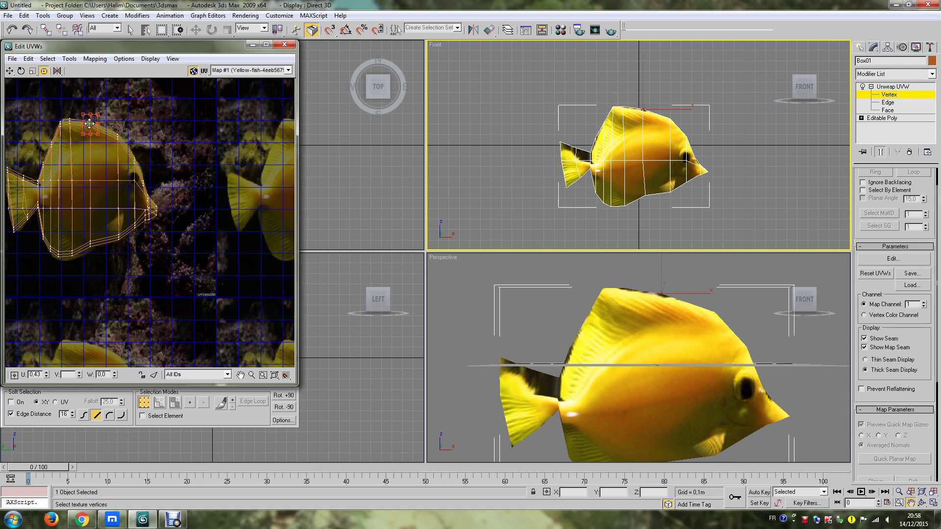
click(111, 116)
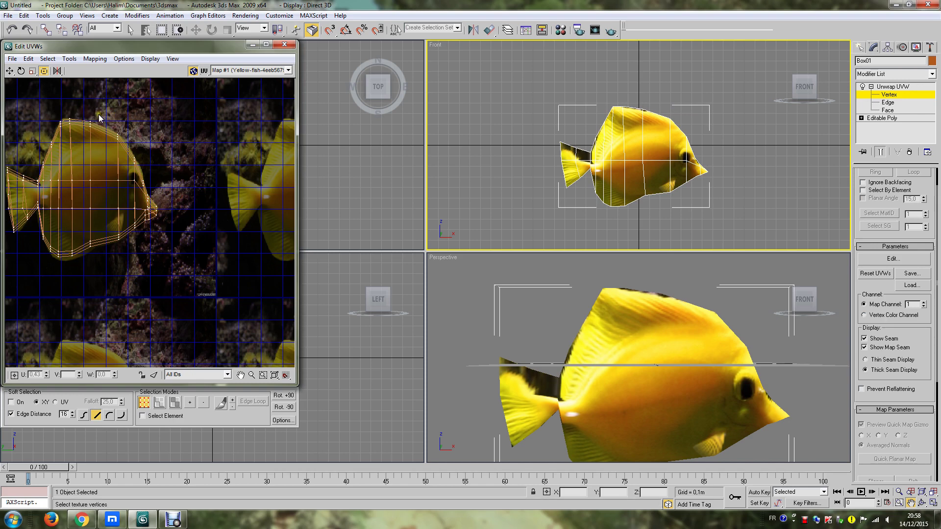
click(91, 121)
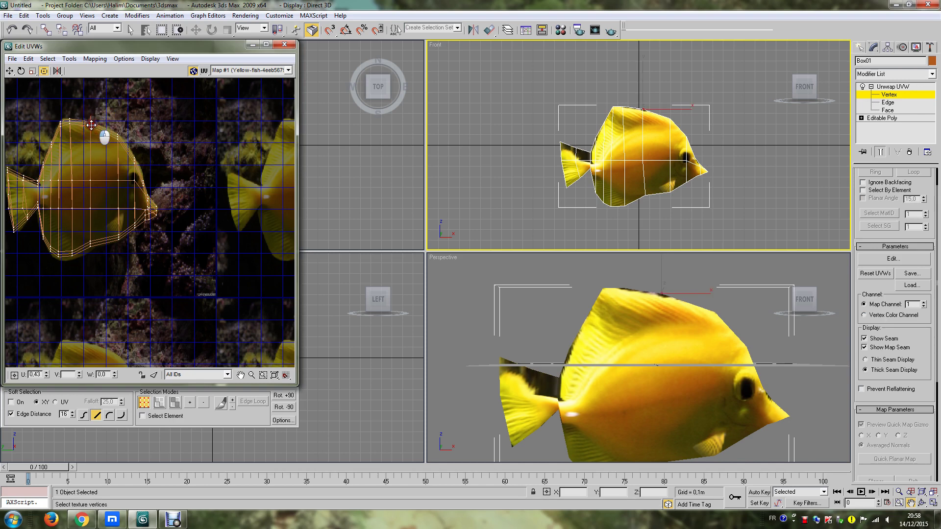
click(128, 125)
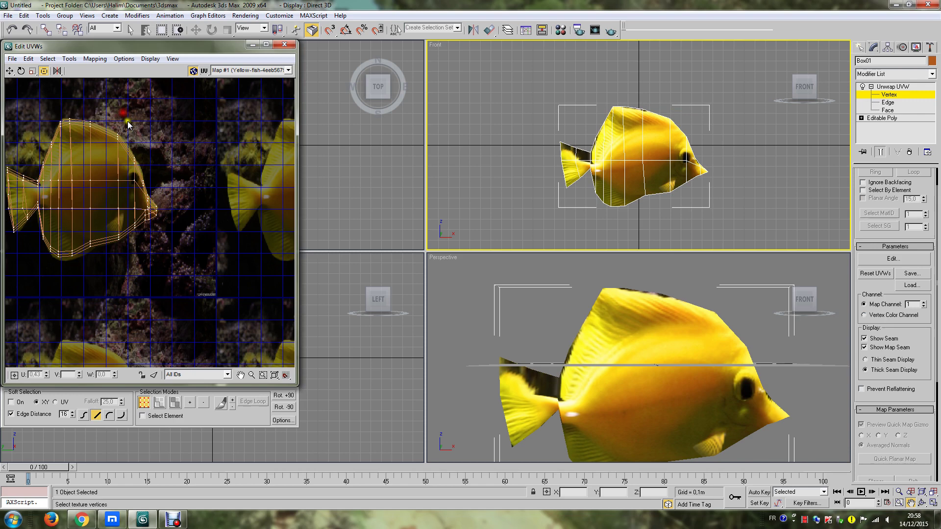
click(90, 121)
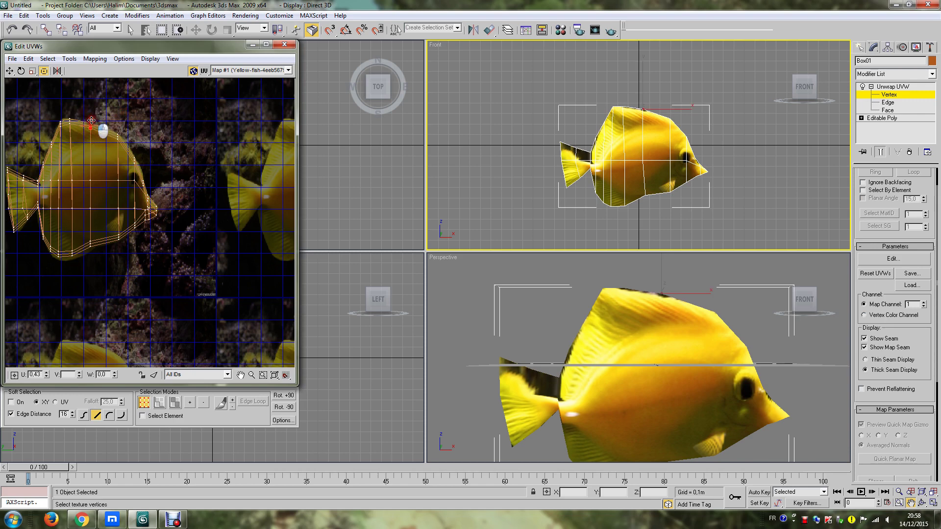
drag(91, 120, 64, 116)
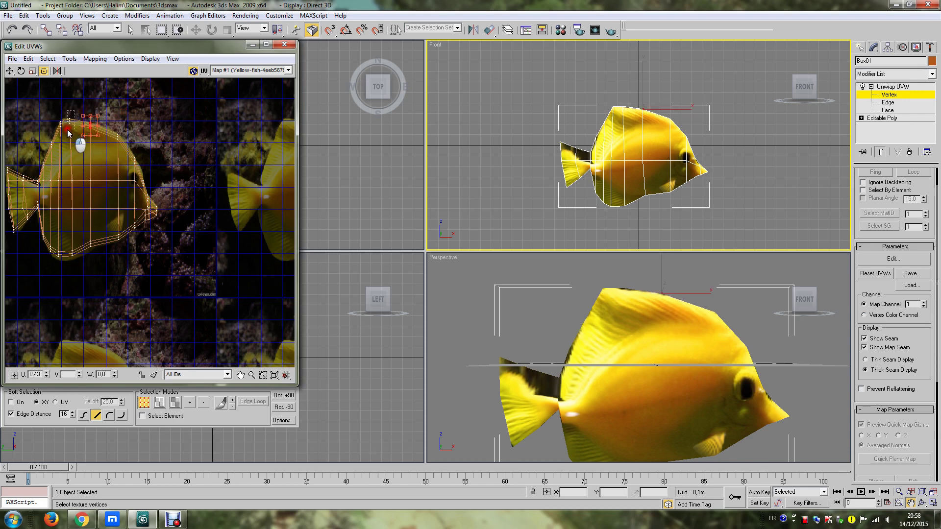
Step: Try nudging a tail UV vertex, undo it, and move the UV editor aside
click(23, 175)
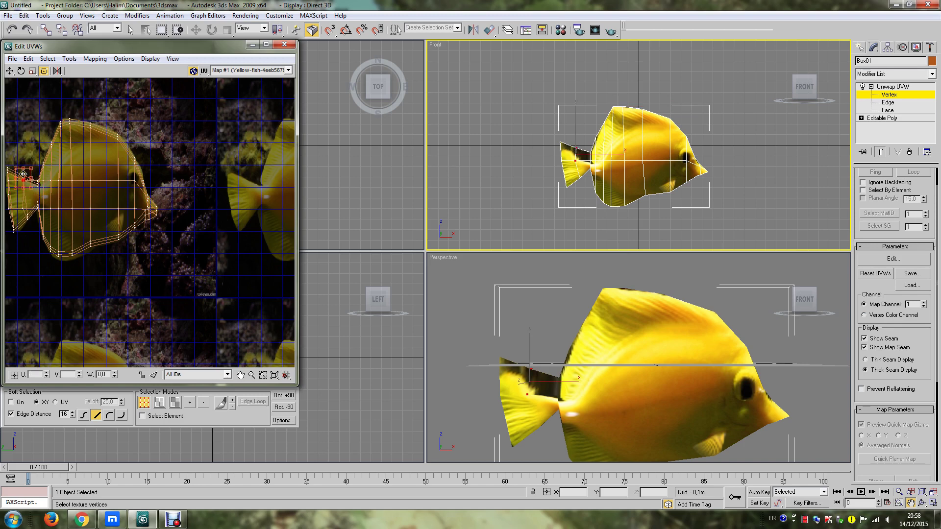
drag(22, 174, 19, 168)
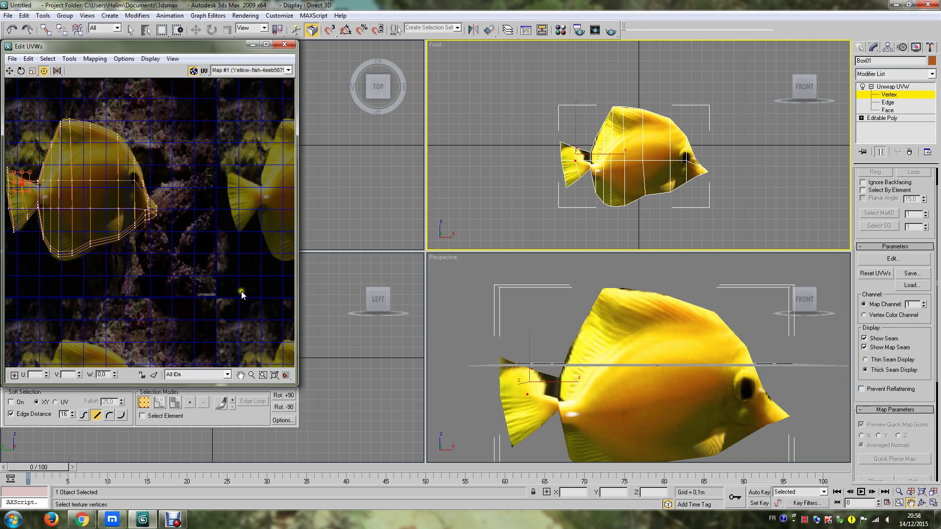
click(12, 29)
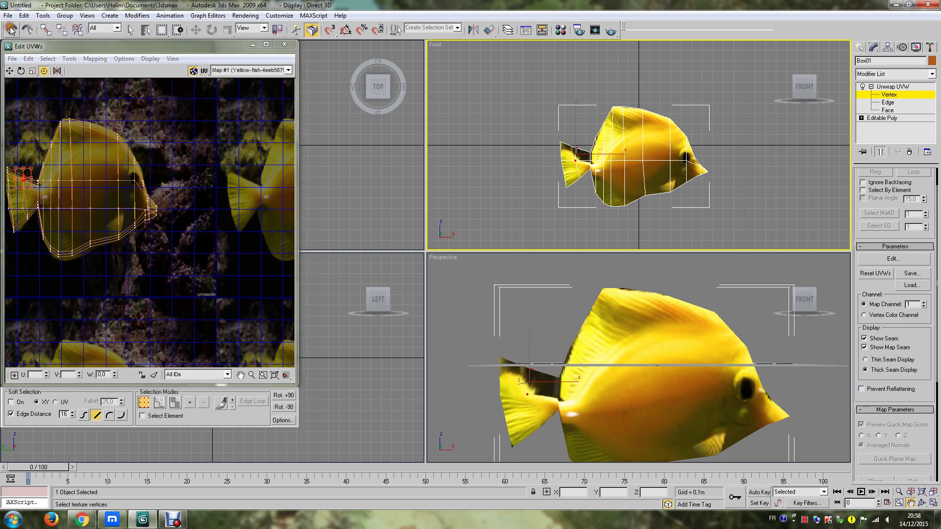
click(40, 271)
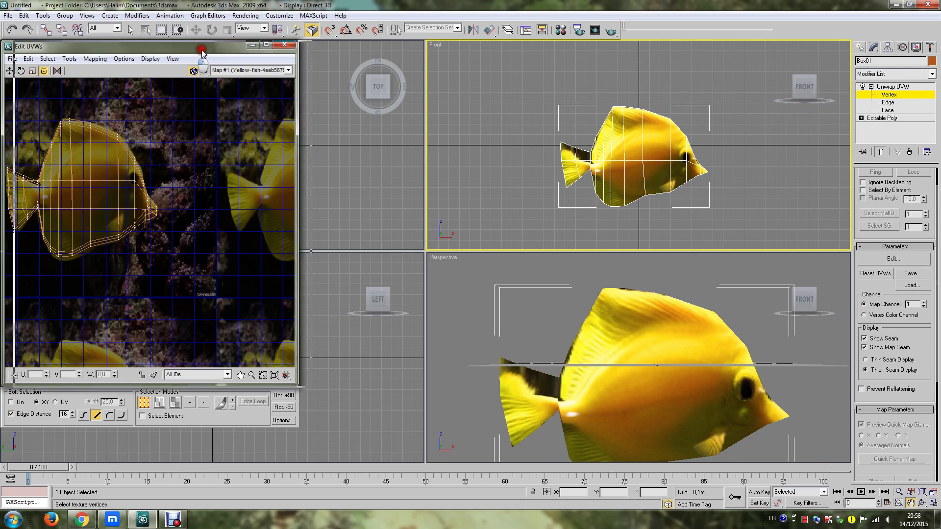
drag(189, 47, 336, 65)
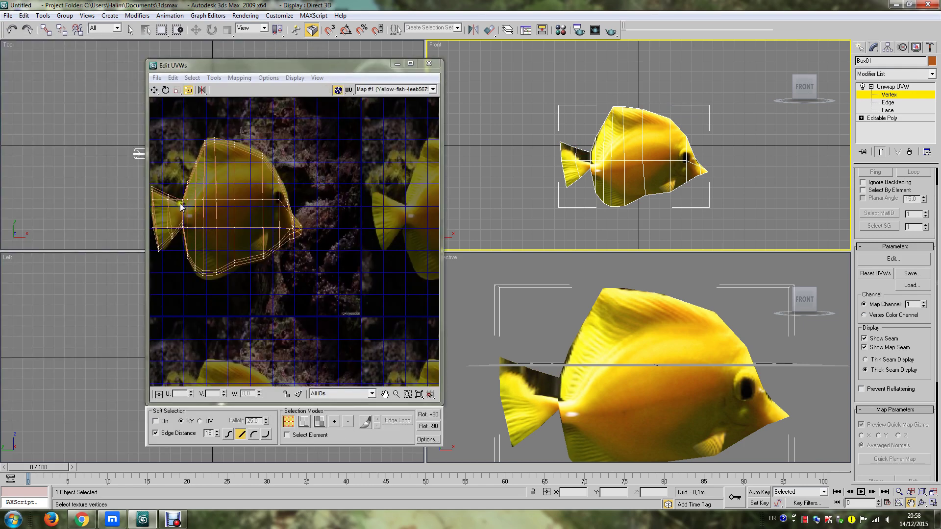
Step: Shift the tail UV vertices down to fit the tail in the texture
drag(177, 184, 147, 265)
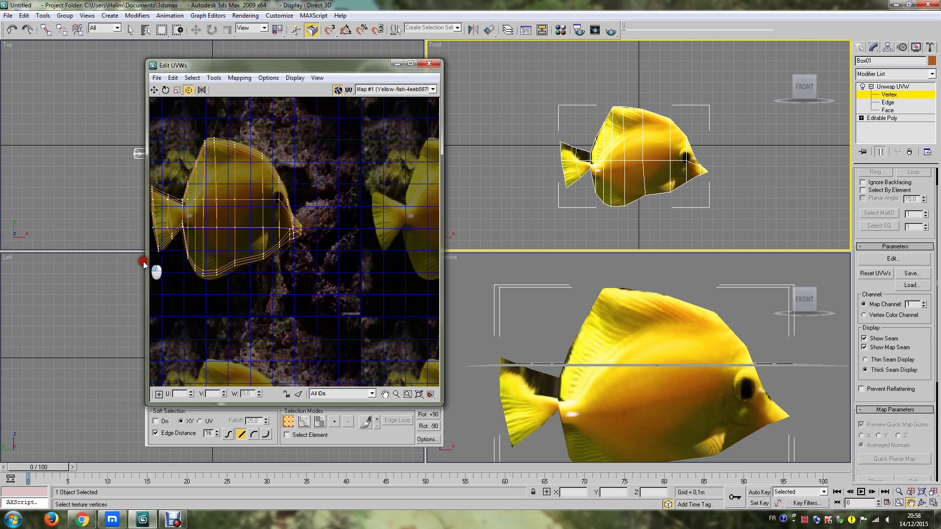
drag(183, 201, 181, 207)
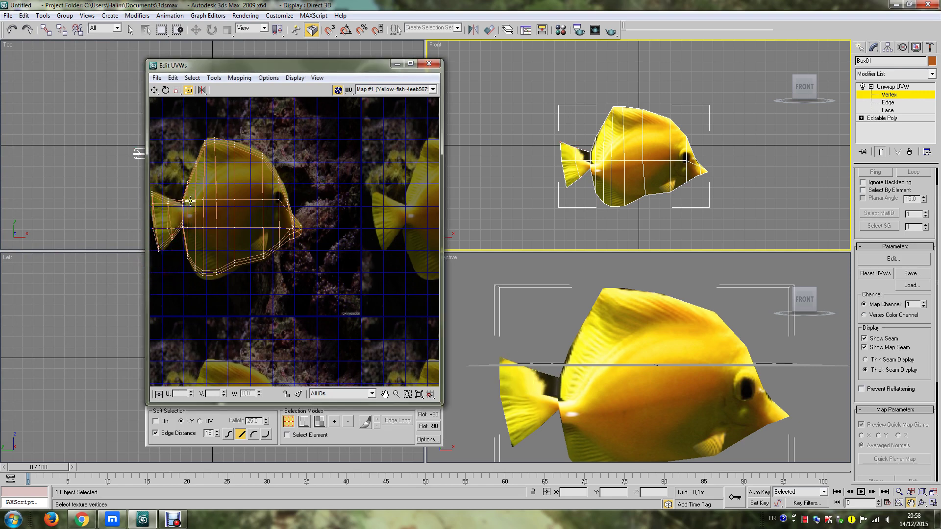
mouse_move(189, 192)
mouse_down()
mouse_move(175, 214)
mouse_move(181, 205)
mouse_up()
click(177, 285)
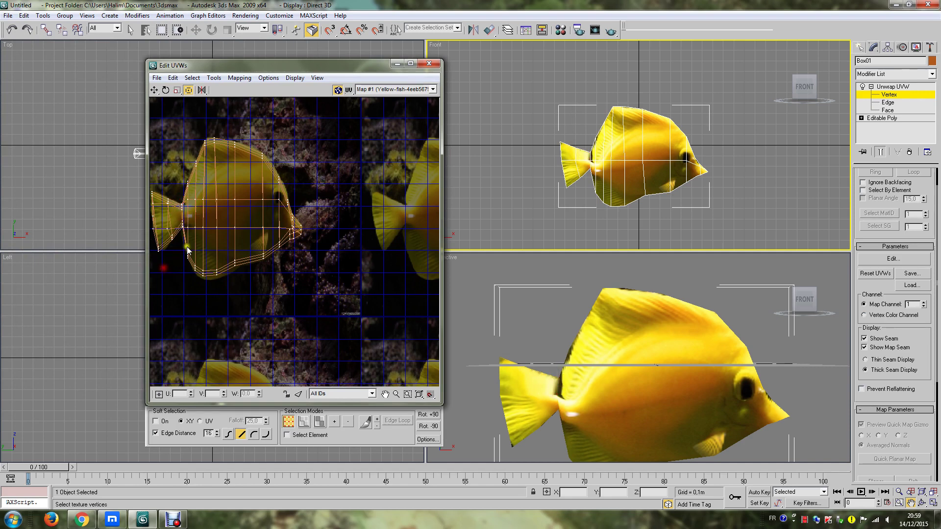
mouse_move(176, 196)
mouse_down()
mouse_move(192, 210)
mouse_move(193, 237)
mouse_move(184, 217)
mouse_up()
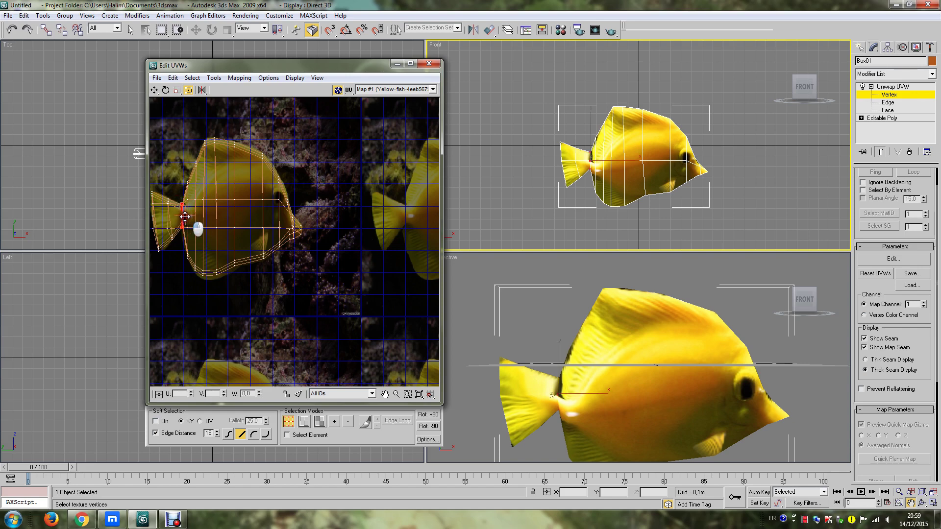
click(205, 216)
click(178, 213)
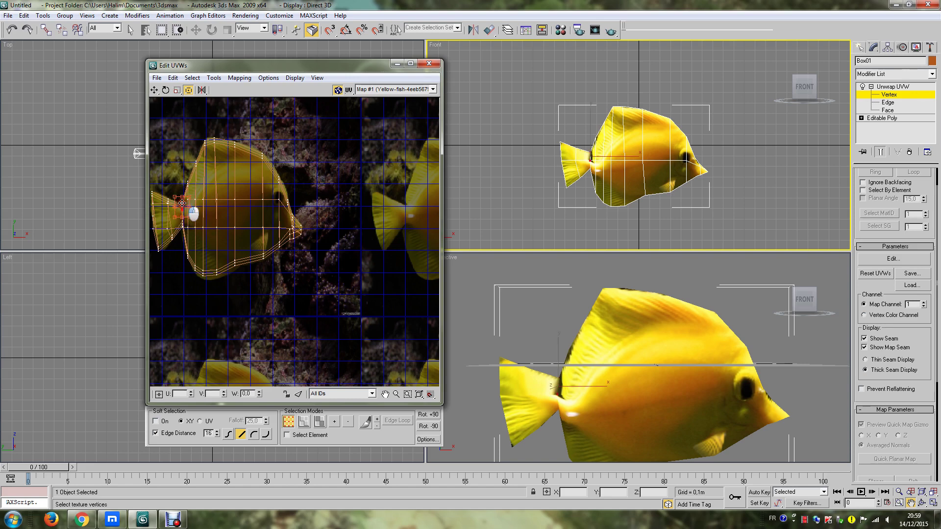
drag(182, 203, 182, 206)
Step: Fine-tune the tail-joint and tail-base UV vertices with small nudges
click(169, 251)
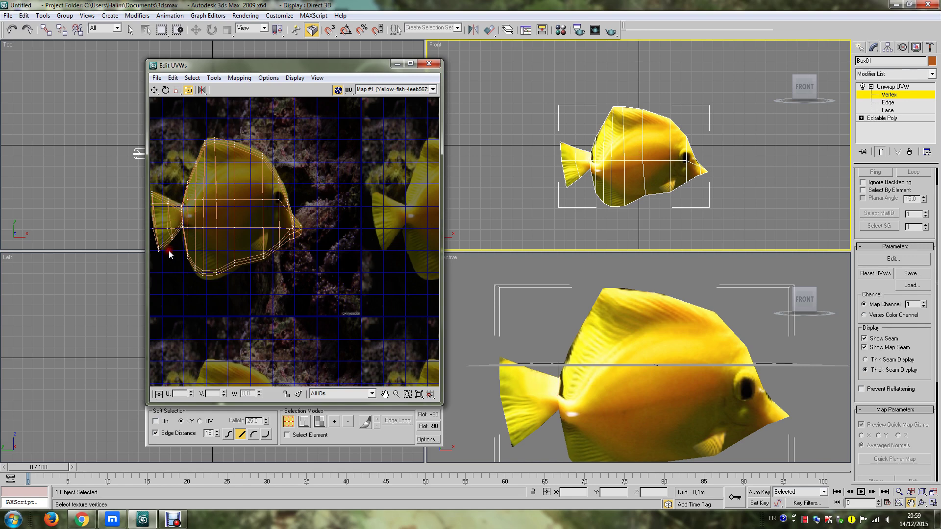
click(185, 206)
drag(184, 206, 182, 211)
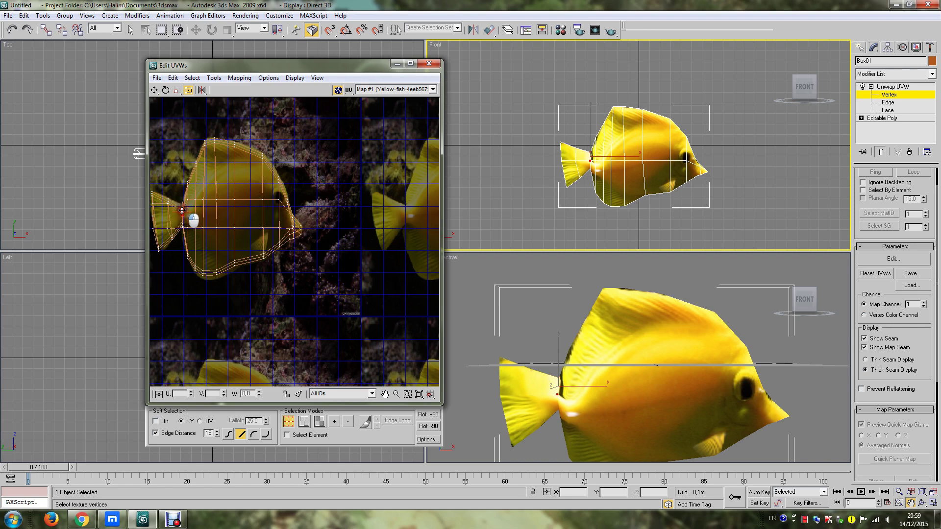
click(177, 250)
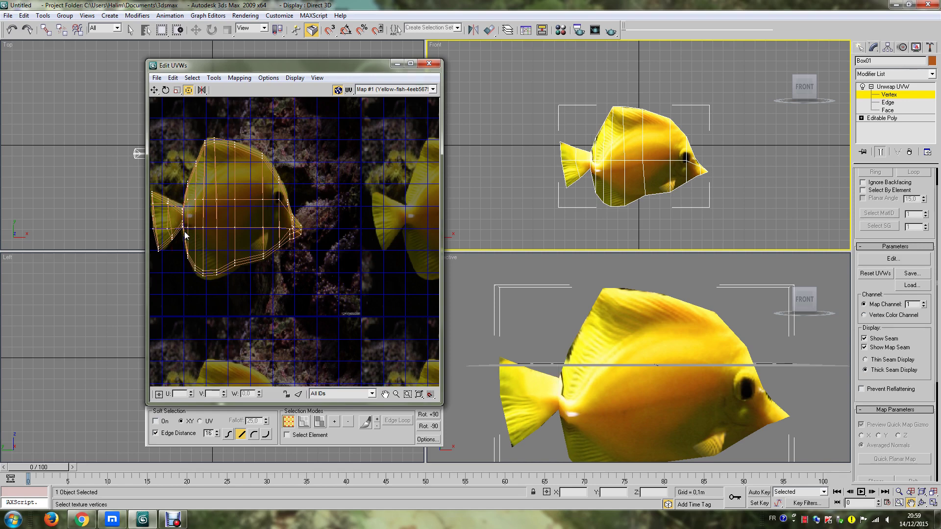
click(188, 186)
drag(187, 182, 189, 182)
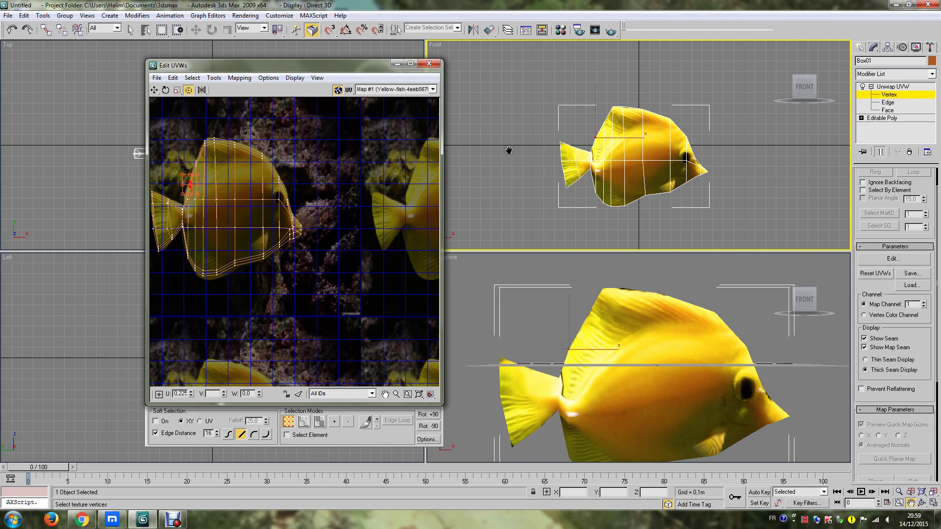
click(206, 212)
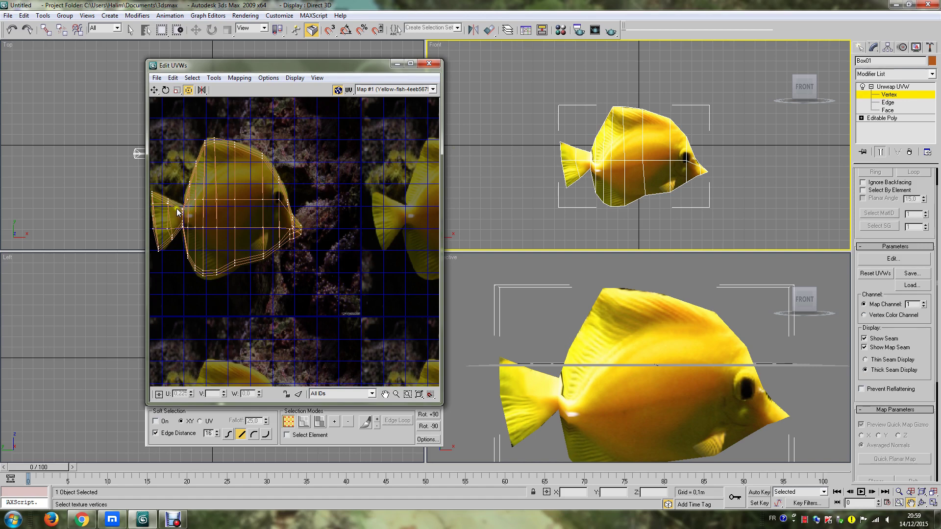
drag(175, 197, 200, 236)
click(185, 199)
drag(185, 200, 187, 199)
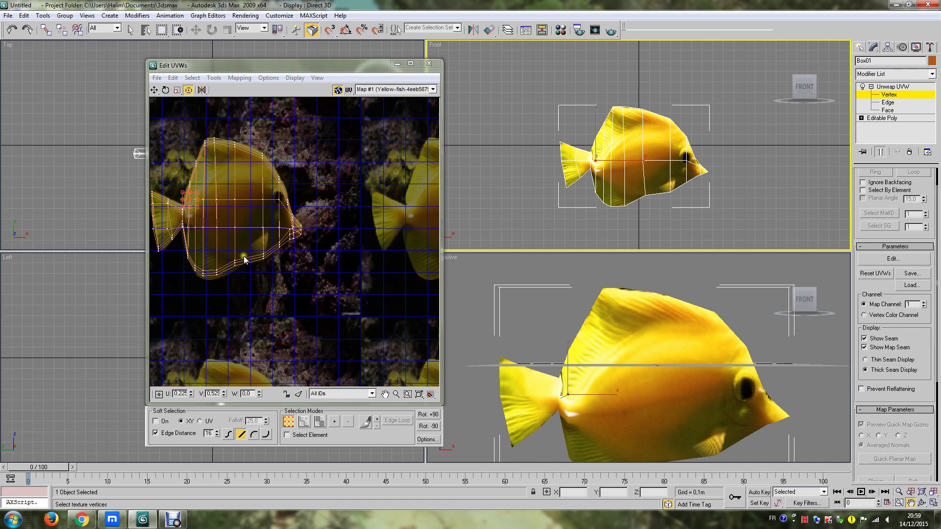
Step: Check the bottom-edge and nose-tip UV vertices against the fish outline
drag(246, 269, 233, 266)
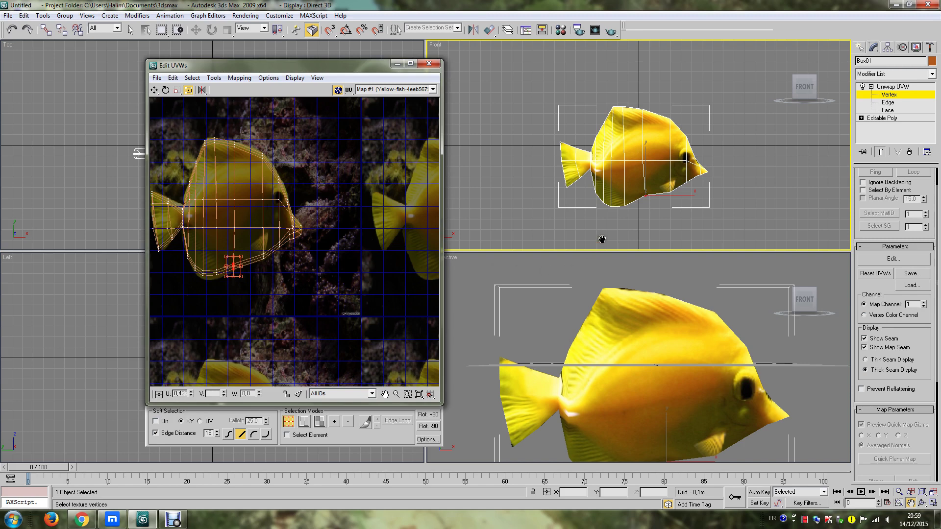
click(311, 269)
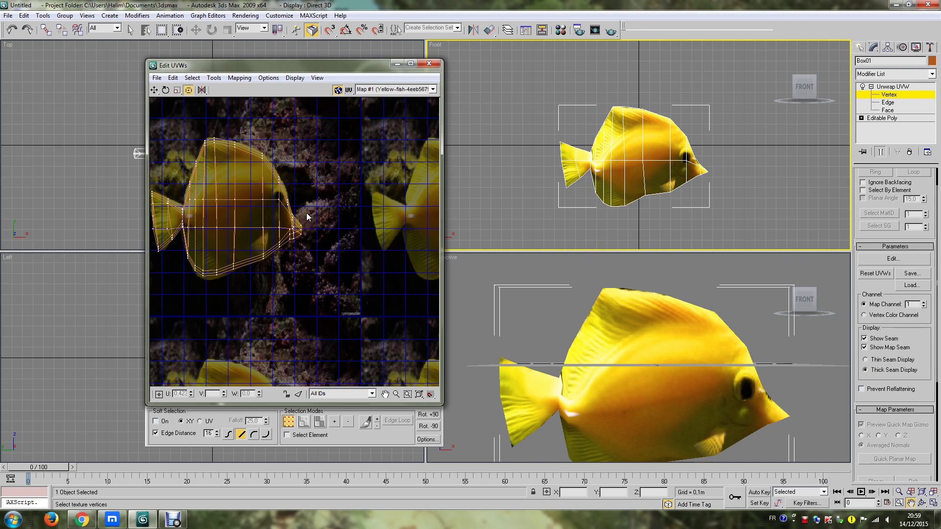
click(319, 249)
drag(282, 253, 310, 218)
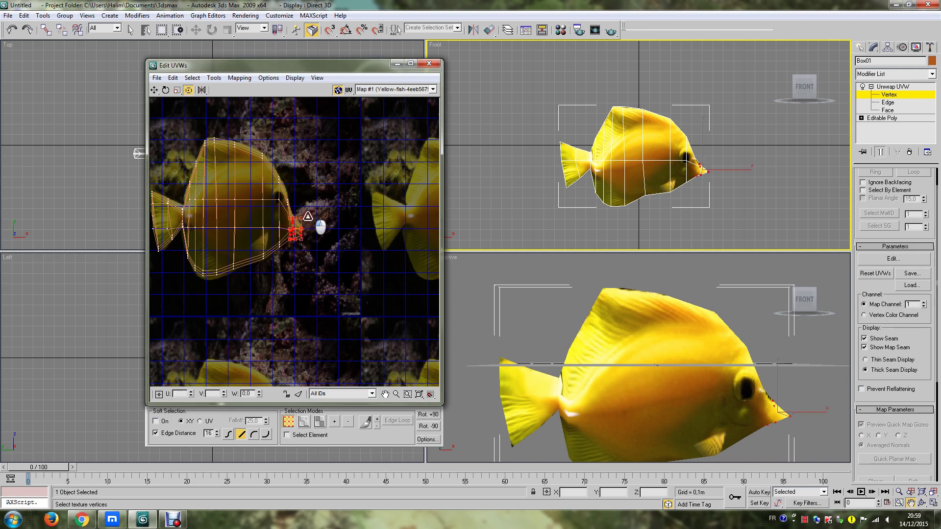
click(321, 255)
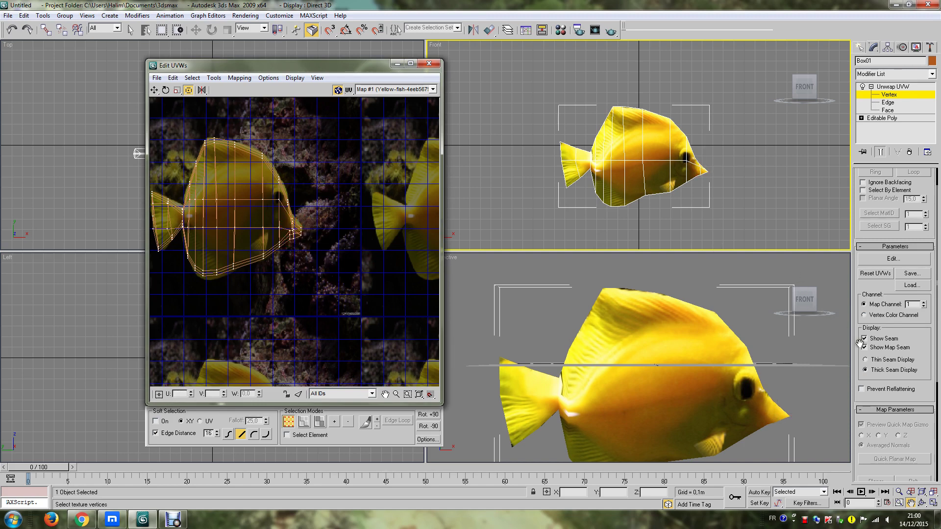
Step: Close the Edit UVWs window, visit Editable Poly past the warning, and return to Unwrap UVW
click(429, 64)
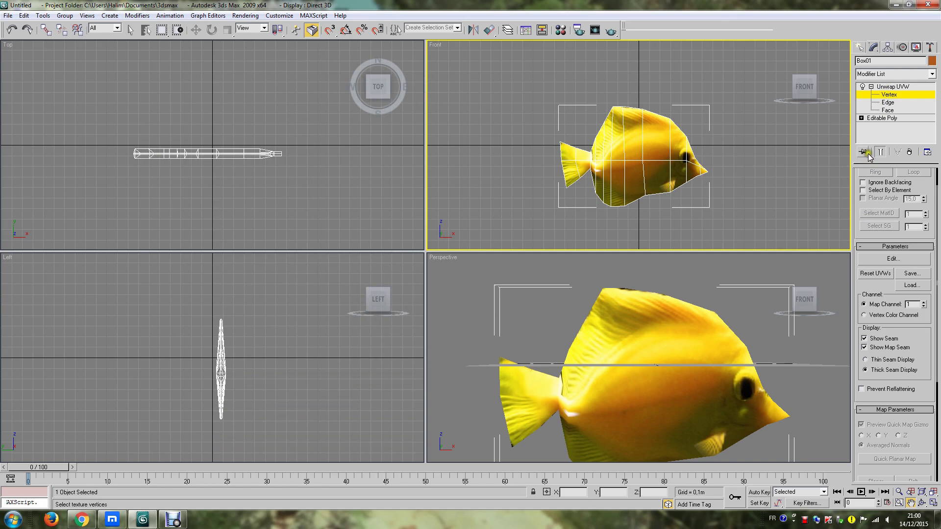
drag(868, 215, 857, 252)
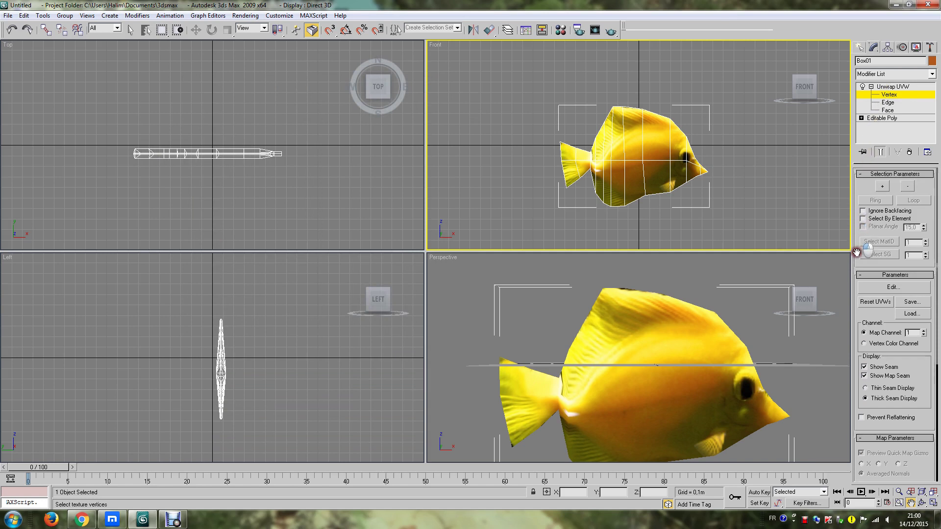
click(880, 119)
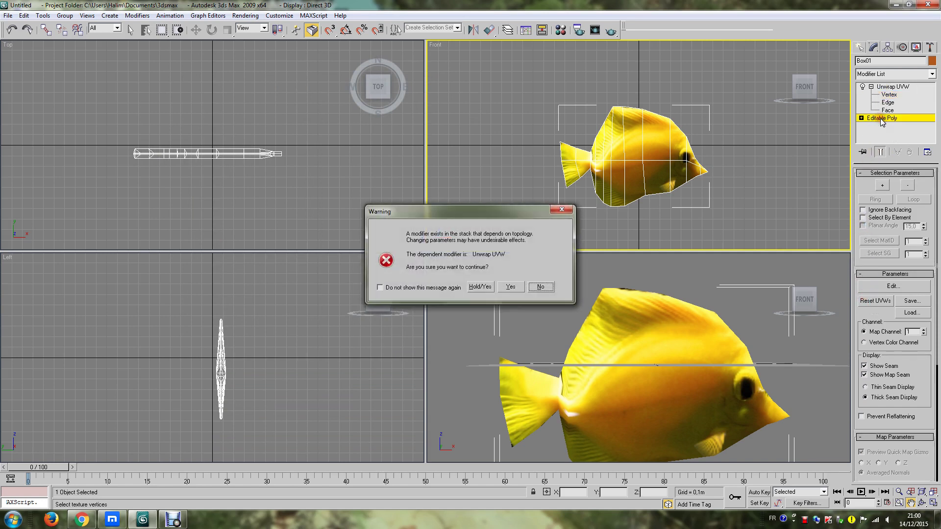
click(512, 287)
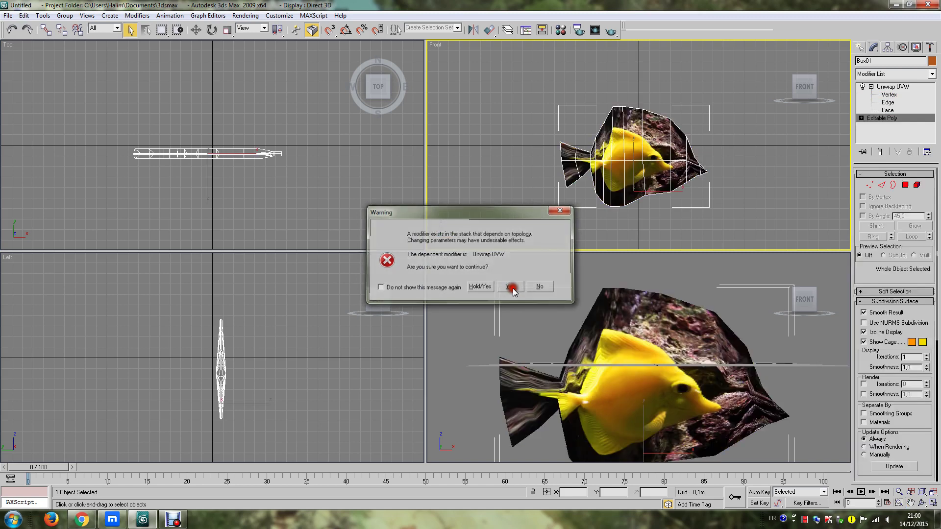
click(891, 88)
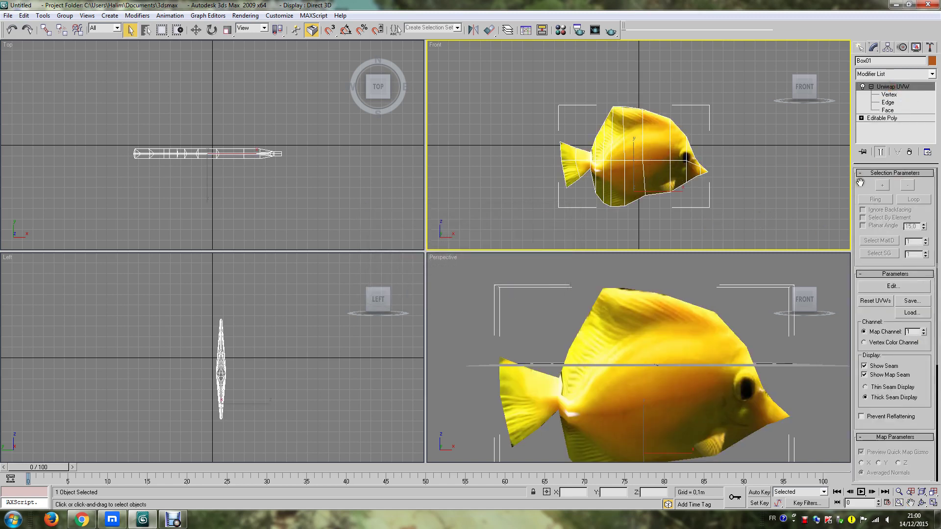
Step: Reselect the fish and orbit the Perspective view to see its textured side
drag(861, 194, 857, 211)
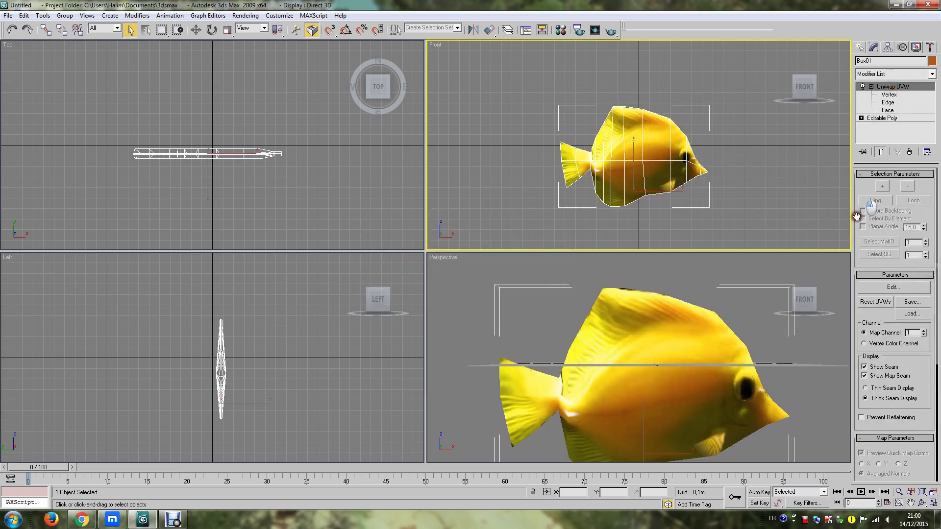
right_click(882, 87)
click(759, 115)
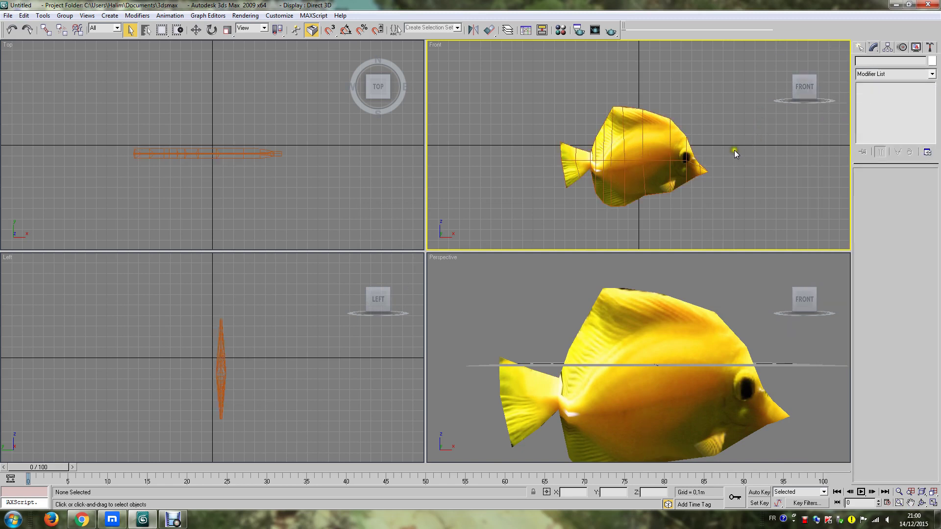
drag(725, 99, 556, 196)
click(737, 165)
mouse_move(804, 300)
mouse_down()
mouse_move(727, 312)
mouse_move(789, 308)
mouse_up()
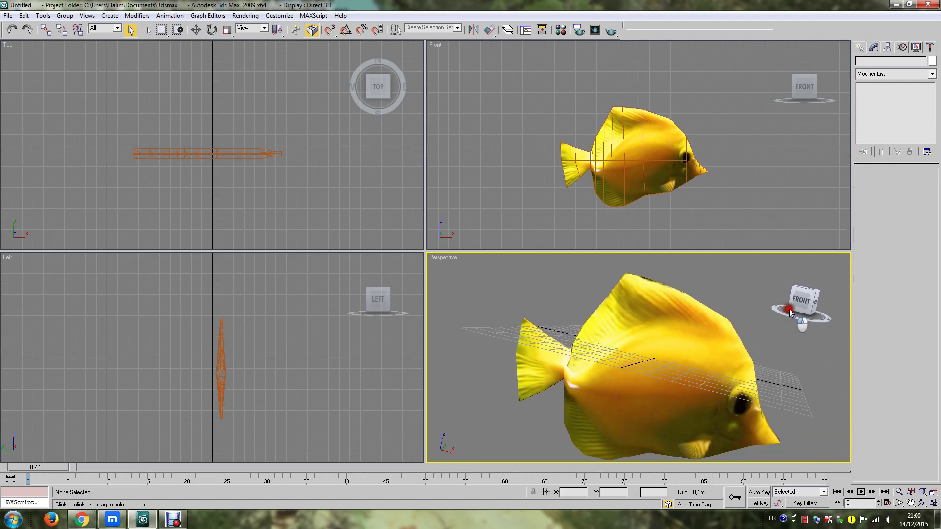
click(675, 151)
Step: Collapse all the fish's modifiers to an editable poly and enable NURMS subdivision
right_click(877, 86)
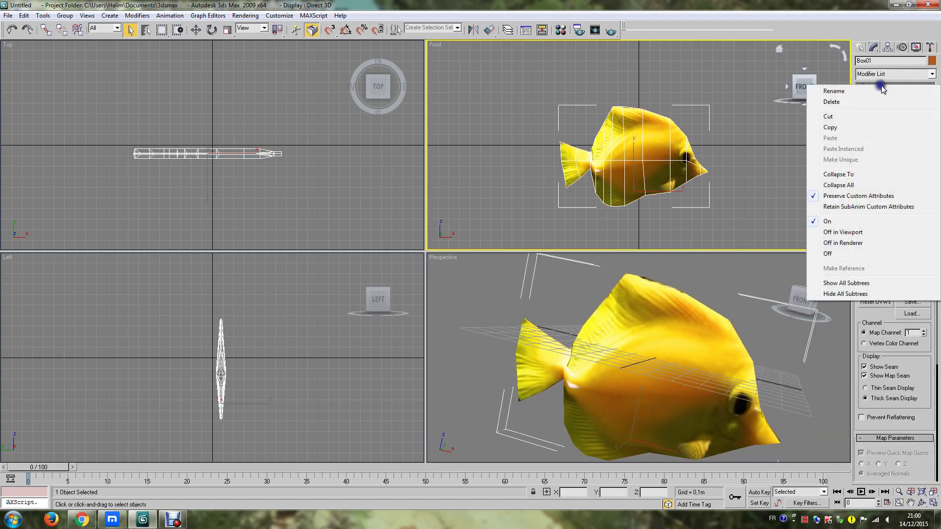
click(842, 185)
click(529, 289)
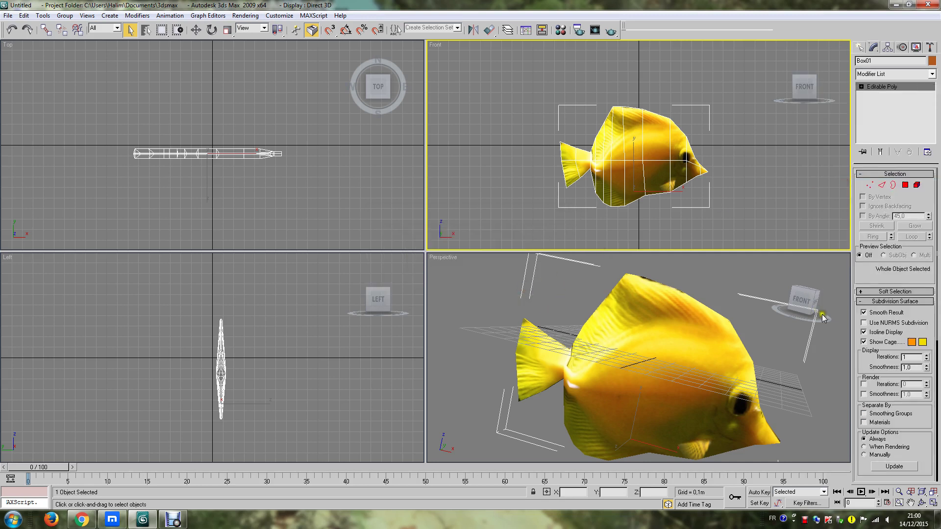
click(864, 322)
Step: Orbit the Perspective view around the smoothed fish to inspect both sides
click(763, 190)
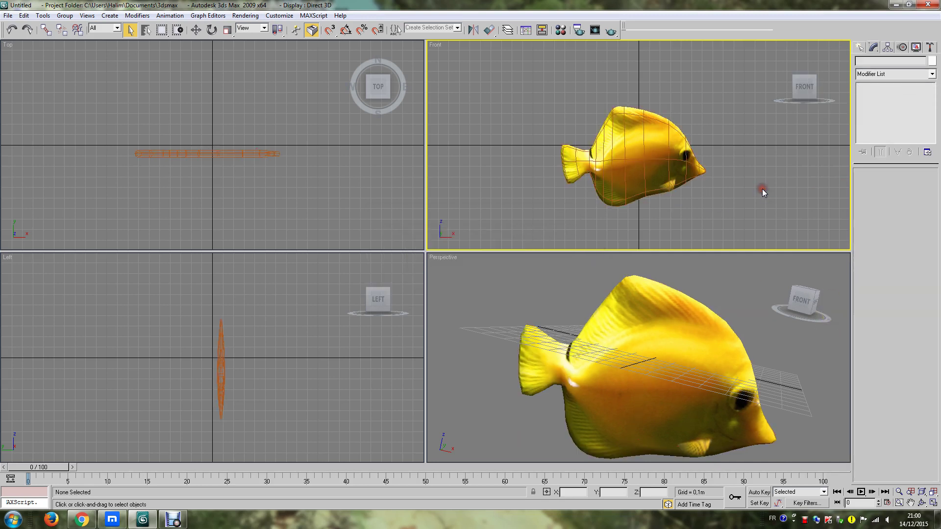
click(725, 351)
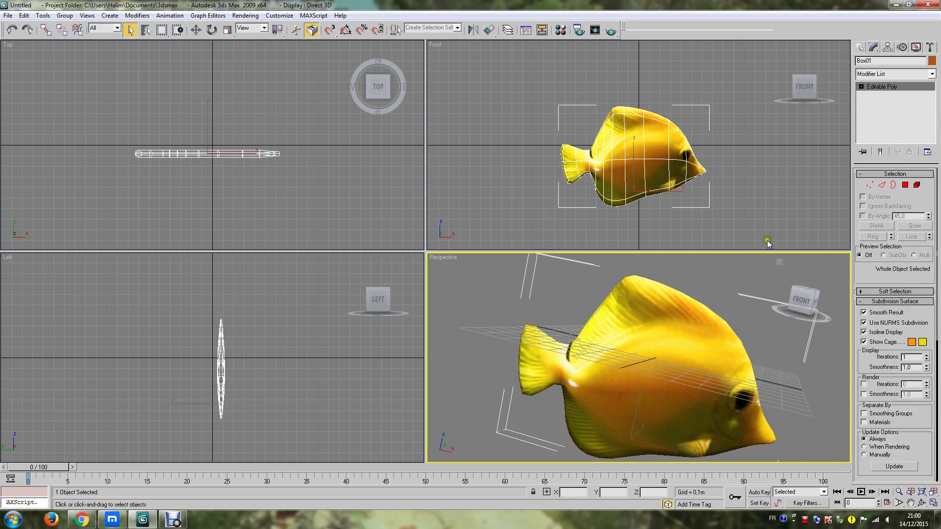
mouse_move(795, 307)
mouse_down()
mouse_move(704, 298)
mouse_move(800, 302)
mouse_up()
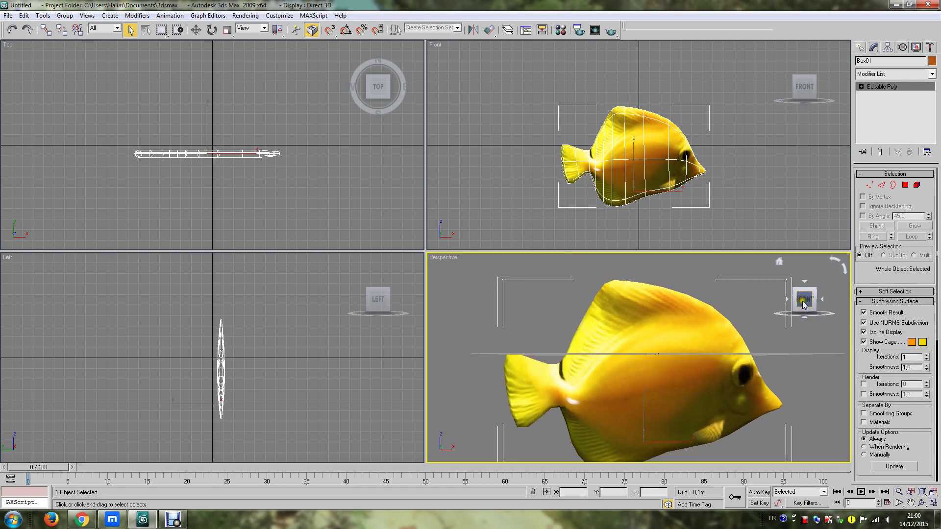
mouse_move(802, 304)
mouse_down()
mouse_move(782, 307)
mouse_move(792, 301)
mouse_up()
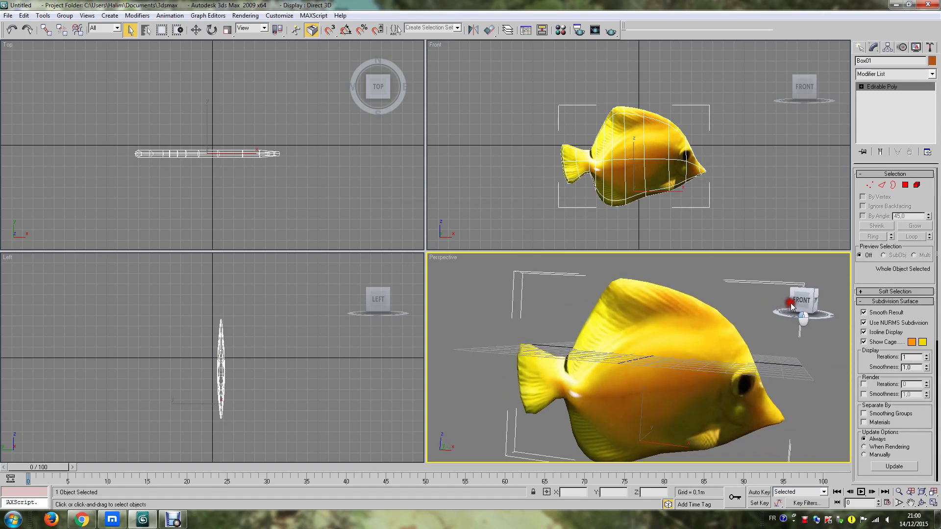
click(770, 194)
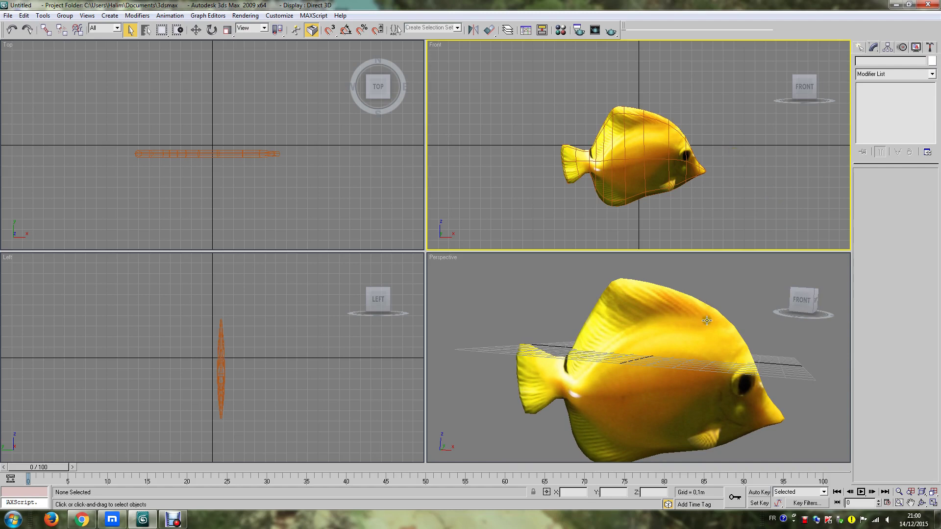
Step: Render the Front view of the textured fish and close the rendered frame
click(611, 30)
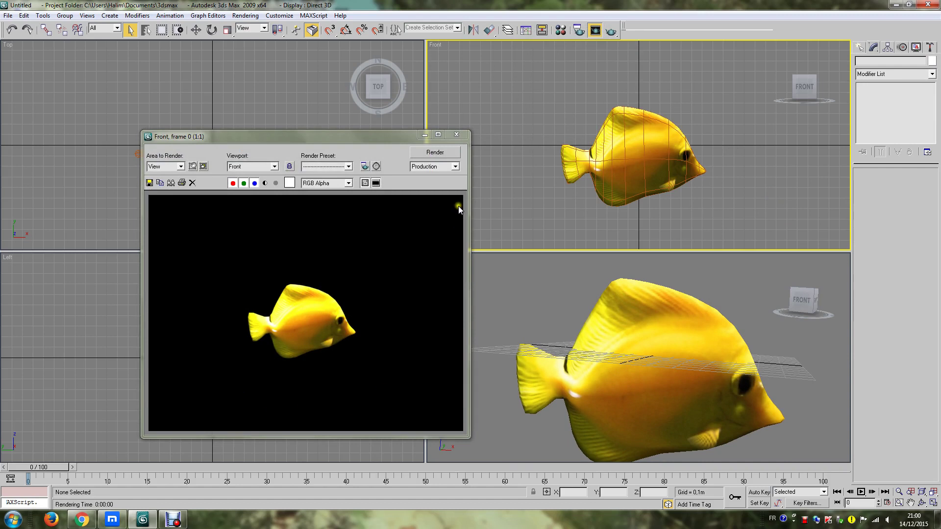
click(456, 134)
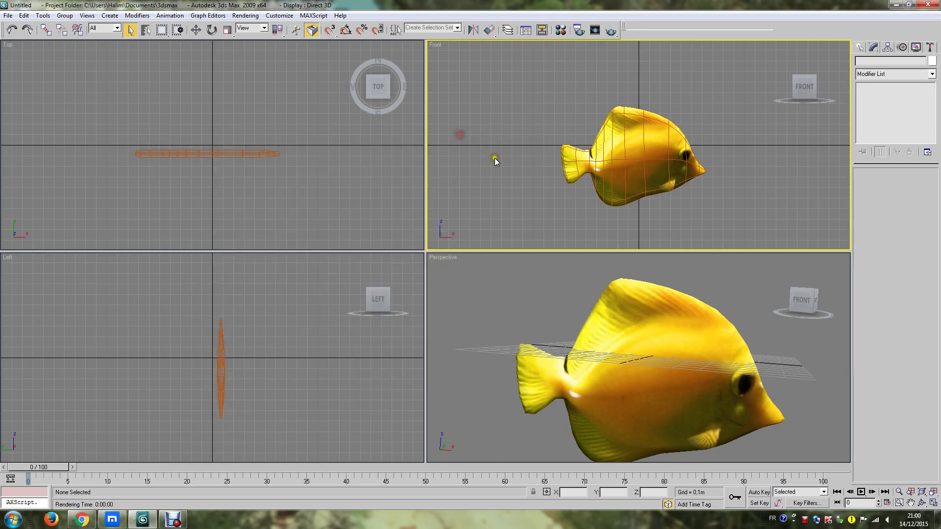
click(644, 161)
click(742, 192)
Step: Zoom the Top viewport out so the fish appears small
click(321, 181)
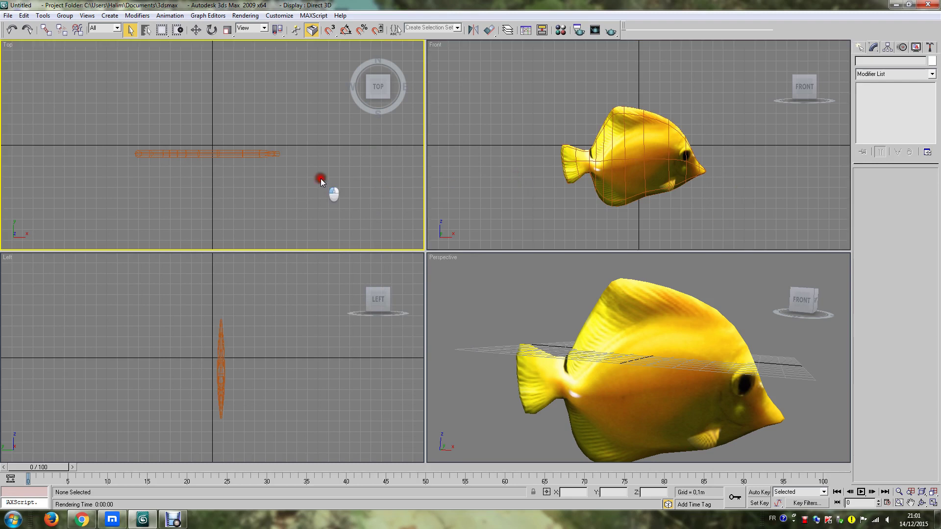
click(899, 492)
drag(339, 172, 368, 240)
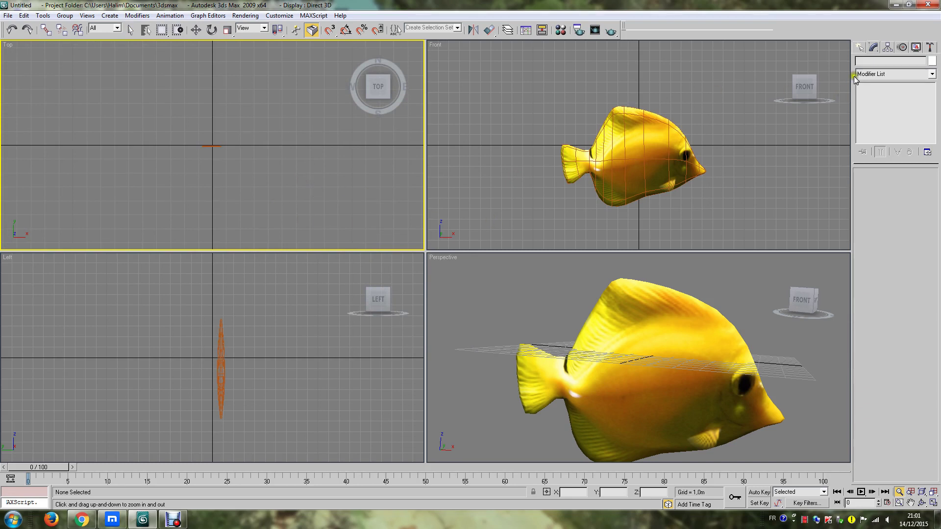
Step: Draw a closed, wavy Line spline loop around the fish in the Top view
click(860, 47)
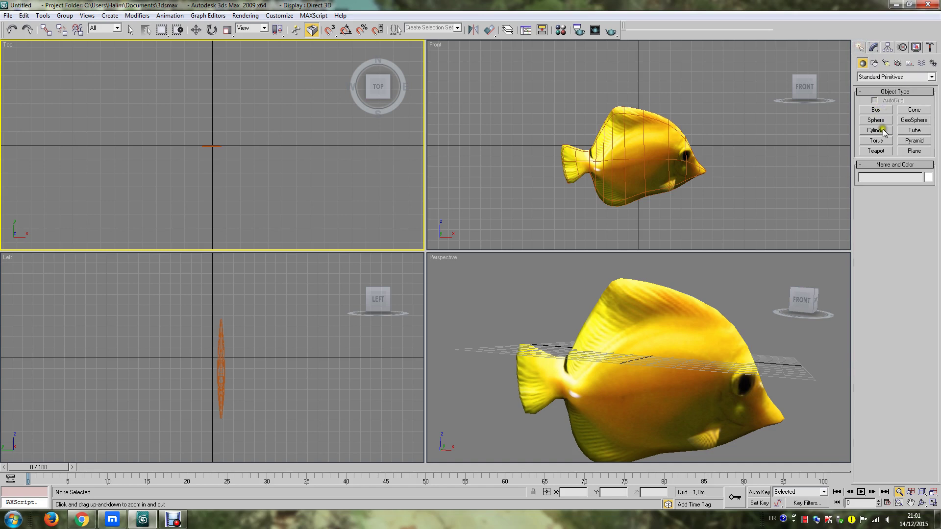
click(874, 63)
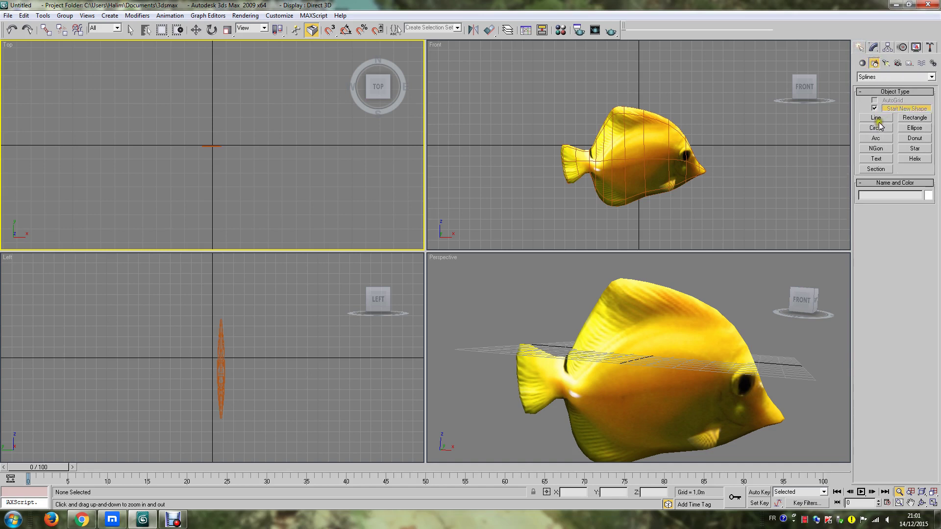
click(877, 118)
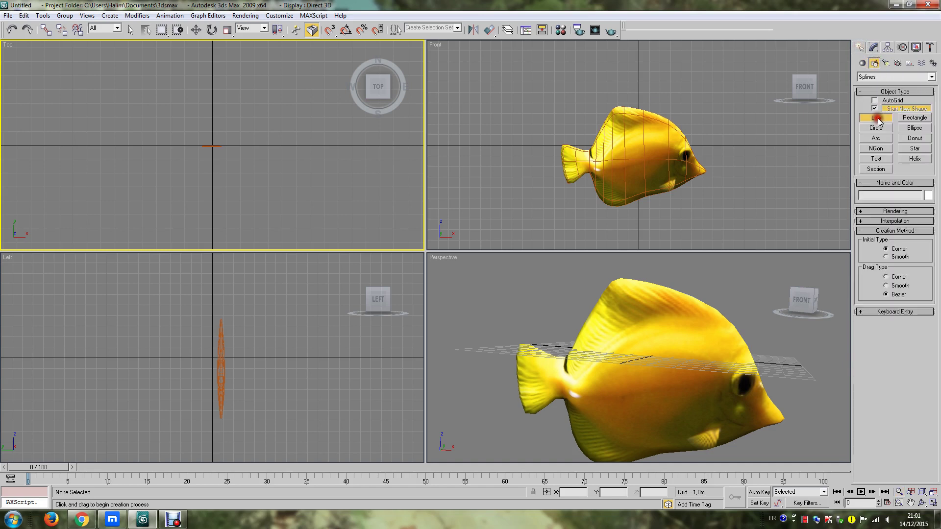
click(196, 188)
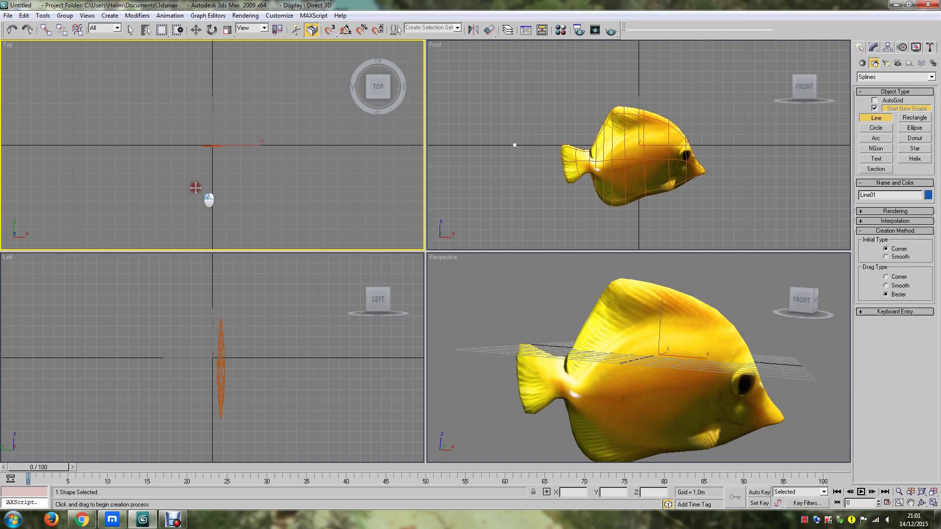
drag(214, 188, 227, 181)
click(243, 169)
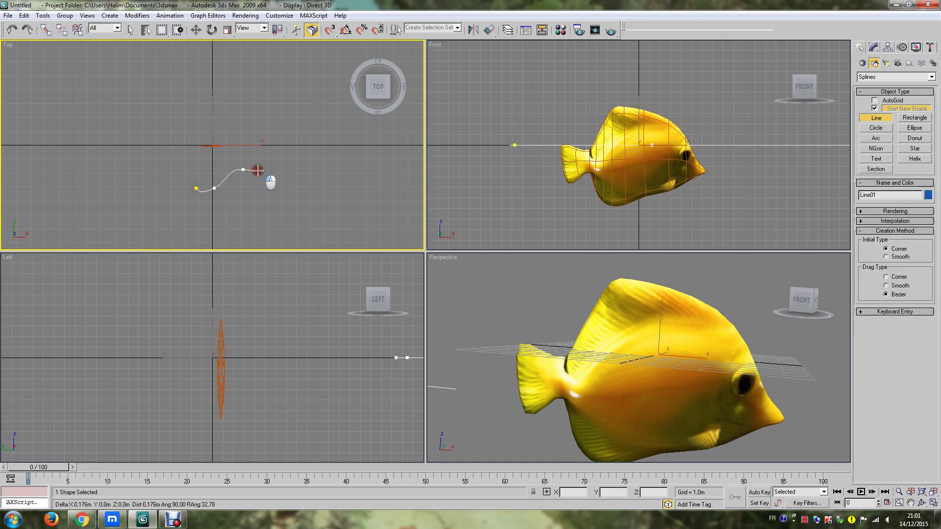
click(274, 168)
click(286, 124)
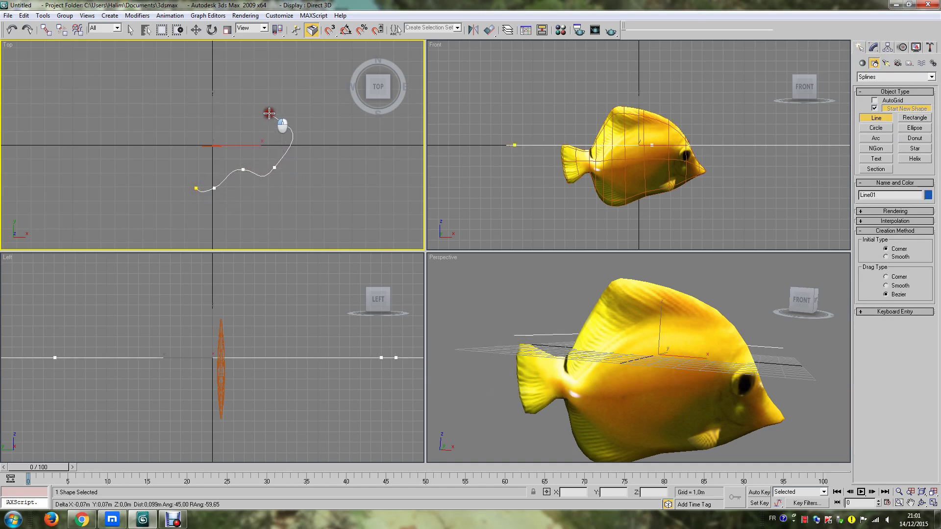
click(247, 98)
click(204, 104)
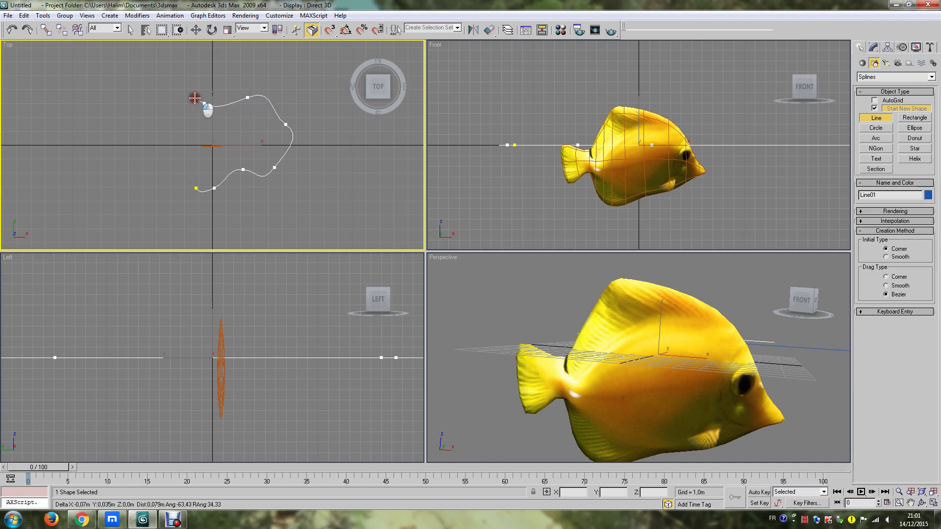
click(162, 101)
click(158, 147)
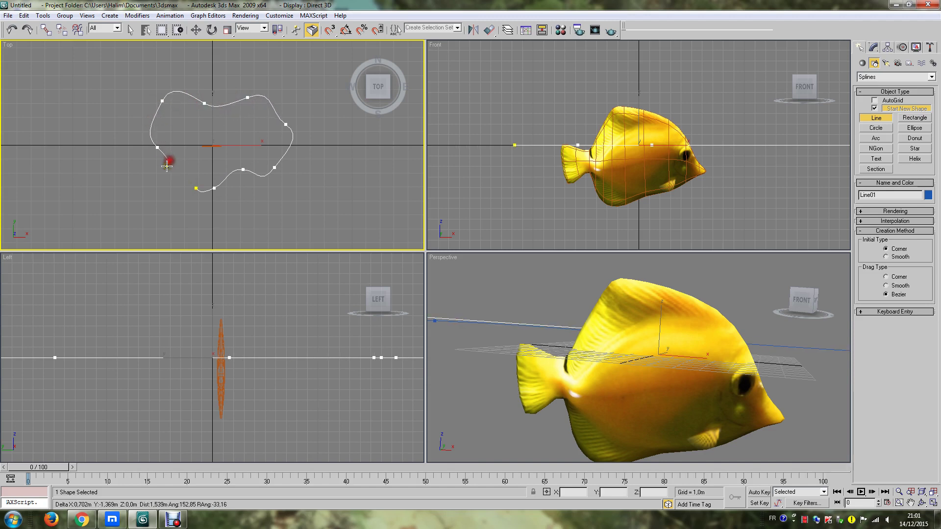
click(167, 167)
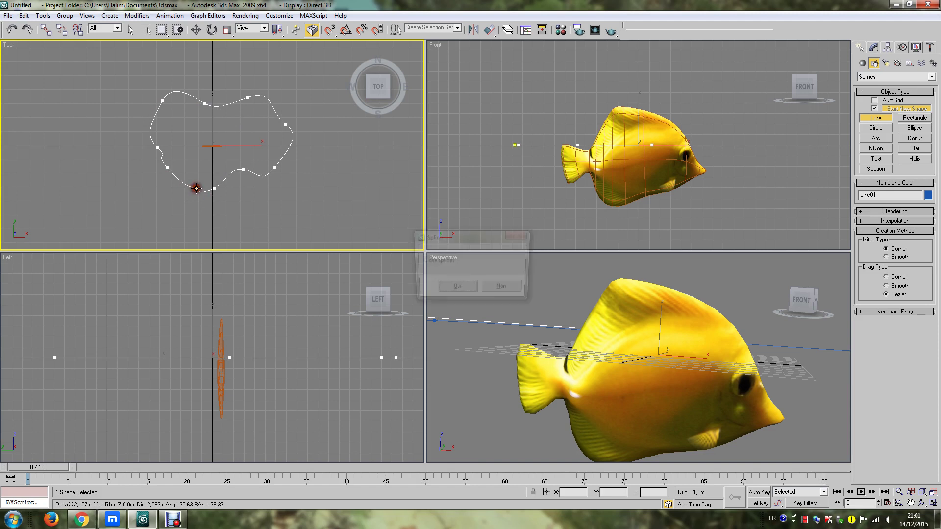
click(196, 188)
click(468, 289)
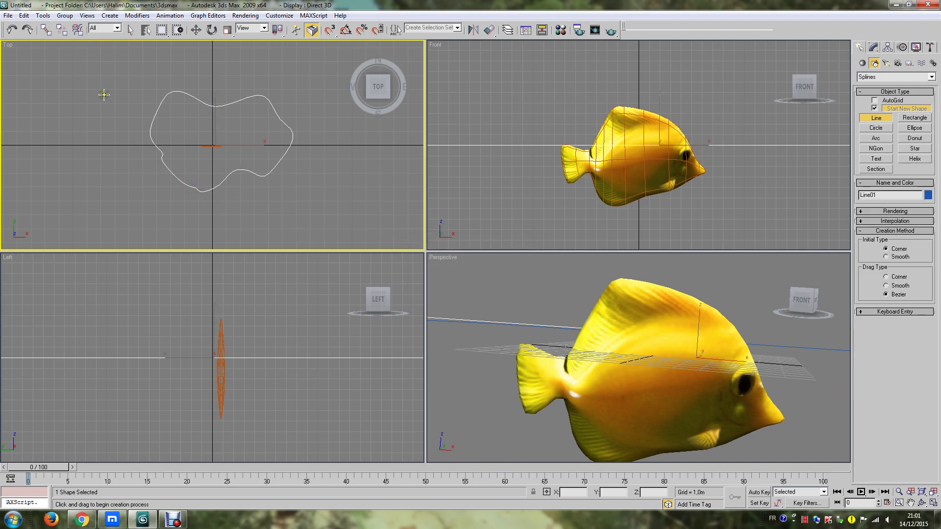
Step: Switch to Select Object and pick the fish (Box01)
click(131, 31)
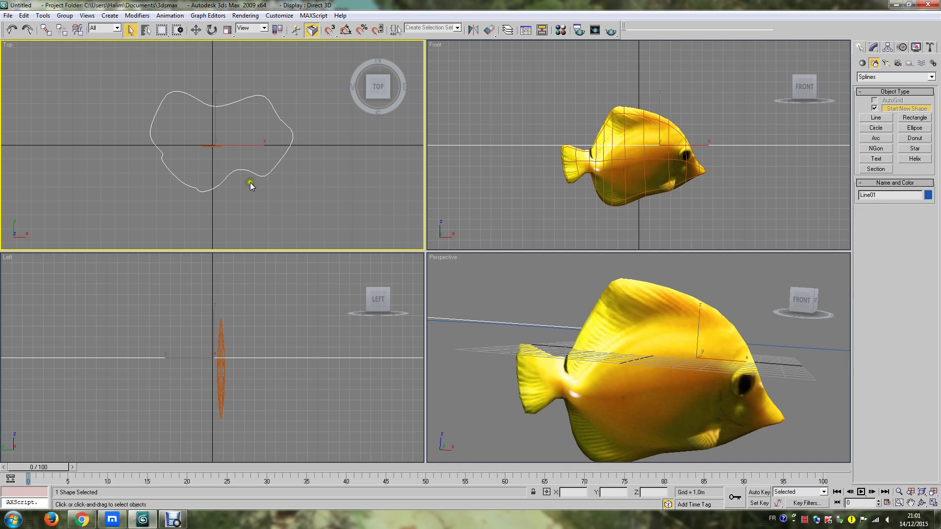
click(214, 146)
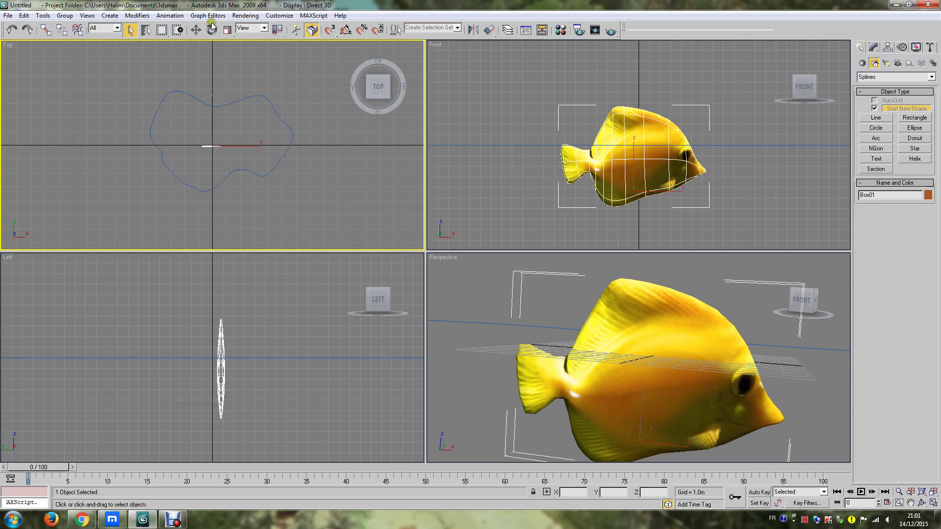
click(176, 16)
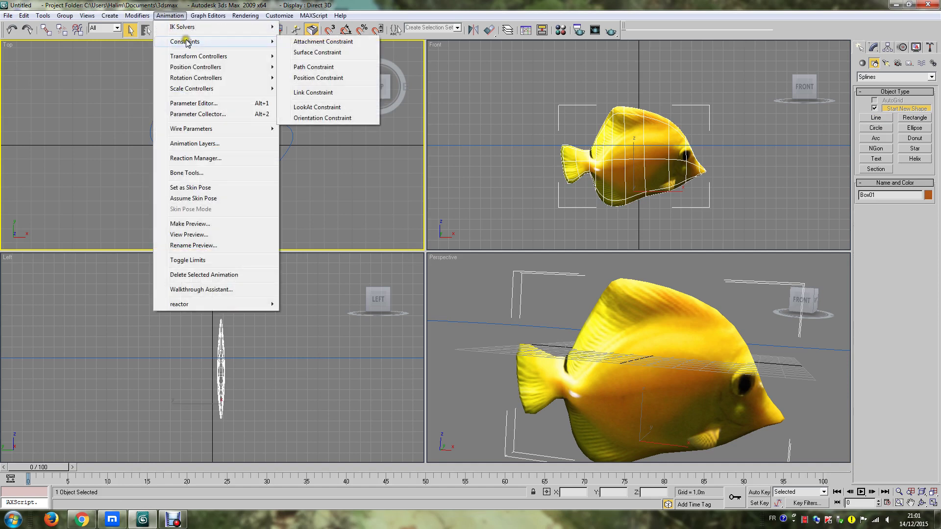
mouse_move(213, 41)
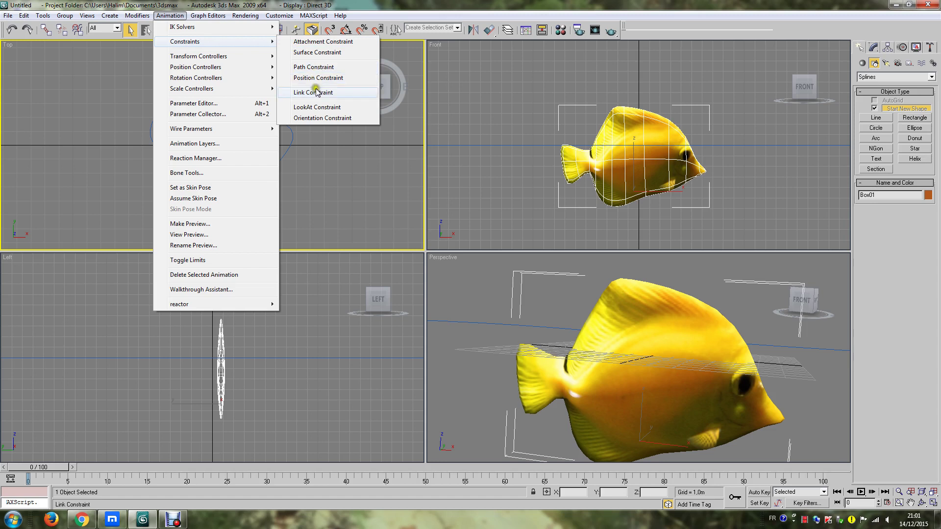
Step: Path-constrain the fish to Line01 and scrub the timeline to check its motion
click(314, 69)
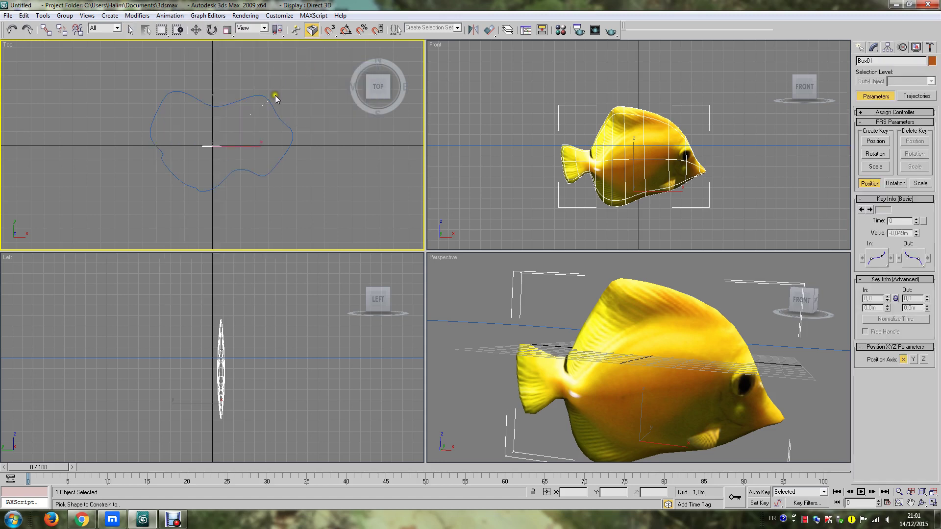
click(263, 99)
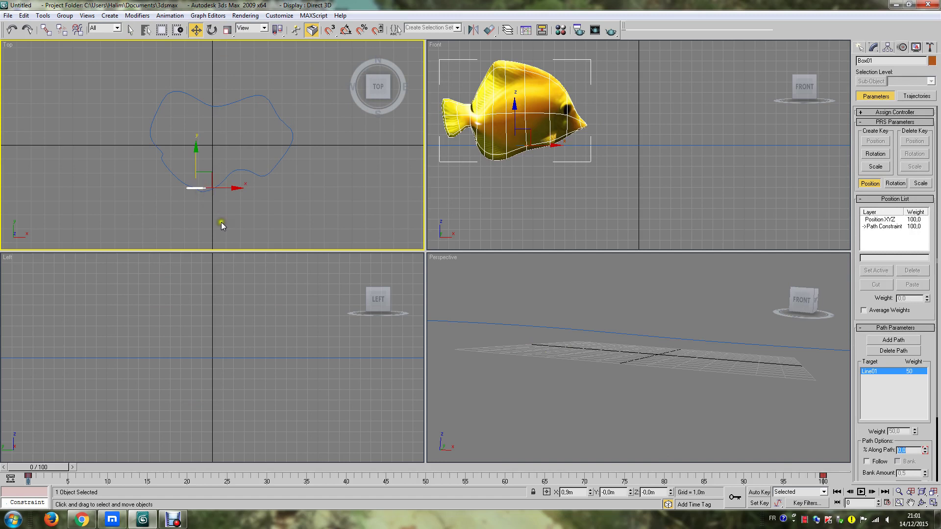
mouse_move(35, 474)
mouse_down()
mouse_move(206, 478)
mouse_move(336, 463)
mouse_move(152, 466)
mouse_move(31, 483)
mouse_move(84, 478)
mouse_up()
key(w)
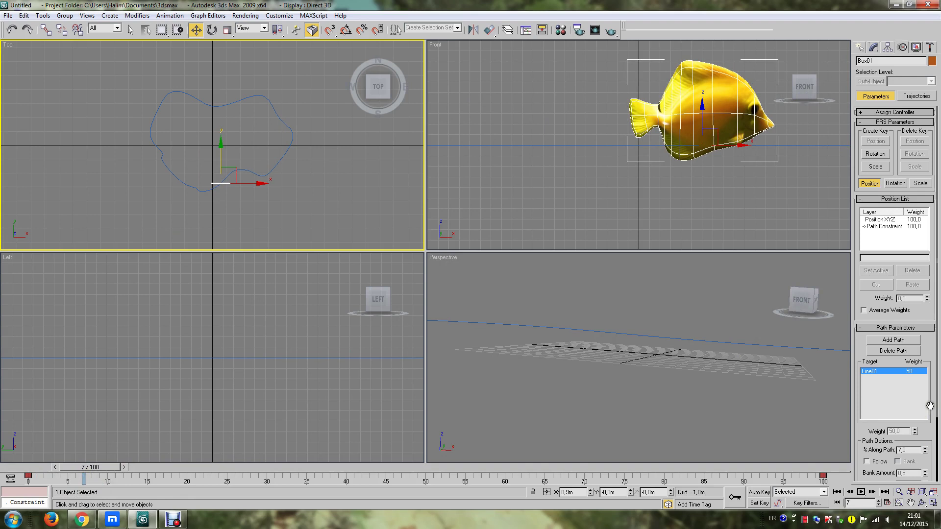
click(887, 221)
click(900, 112)
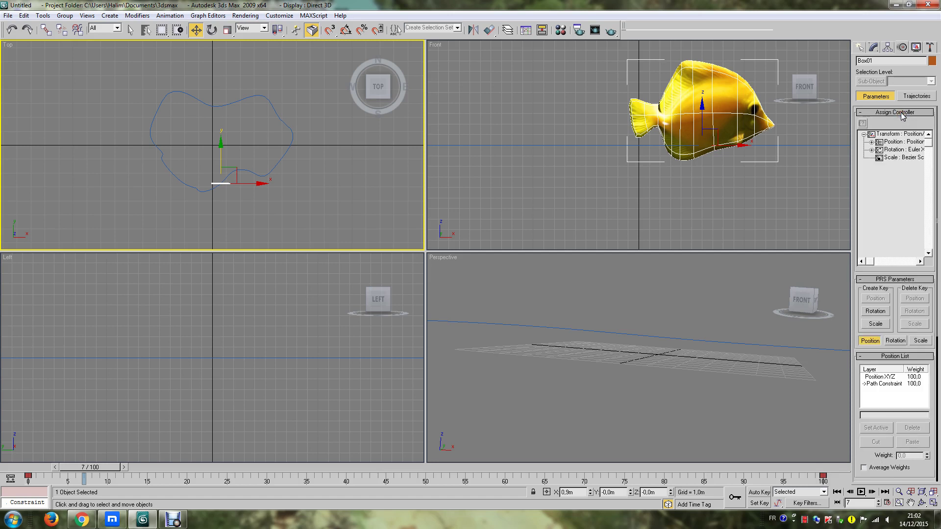
Step: Review the fish's controllers and trajectory, then show Path Parameters targeting Line01
click(902, 150)
click(901, 141)
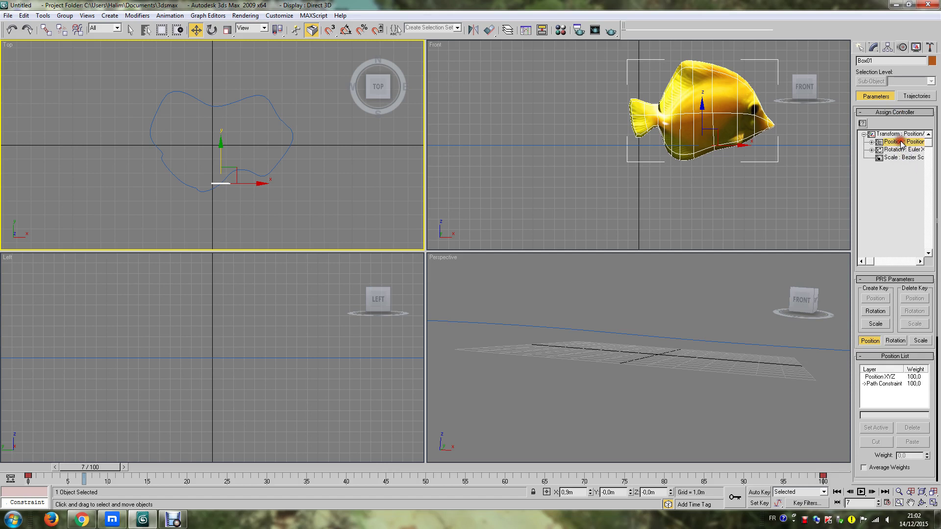
click(901, 134)
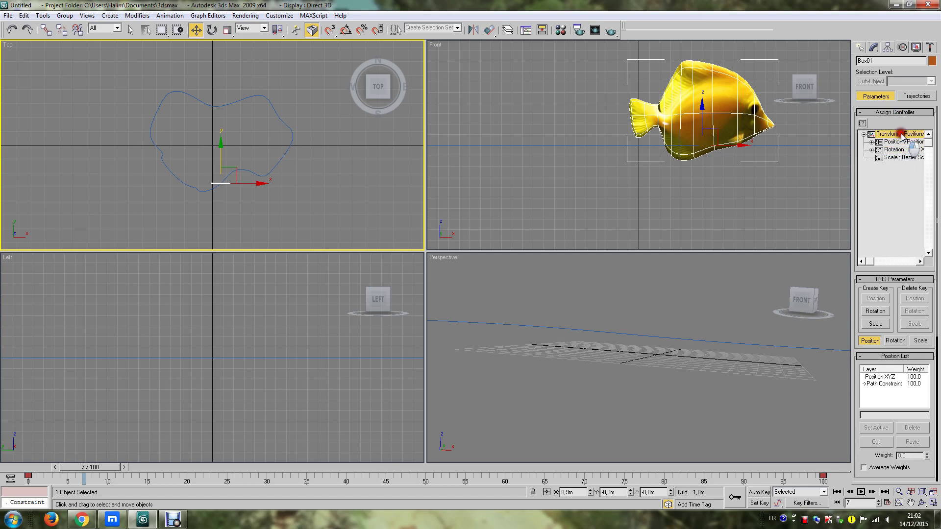
click(915, 97)
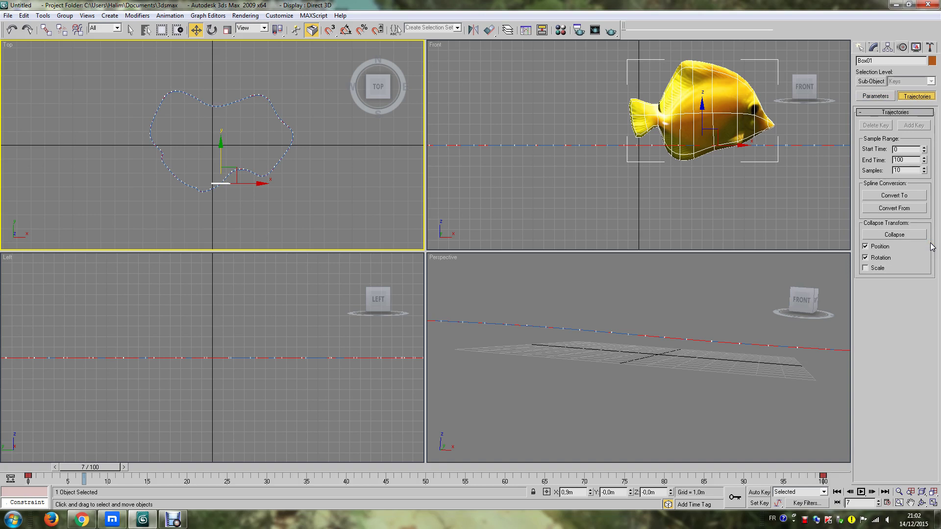
click(907, 161)
click(882, 104)
click(882, 97)
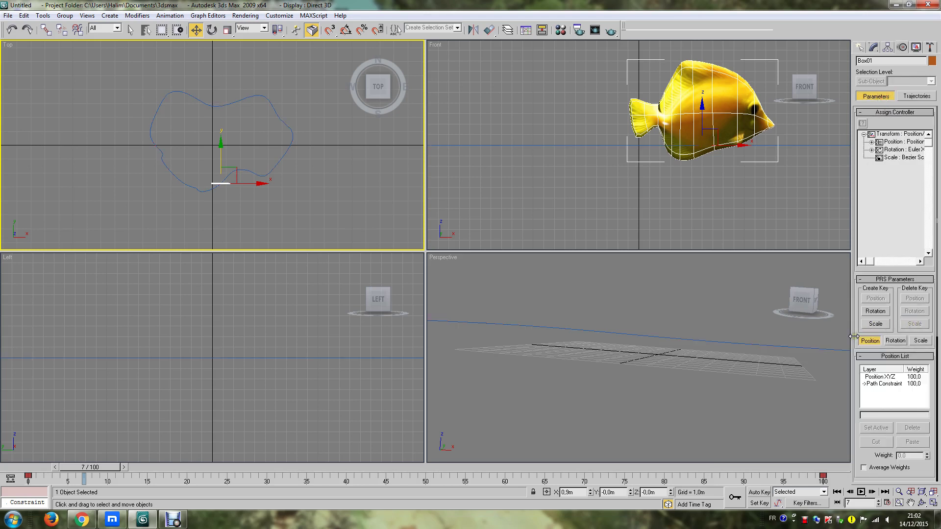
drag(857, 337, 855, 216)
Step: Turn on Follow in the fish's Path Options and scrub to frame 100 to preview
scroll(864, 171, down, 2)
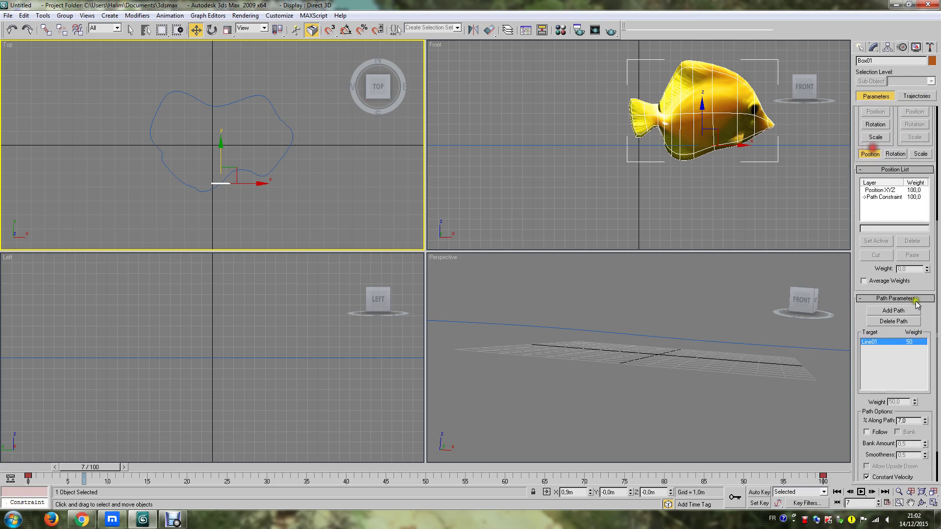
drag(862, 392, 863, 328)
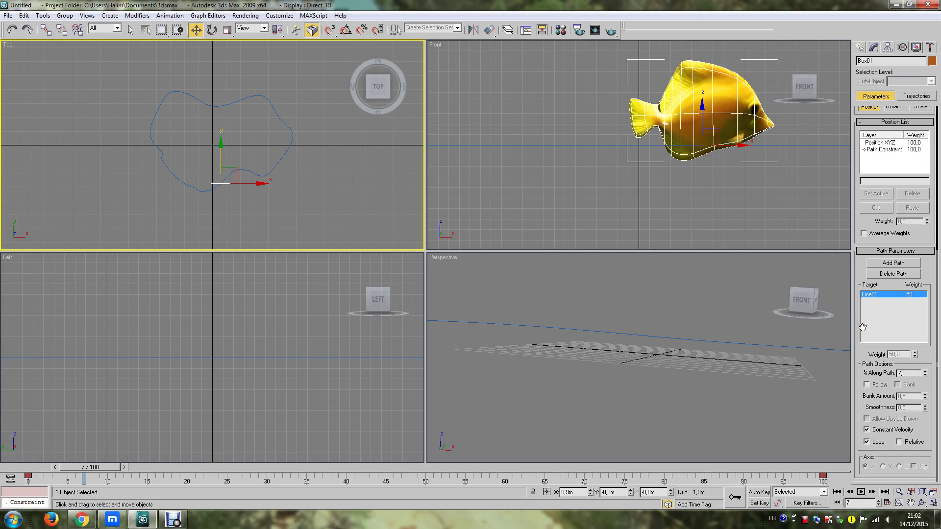
click(867, 384)
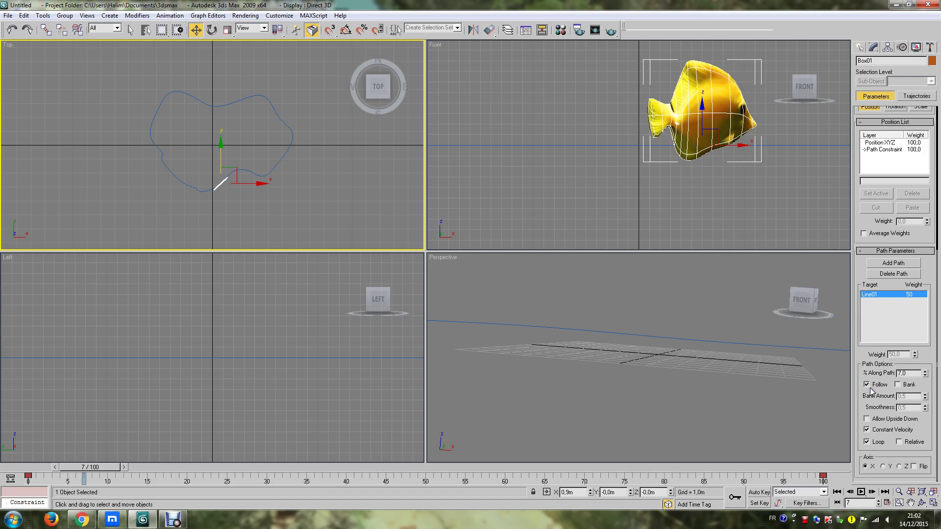
mouse_move(97, 471)
mouse_down()
mouse_move(754, 375)
mouse_move(832, 378)
mouse_up()
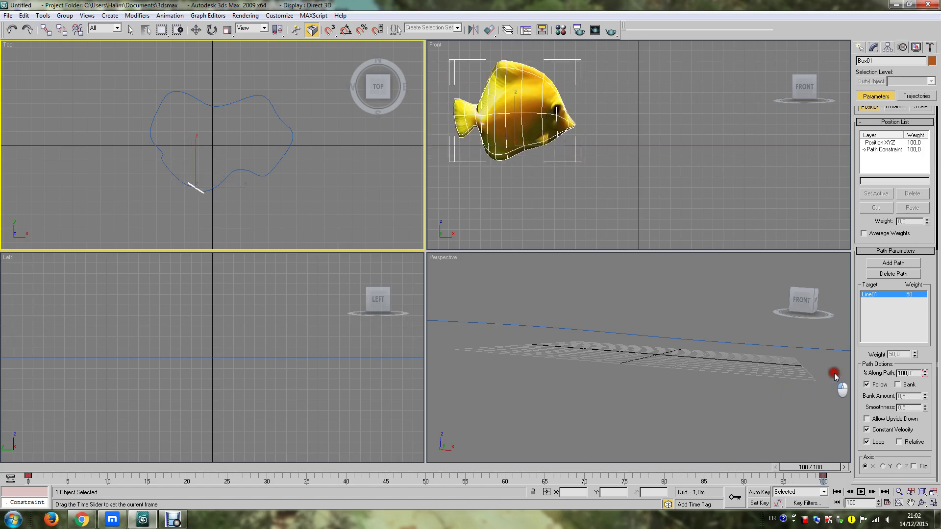
Step: Jump to the last frame, select Line01, and zoom the Front and Perspective views to show the path
key(w)
right_click(649, 145)
click(648, 145)
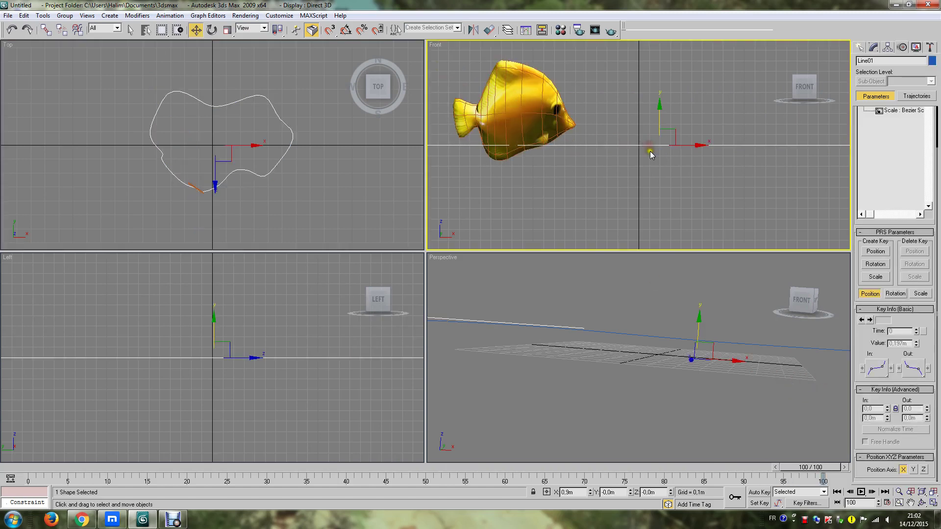
click(900, 491)
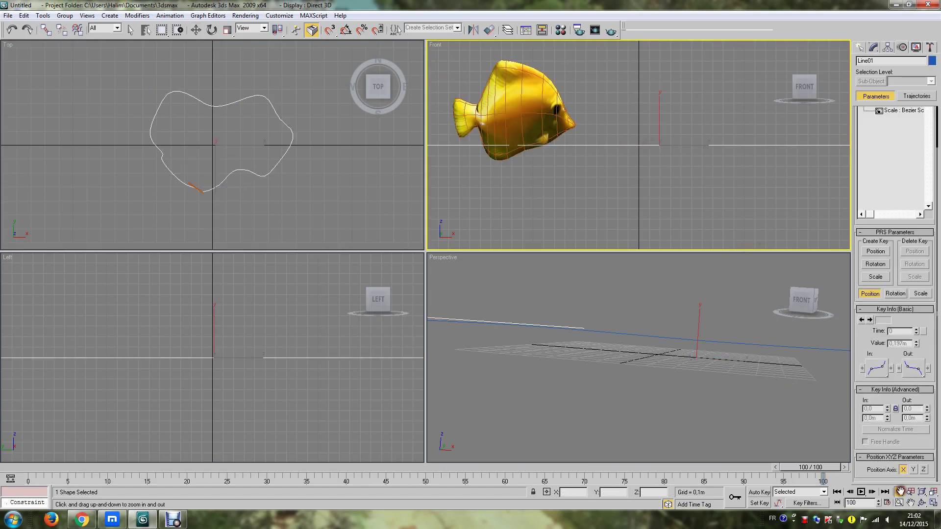
drag(715, 177, 702, 207)
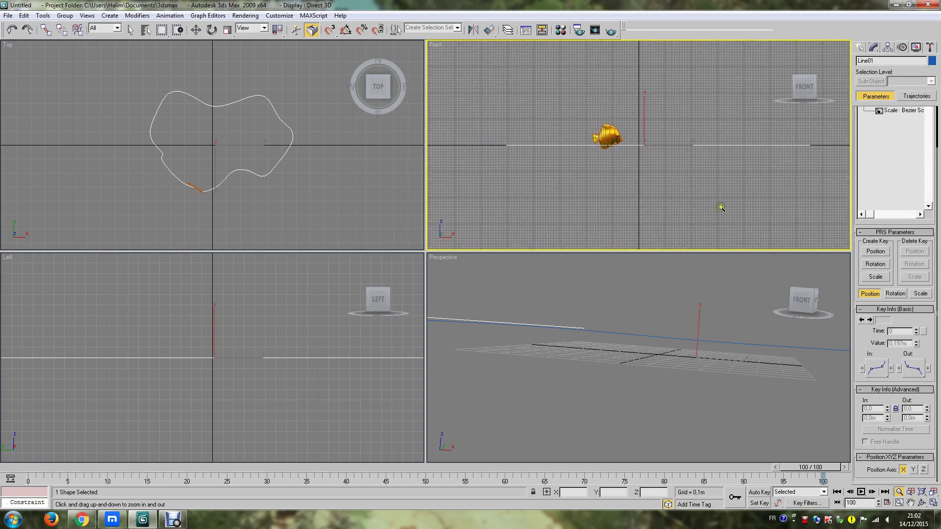
drag(688, 299, 635, 336)
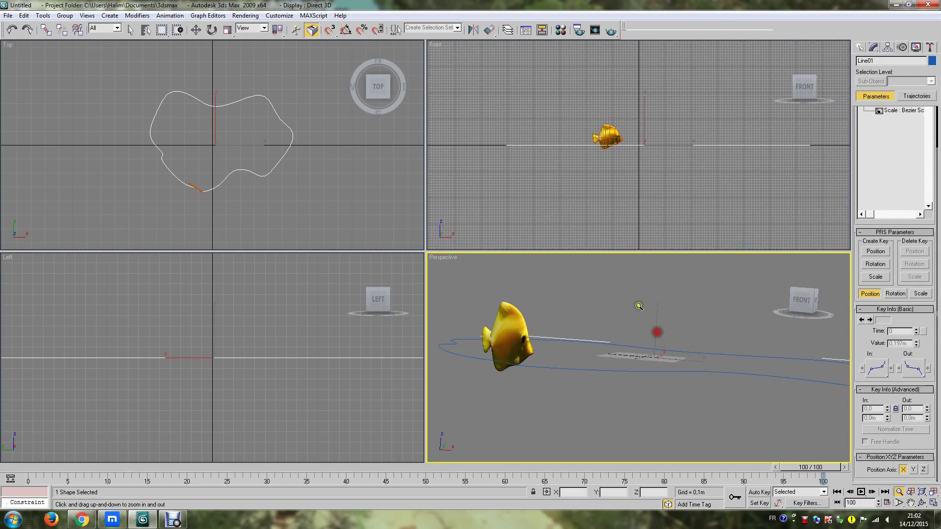
drag(651, 369, 639, 329)
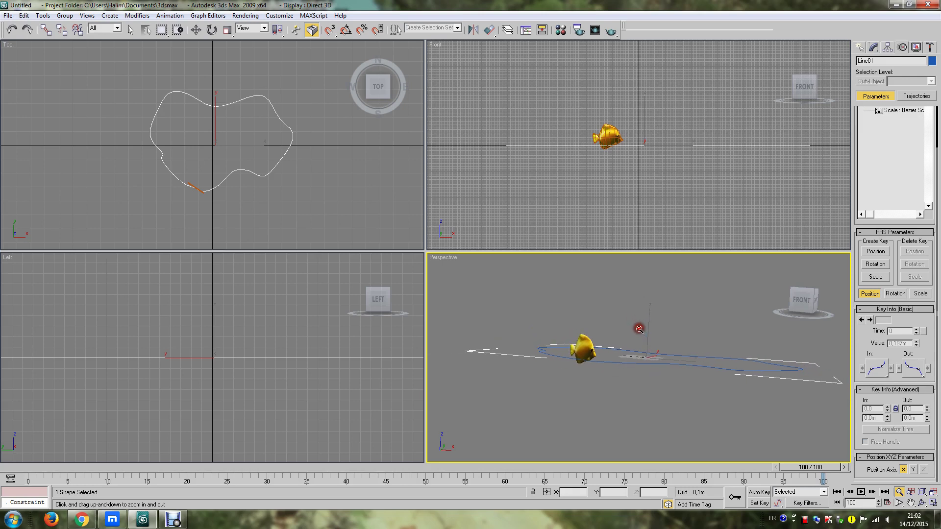
Step: Scrub from first to last frame, then zoom and pan Perspective so the fish sits further left
mouse_move(785, 468)
mouse_down()
mouse_move(151, 471)
mouse_move(20, 458)
mouse_move(299, 499)
mouse_move(657, 466)
mouse_move(808, 466)
mouse_move(15, 468)
mouse_move(313, 478)
mouse_move(819, 461)
mouse_up()
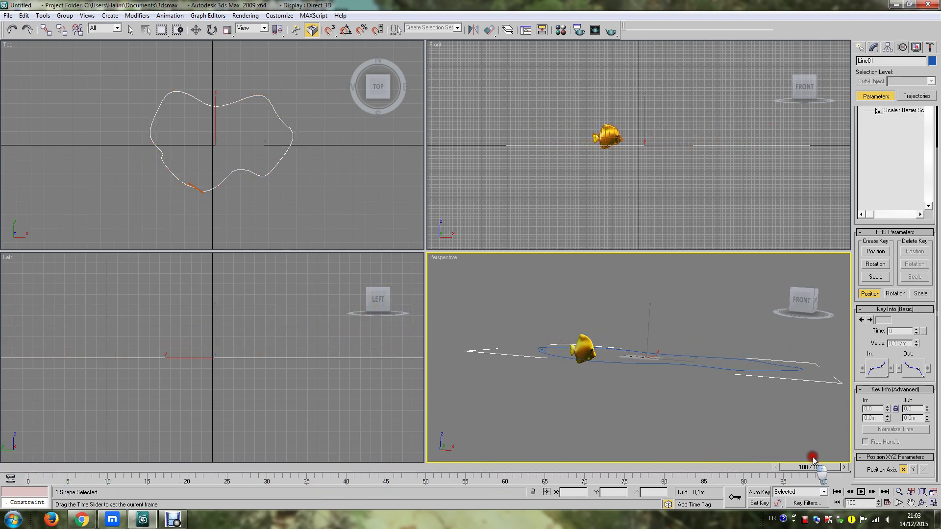
key(alt+z)
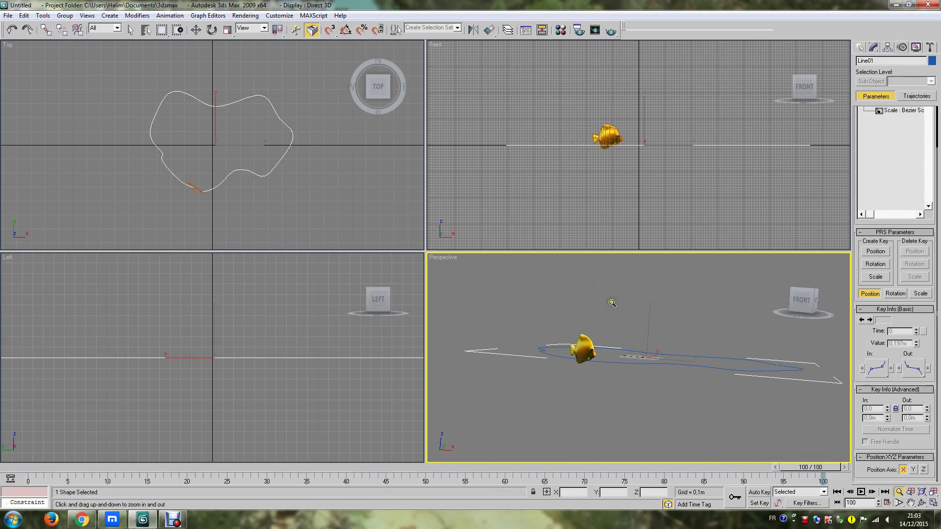
drag(655, 400, 665, 387)
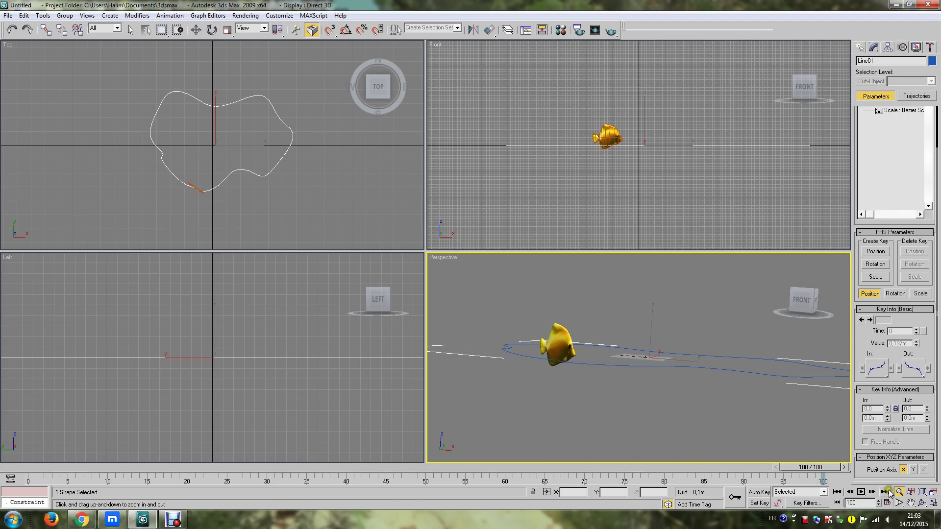
click(913, 503)
drag(816, 431, 786, 426)
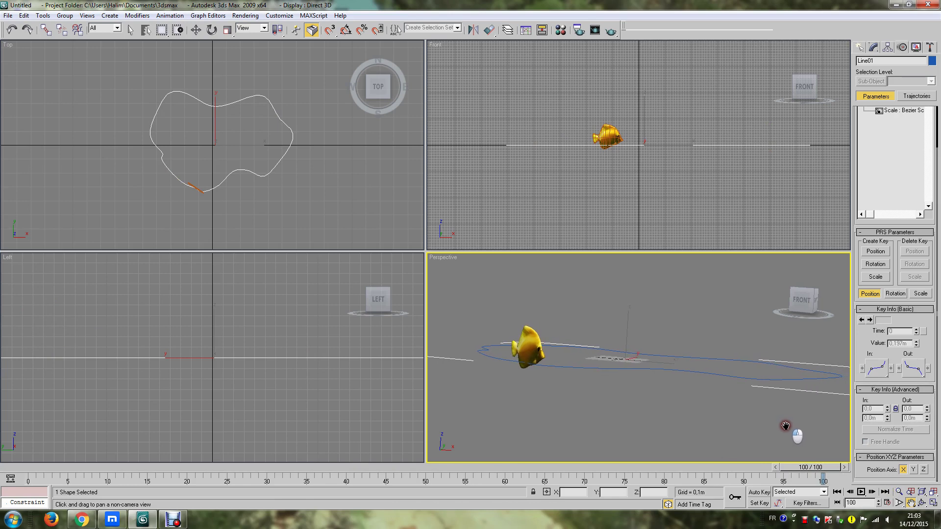
Step: Set the render size to 800x600 and the output file to fish.avi in AVI format
click(577, 31)
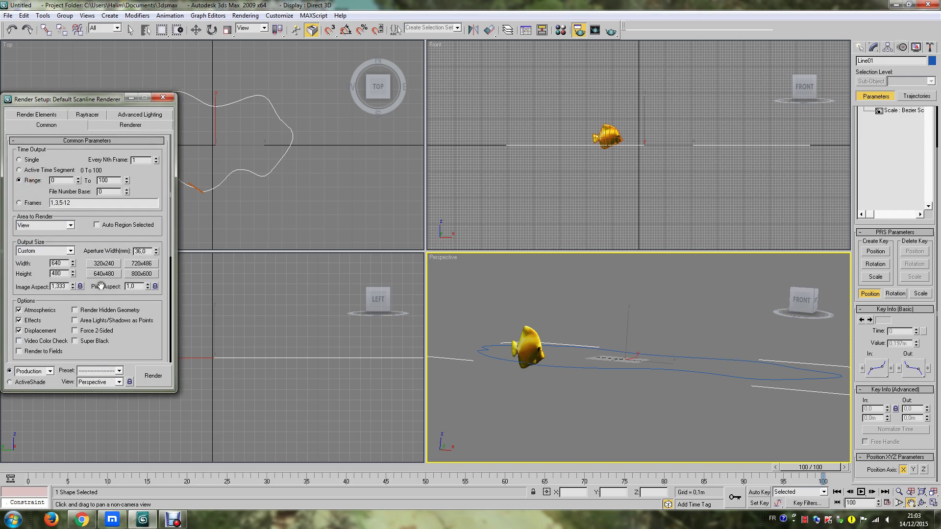
click(138, 276)
mouse_move(140, 339)
mouse_down()
mouse_move(122, 273)
mouse_move(124, 196)
mouse_up()
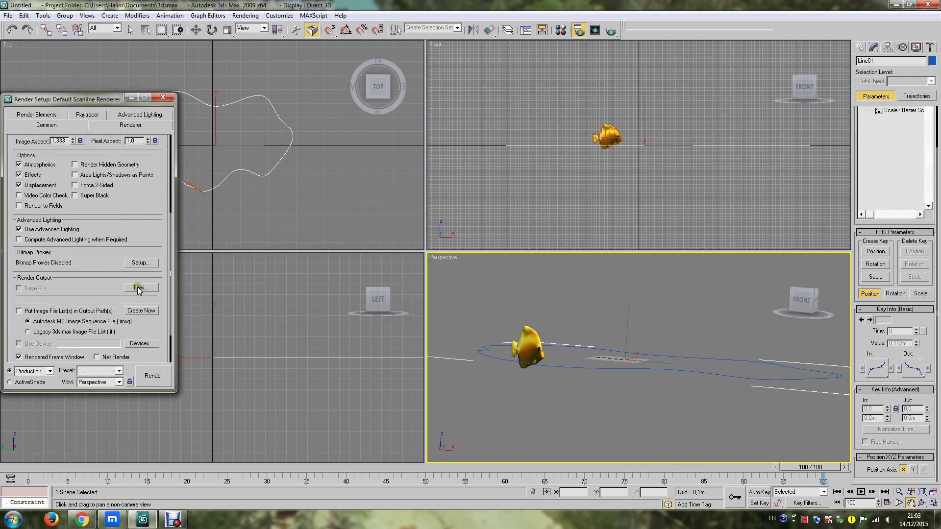
click(139, 288)
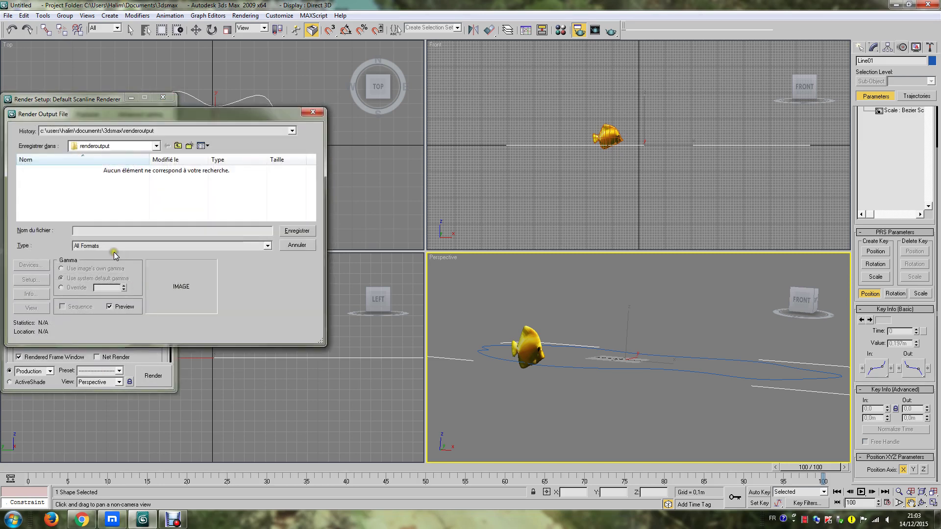
click(114, 246)
click(115, 256)
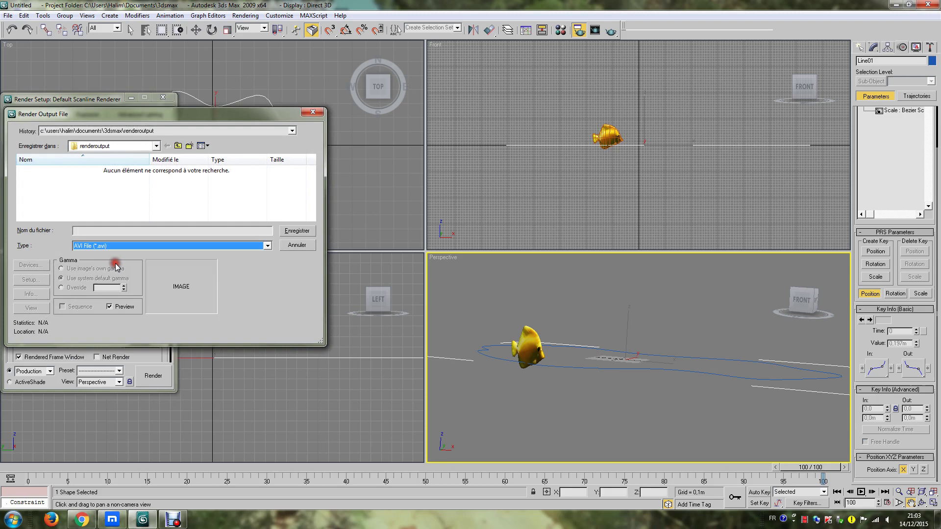
click(94, 233)
text(fish)
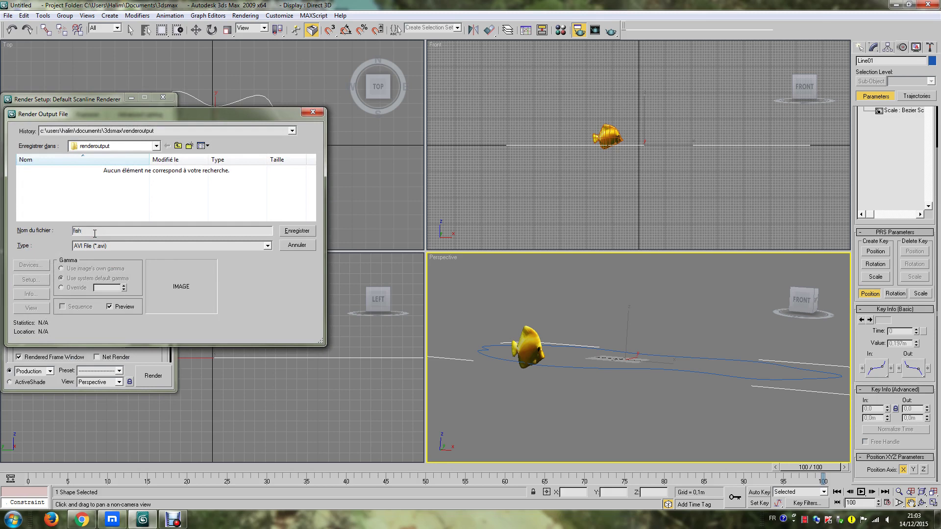
click(302, 229)
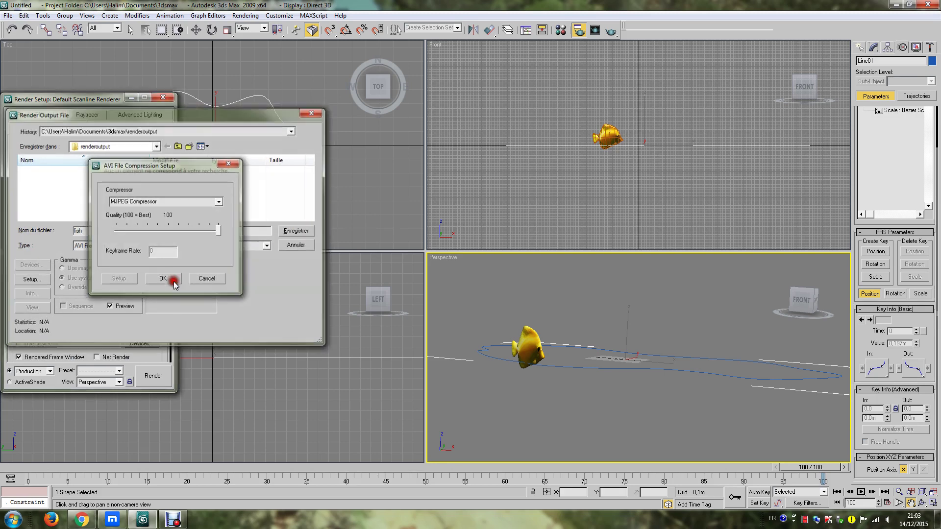
click(169, 279)
Step: Render the animation to fish.avi, then close the frame window and Render Setup
click(152, 376)
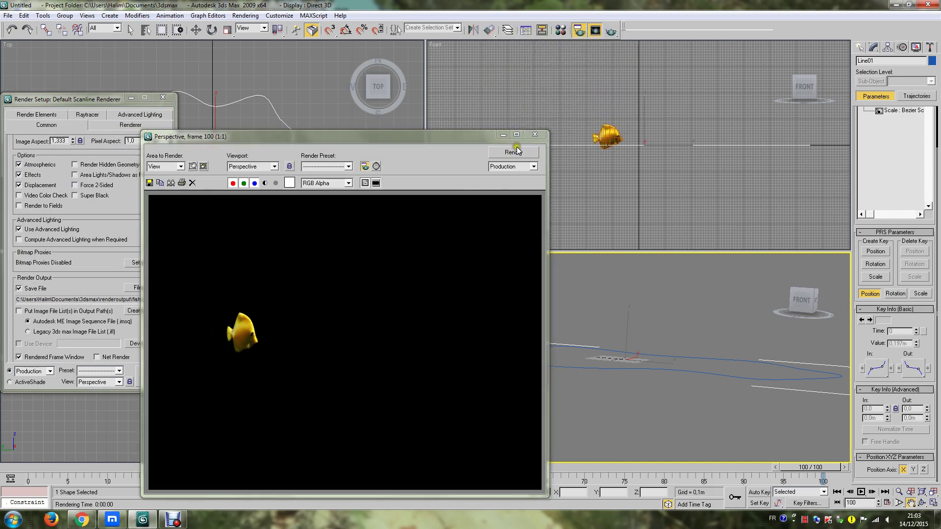
click(534, 135)
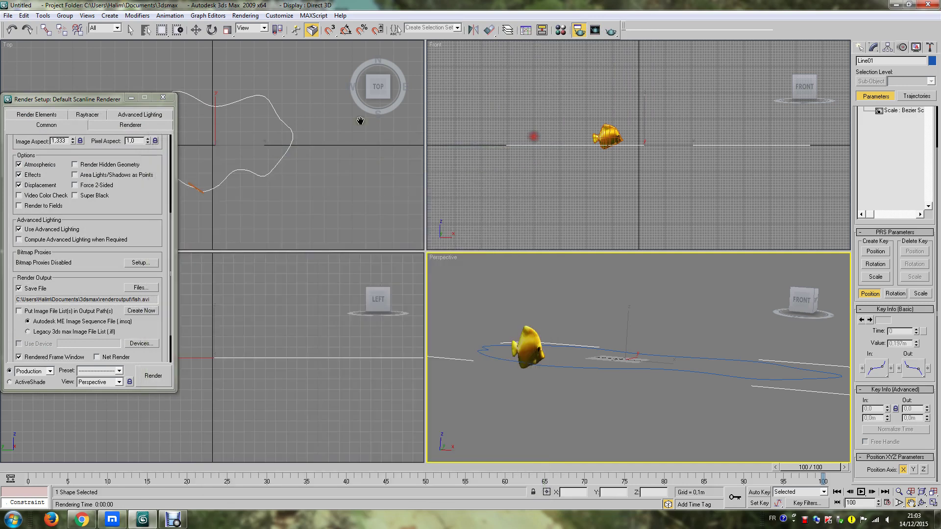
click(163, 97)
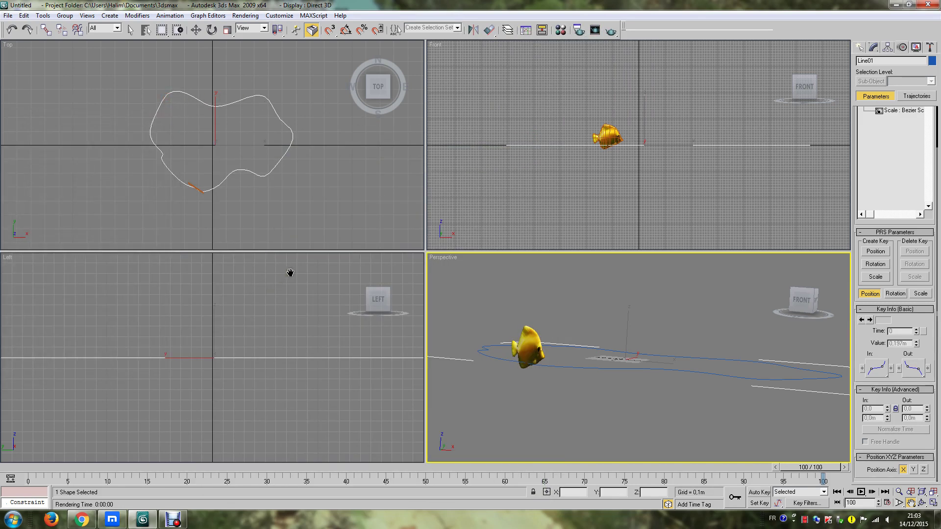
Step: Open and close the Material Editor, then reopen Render Setup scrolled down to Render Output
click(13, 519)
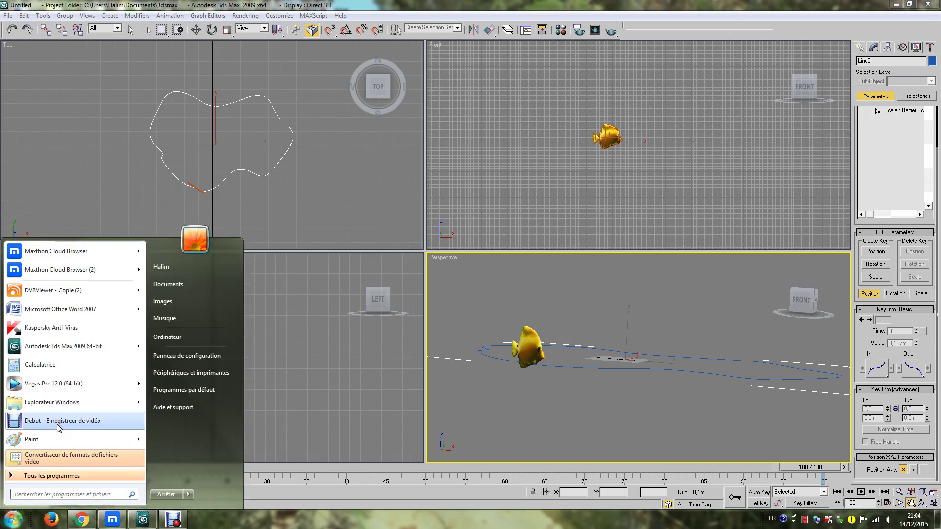
click(462, 315)
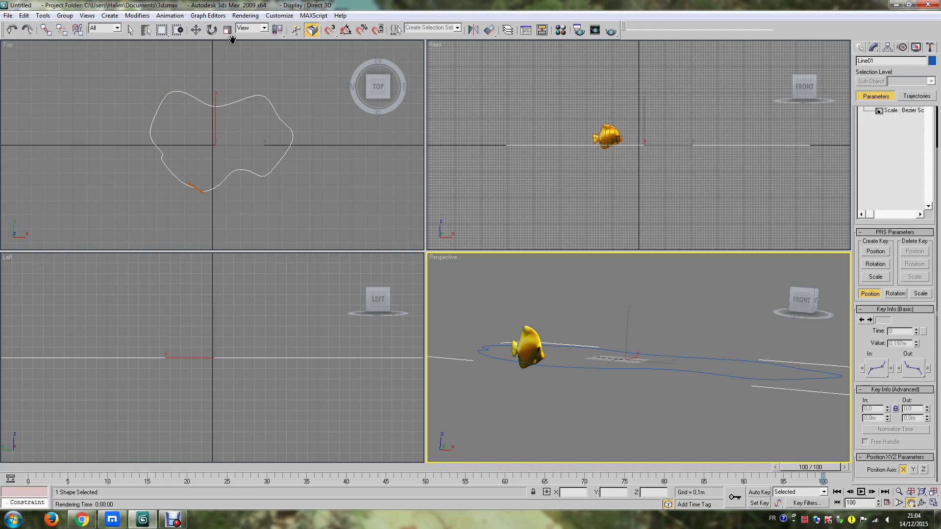
click(564, 34)
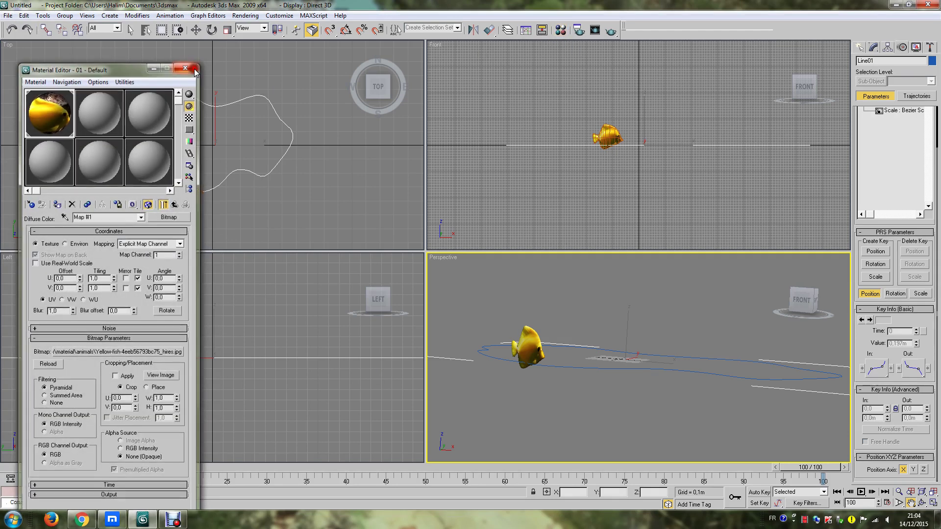
click(198, 63)
click(578, 28)
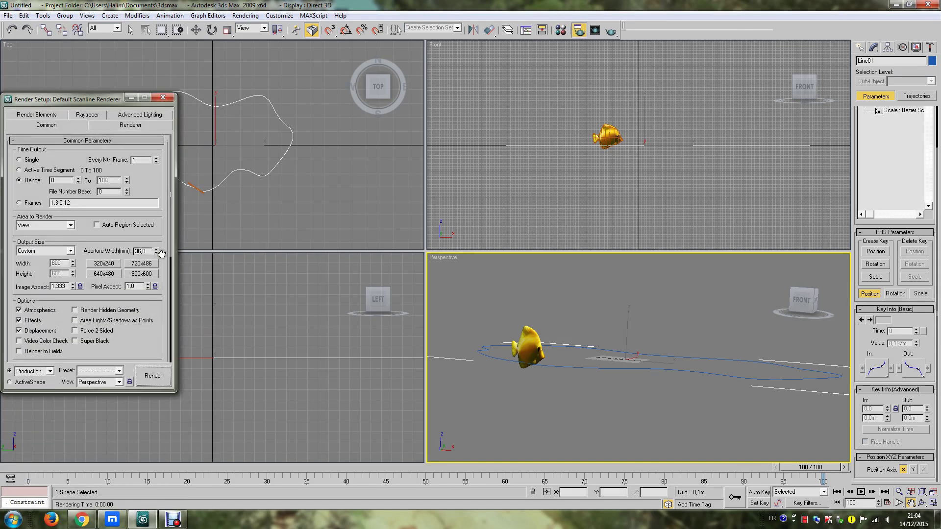
drag(141, 334, 128, 192)
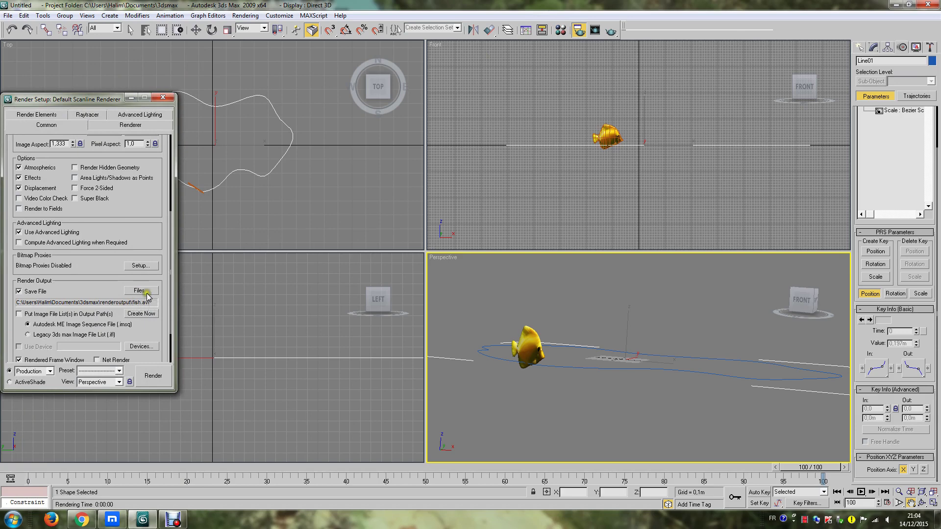
Step: Open fish.avi from the Render Output files in Windows Media Player
click(147, 296)
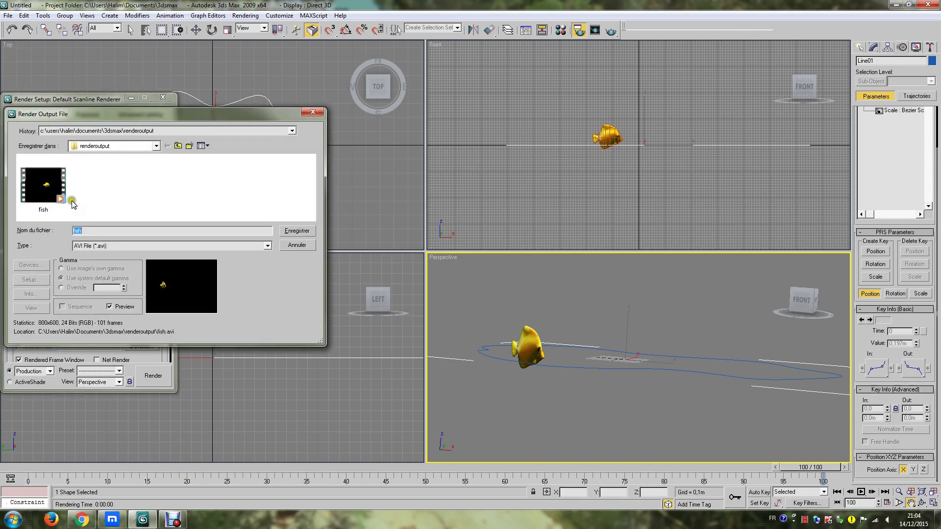
click(48, 185)
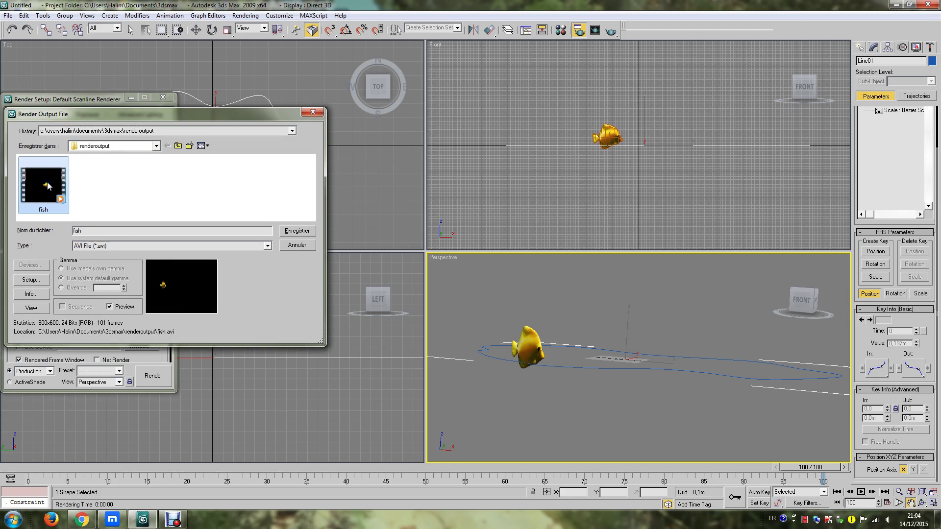
right_click(48, 185)
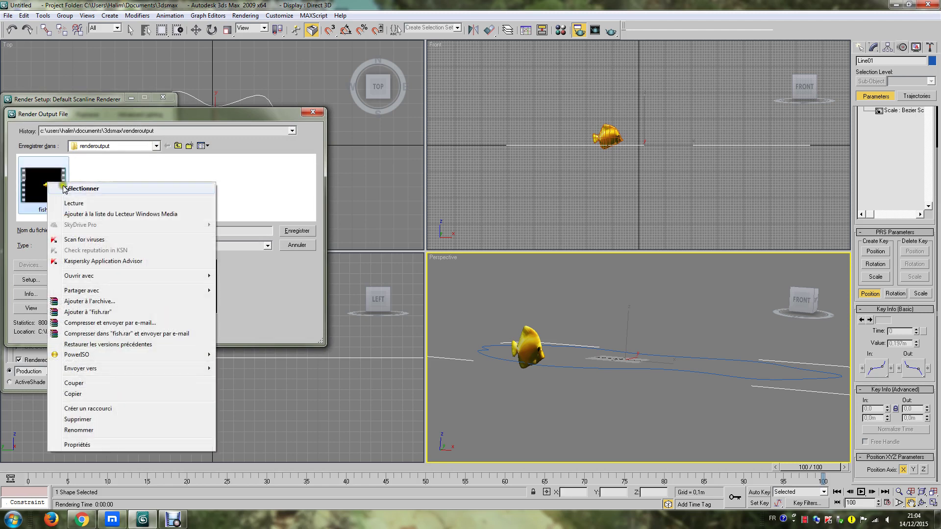
click(85, 204)
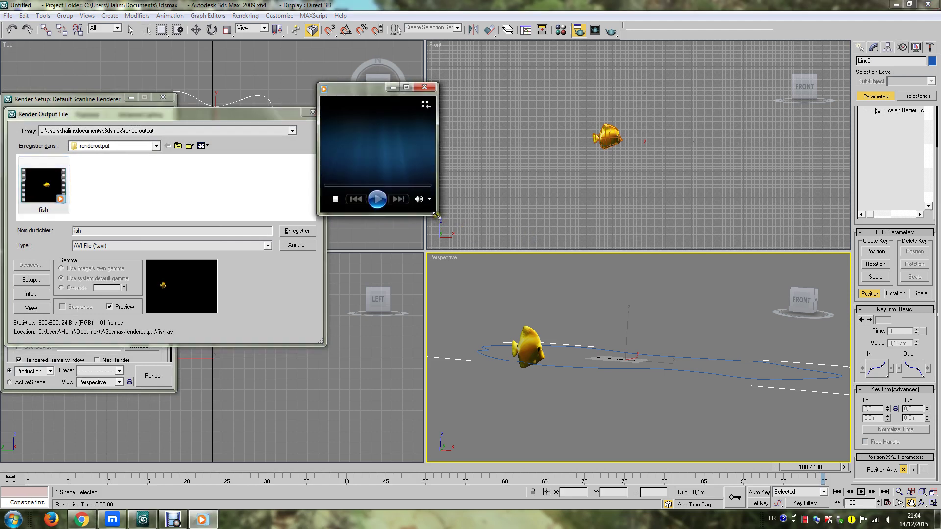
Step: Enlarge the Media Player window, then toggle the fish video into and out of full screen
drag(435, 214, 517, 243)
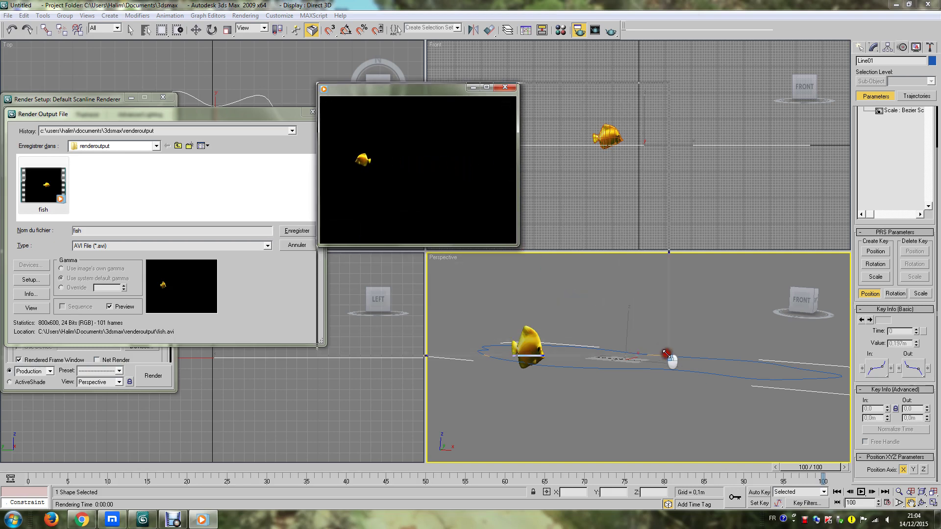
drag(517, 243, 670, 353)
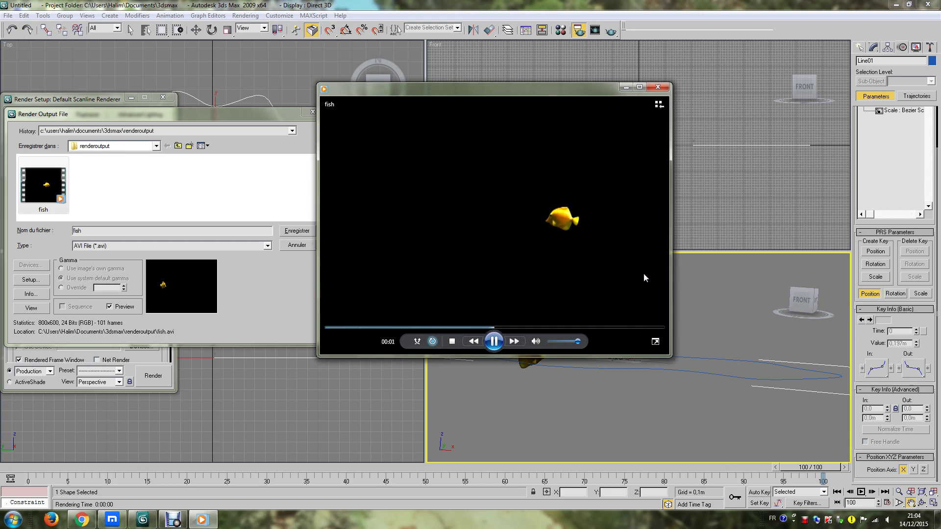
click(616, 273)
double_click(617, 275)
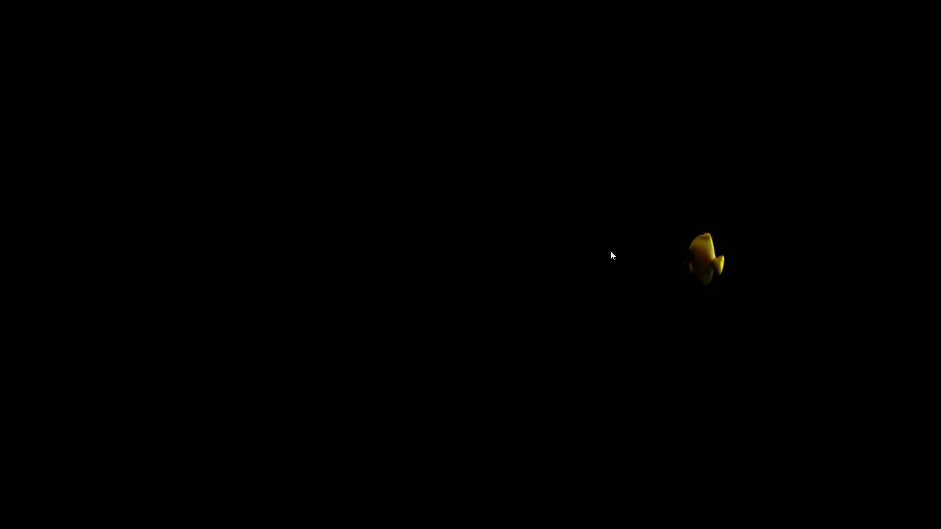
double_click(610, 250)
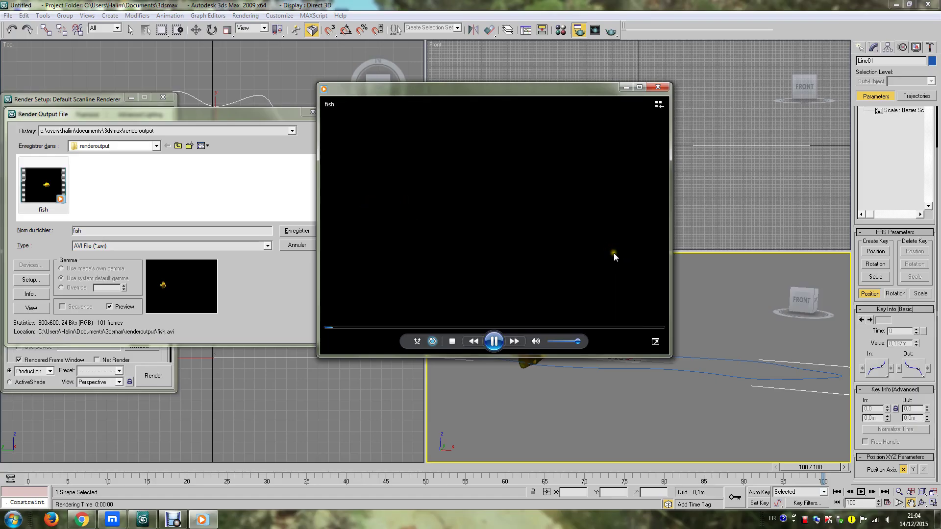